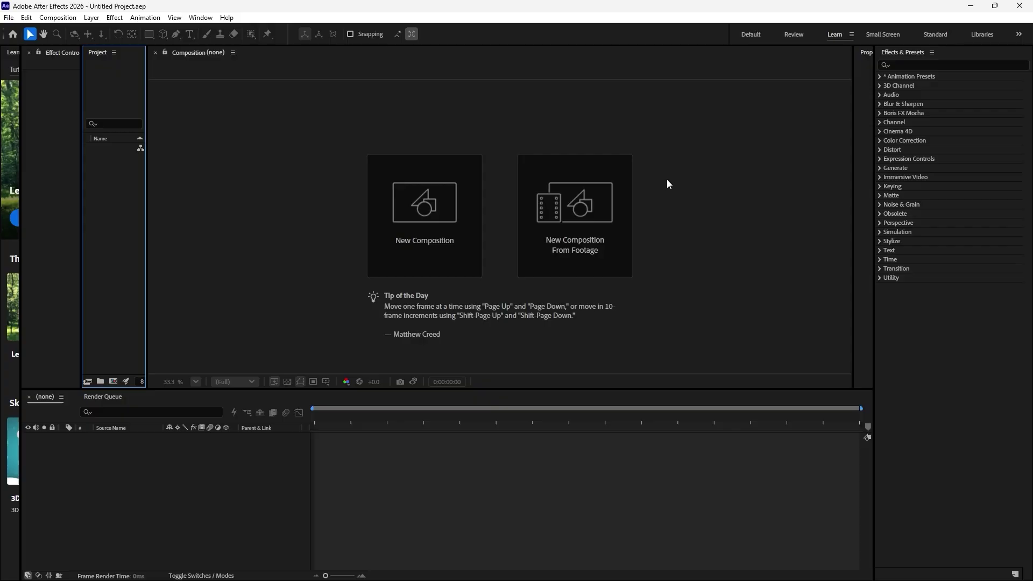
# - Create a new 1920 x 1080 composition named intro at 60 fps with a 30-second duration
pyautogui.click(432, 230)
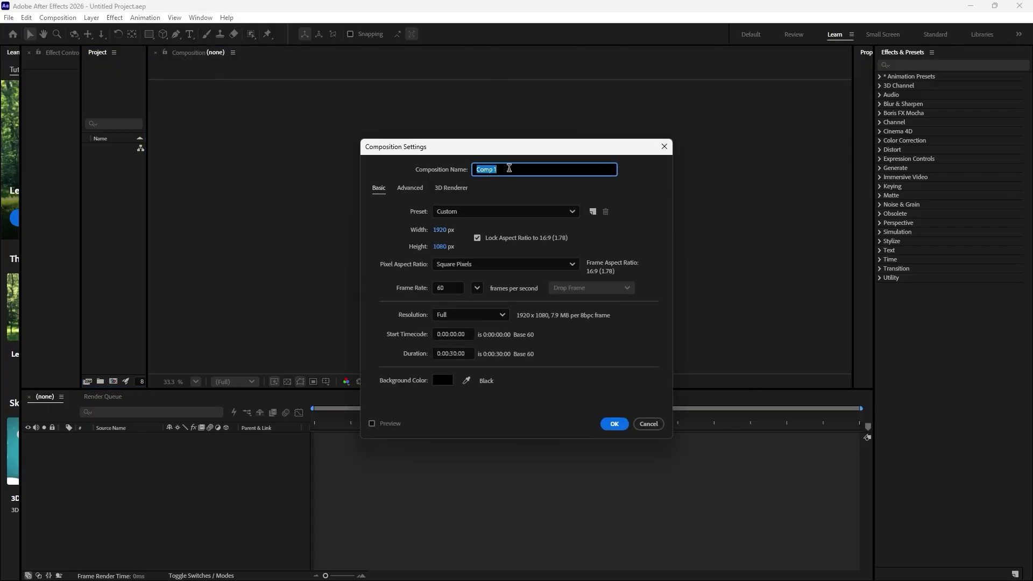
pyautogui.press('BackSpace')
pyautogui.write('intro')
pyautogui.click(615, 424)
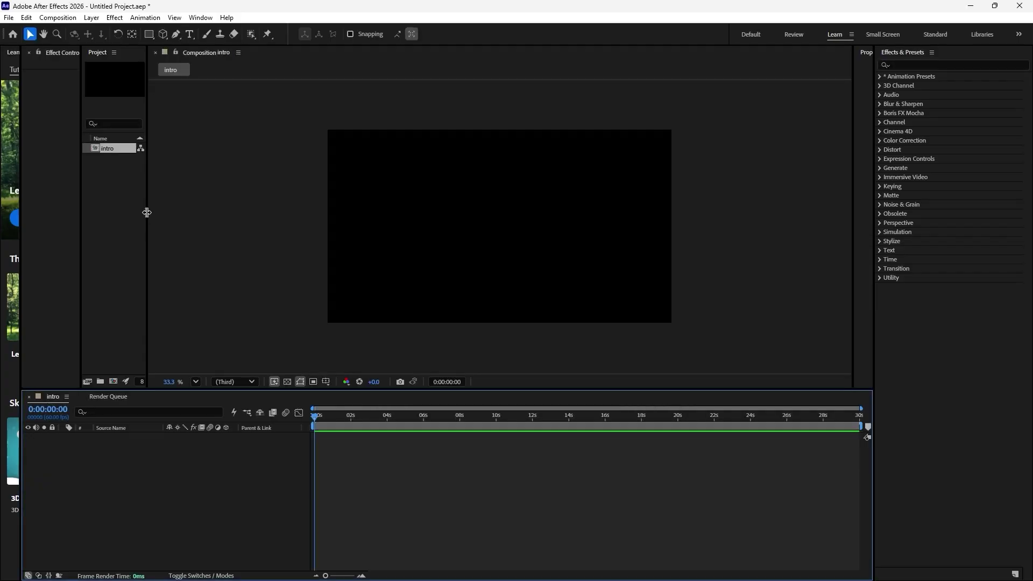
# - Widen the Project panel and narrow the neighbouring Effect Controls panel so the project columns are readable
pyautogui.moveTo(146, 212); pyautogui.dragTo(330, 219)
pyautogui.moveTo(134, 204); pyautogui.dragTo(54, 191)
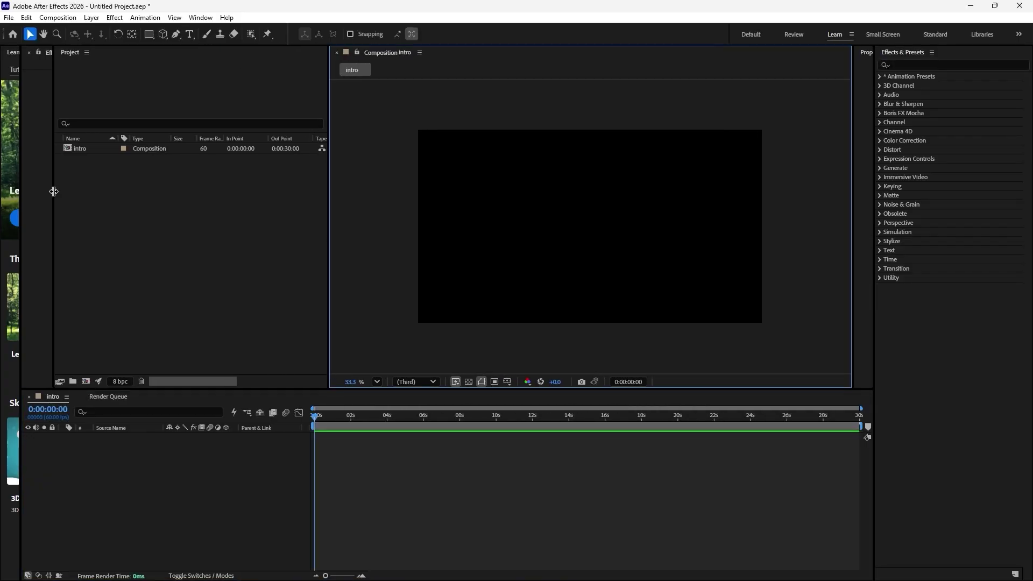
pyautogui.click(196, 235)
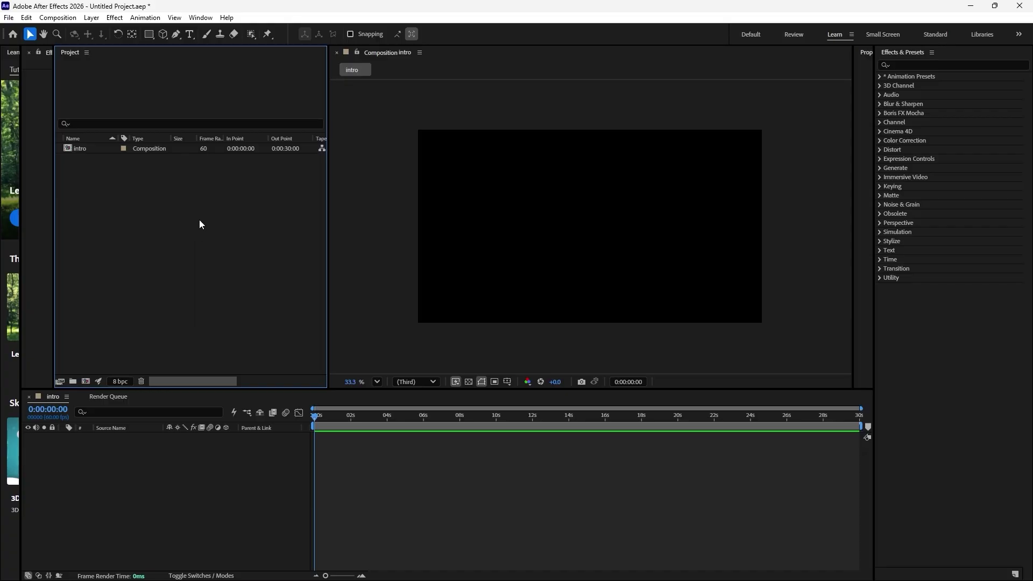
pyautogui.click(127, 477)
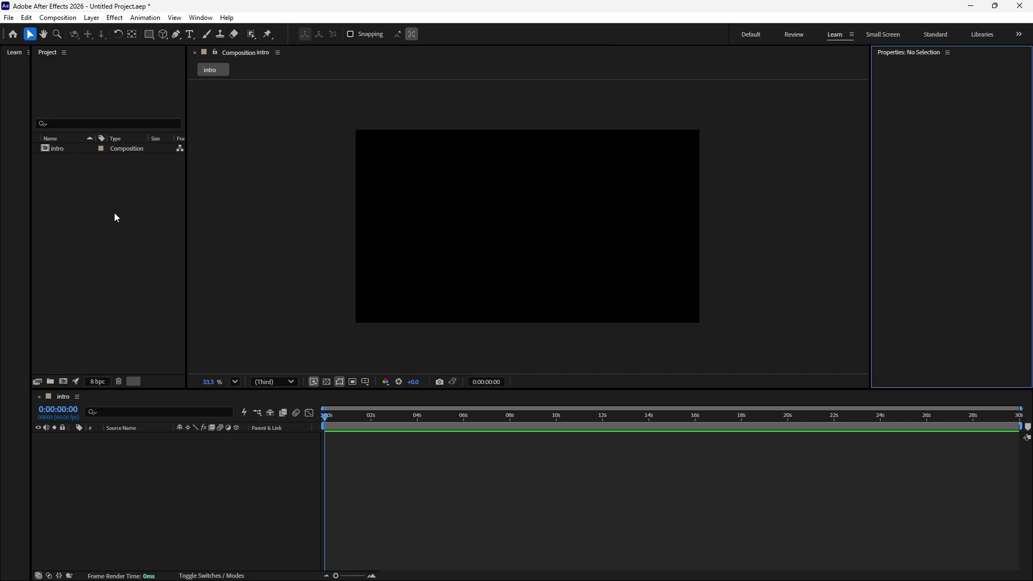
# - Start a file import and browse to the assets folder inside "3. YOUTUBE intro and outro" in Downloads
pyautogui.doubleClick(114, 214)
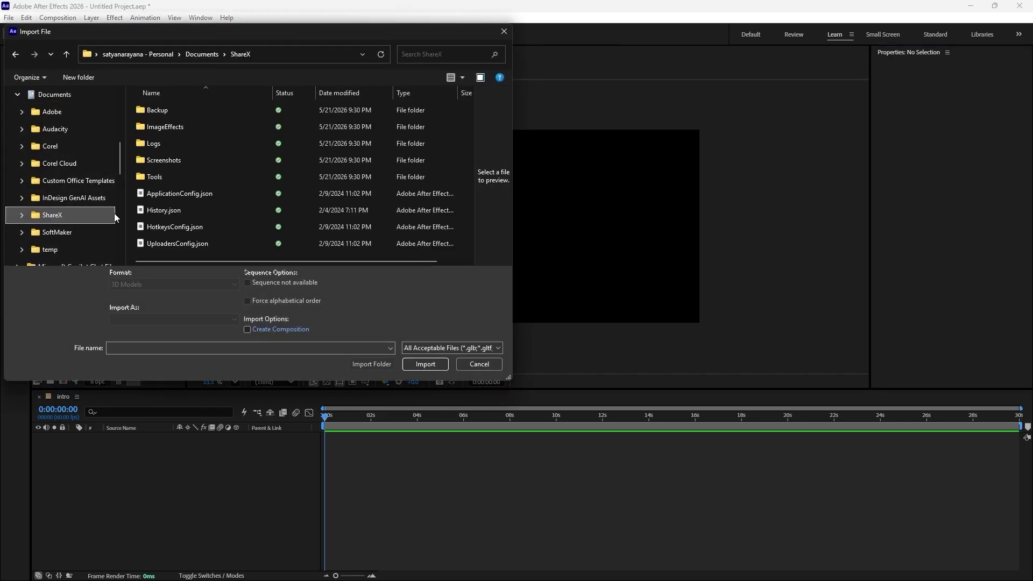
pyautogui.scroll(-2, 93, 167)
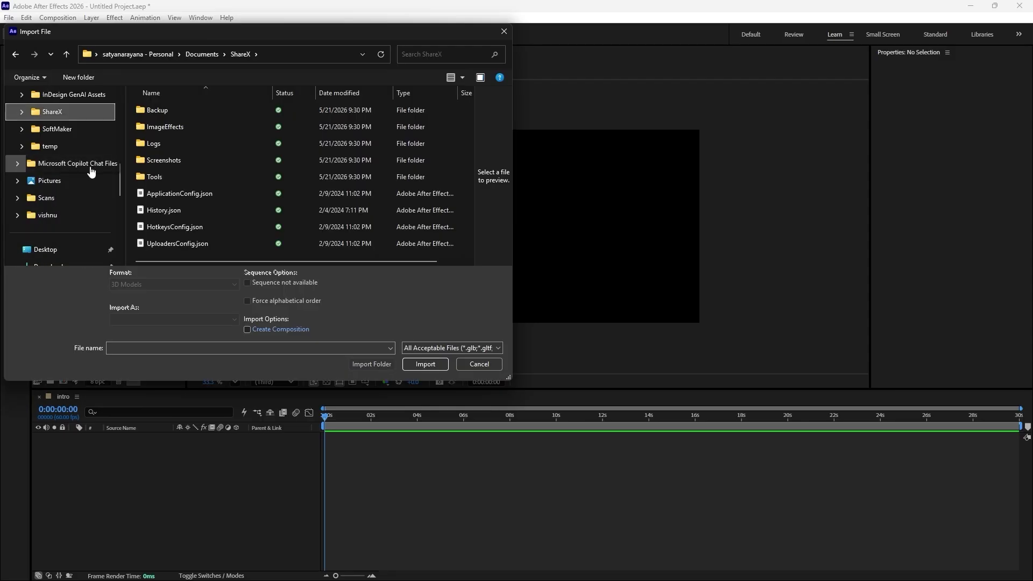
pyautogui.scroll(-1, 91, 171)
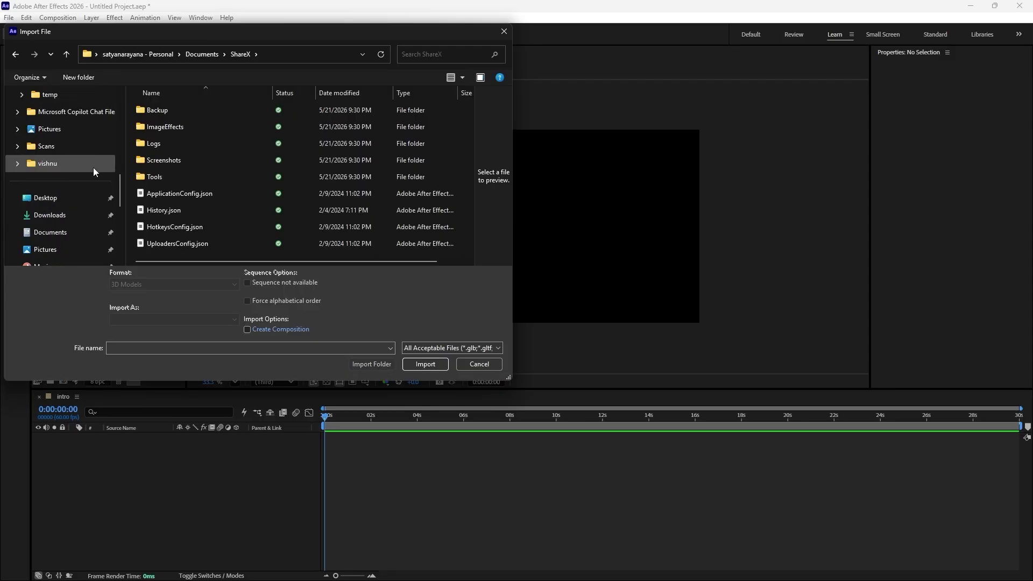
pyautogui.click(70, 219)
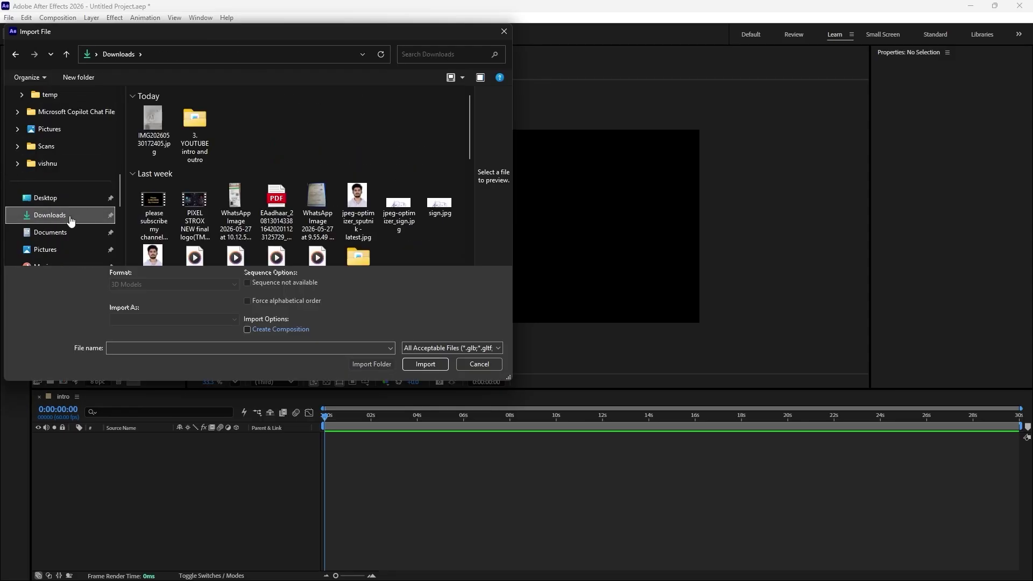
pyautogui.doubleClick(205, 127)
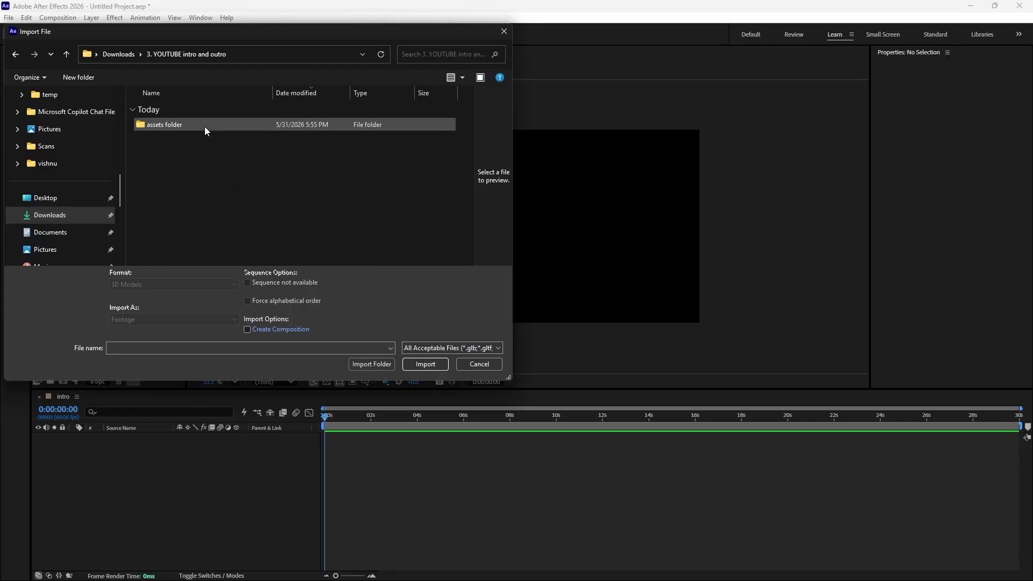
pyautogui.doubleClick(195, 127)
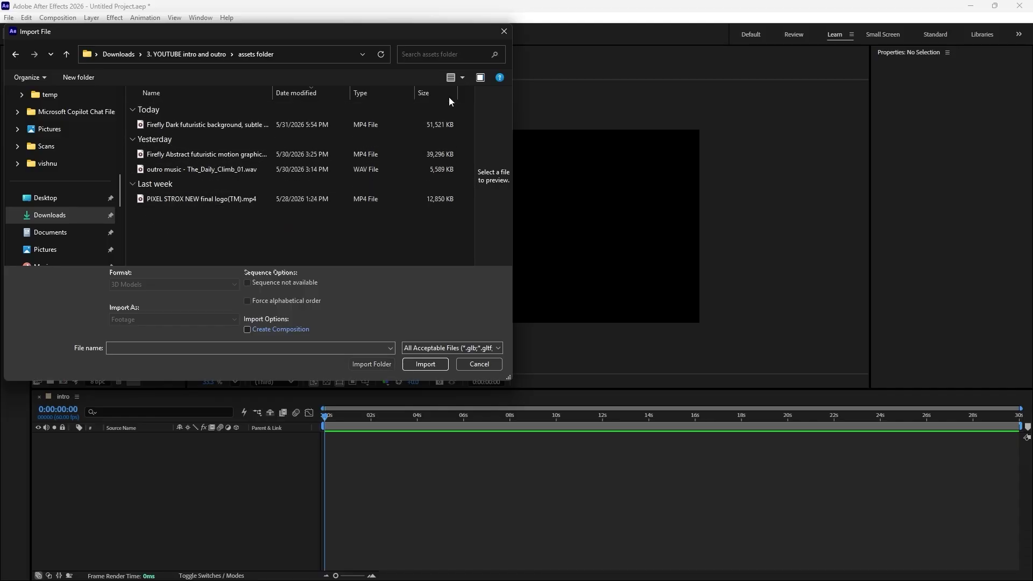
# - Show the files as thumbnails and import the PIXEL STROX logo video, the outro music WAV and the Firefly Abstract futuristic video
pyautogui.click(463, 78)
pyautogui.click(502, 50)
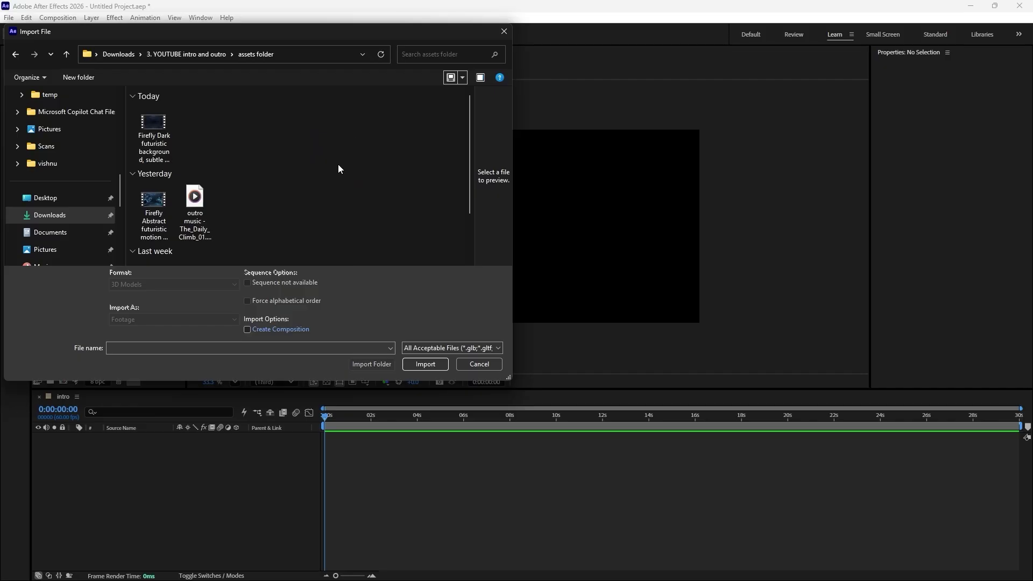
pyautogui.scroll(-1, 340, 183)
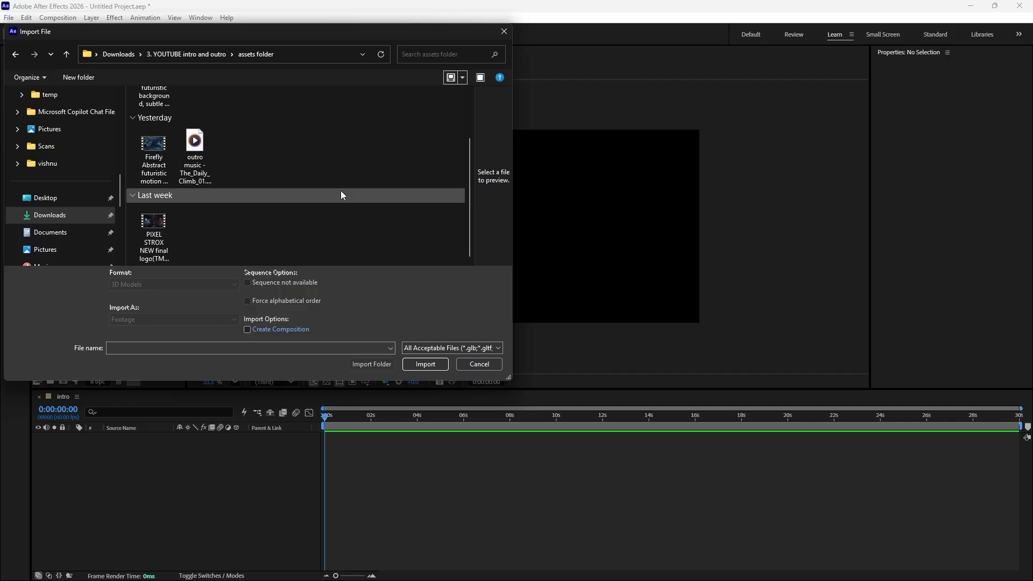
pyautogui.click(160, 254)
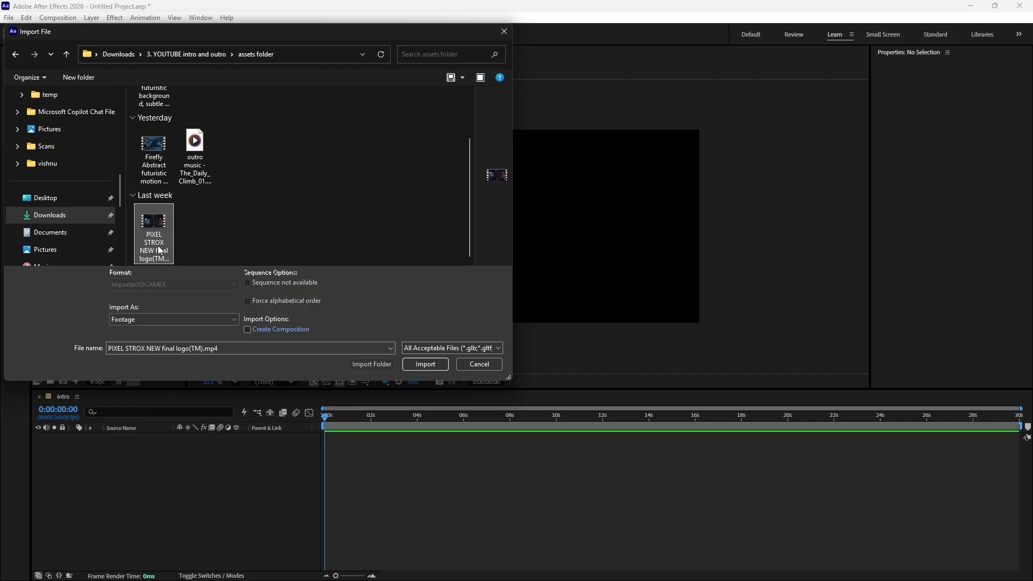
pyautogui.keyDown('ctrl'); pyautogui.click(206, 180); pyautogui.keyUp('ctrl')
pyautogui.scroll(1, 254, 190)
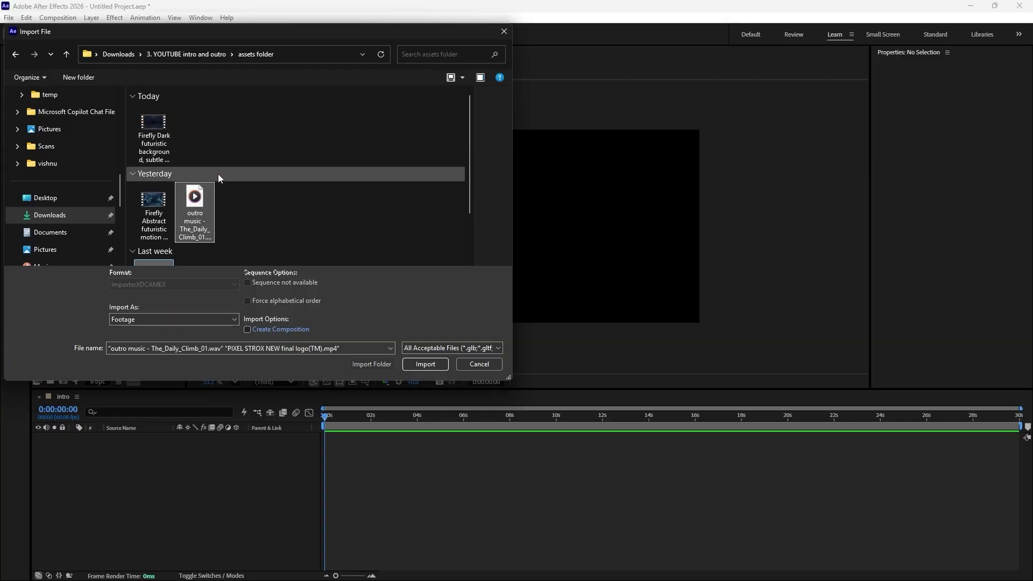
pyautogui.keyDown('ctrl'); pyautogui.click(159, 220); pyautogui.keyUp('ctrl')
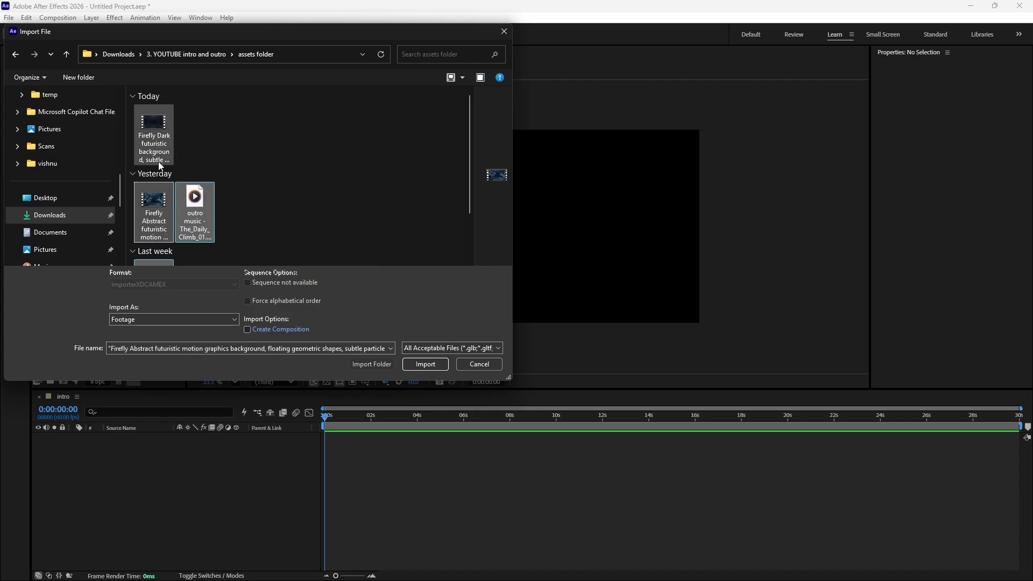
pyautogui.click(418, 366)
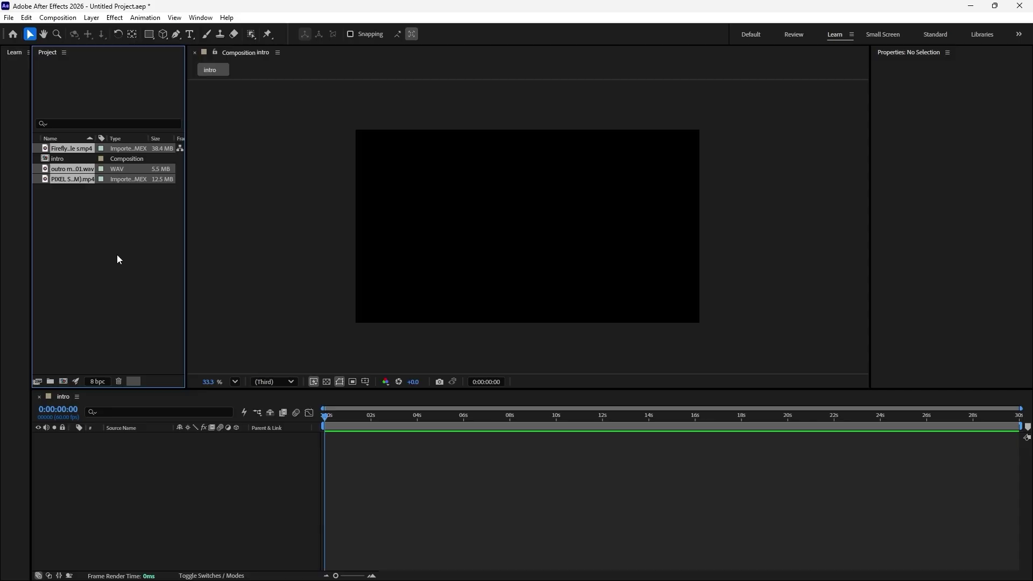
# - Check the imported project items and add the PIXEL STROX NEW final logo(TM).mp4 clip to the start of the intro timeline
pyautogui.click(82, 218)
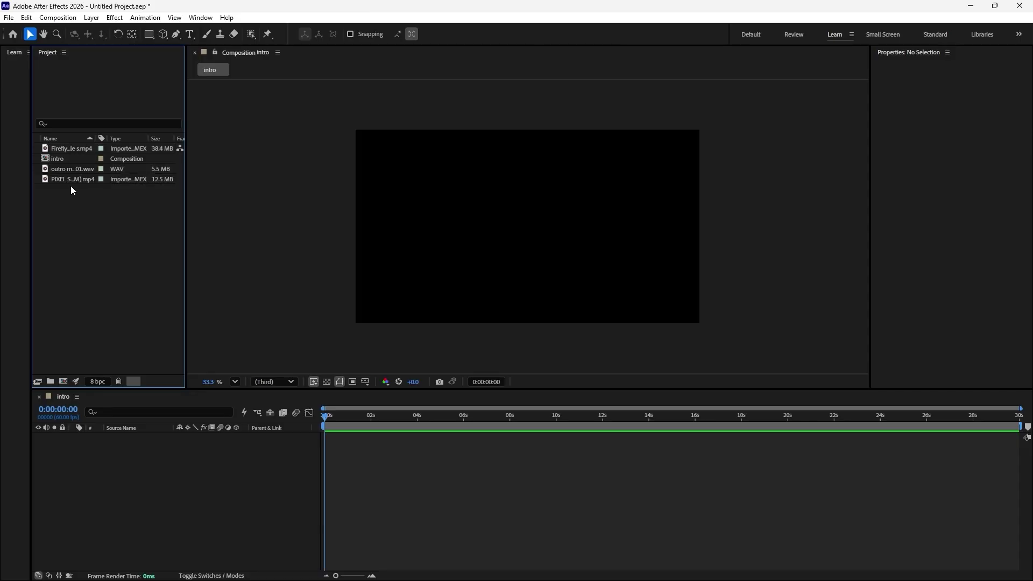
pyautogui.click(74, 182)
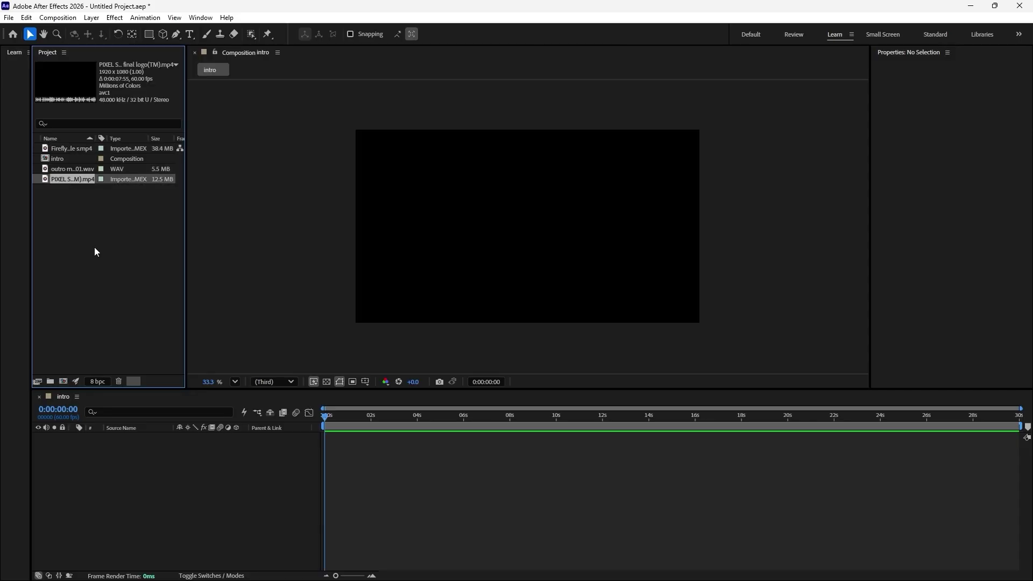
pyautogui.click(82, 149)
pyautogui.click(69, 159)
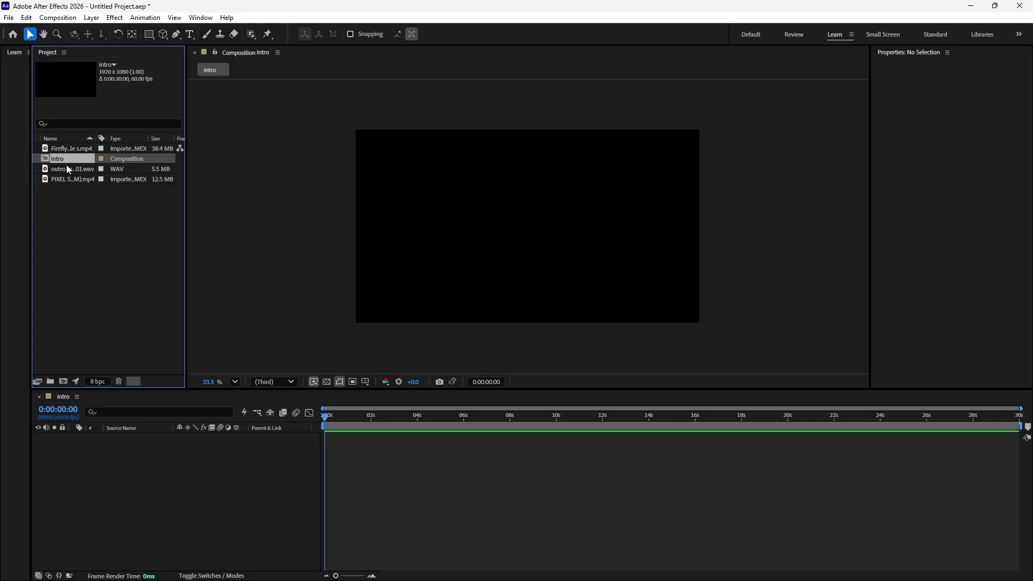
pyautogui.click(66, 169)
pyautogui.click(74, 181)
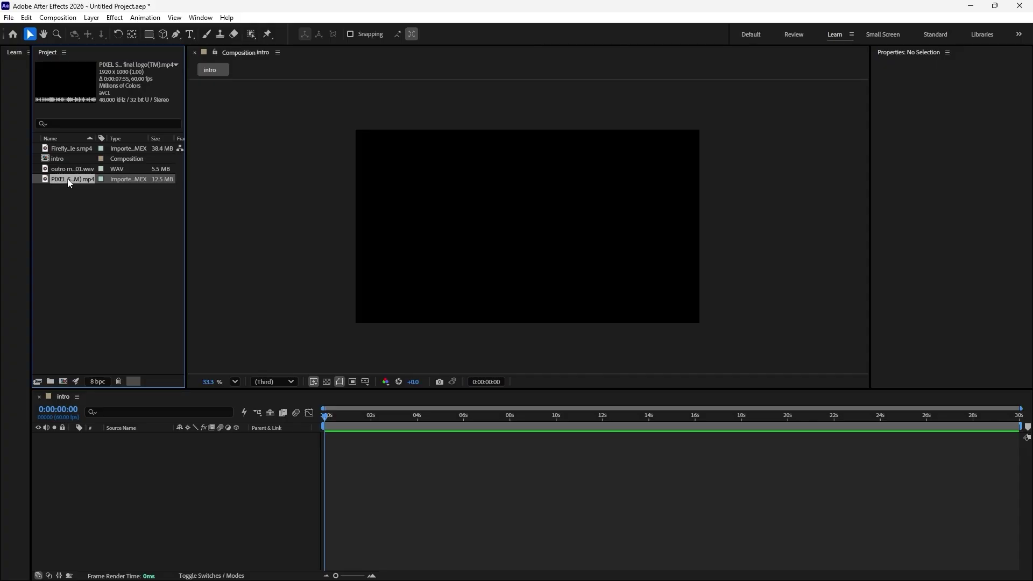
pyautogui.moveTo(69, 185); pyautogui.dragTo(99, 457)
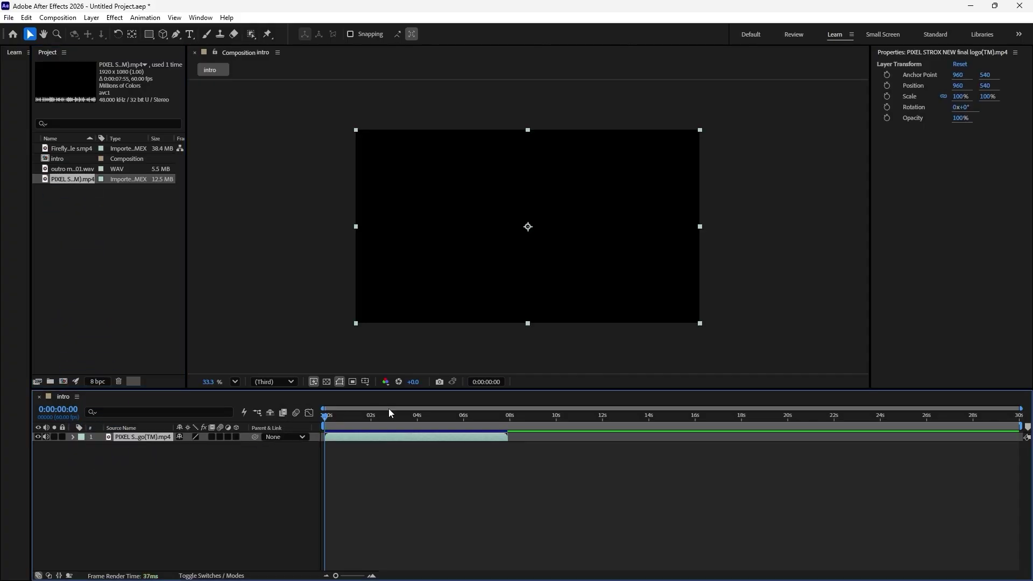
# - Preview the logo animation and set the current time to 0:00:07:26
pyautogui.press('space')
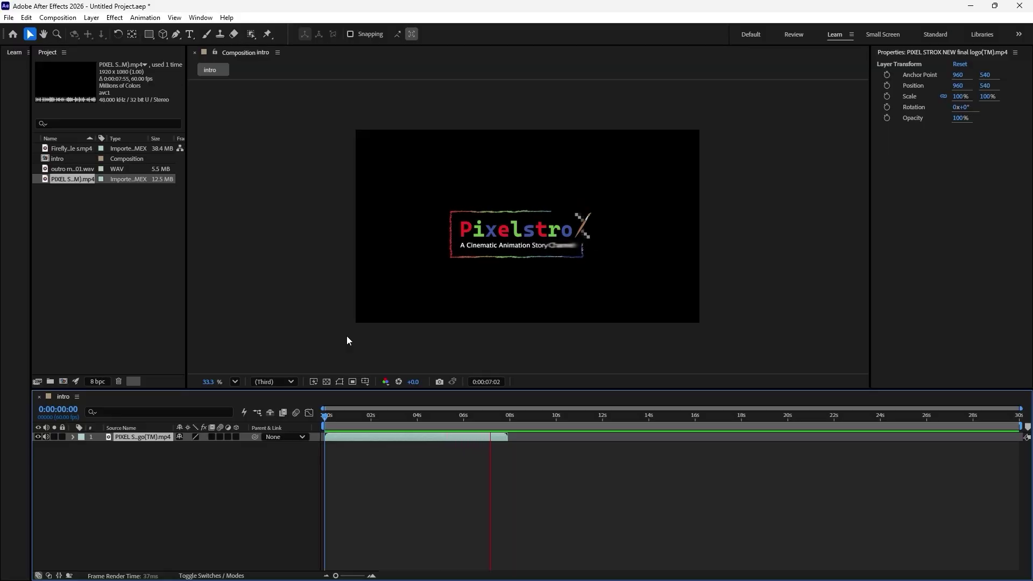
pyautogui.press('space')
pyautogui.moveTo(499, 417)
pyautogui.mouseDown()
pyautogui.moveTo(513, 419)
pyautogui.moveTo(489, 414)
pyautogui.mouseUp()
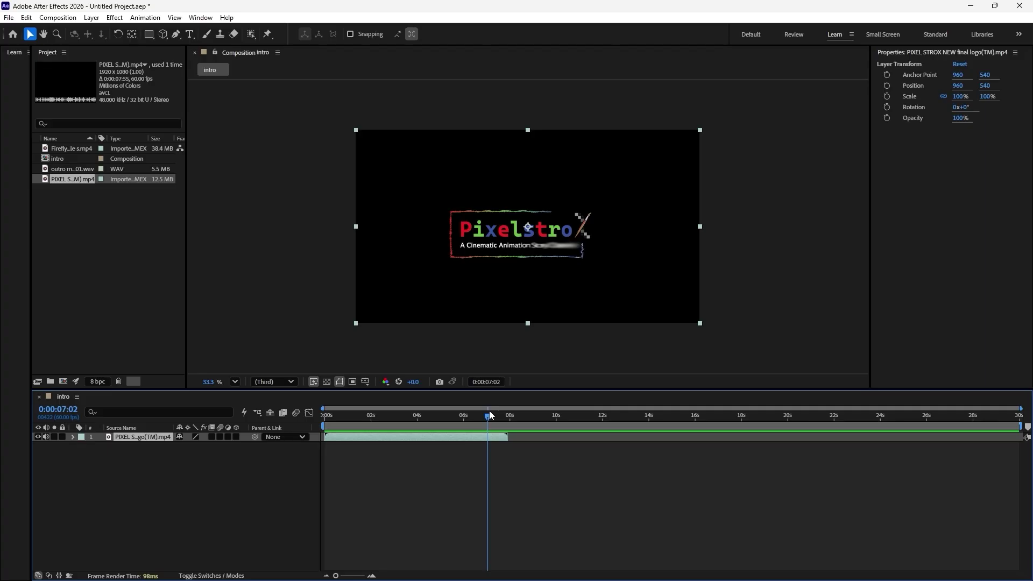
pyautogui.moveTo(490, 414); pyautogui.dragTo(491, 409)
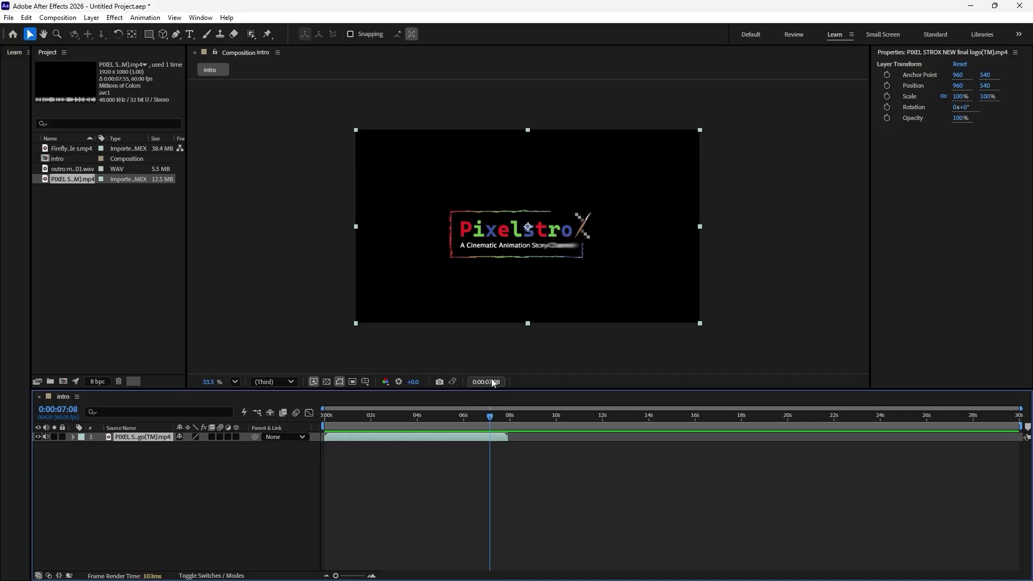
pyautogui.moveTo(490, 420)
pyautogui.mouseDown()
pyautogui.moveTo(469, 415)
pyautogui.moveTo(497, 416)
pyautogui.mouseUp()
# - Add a text layer below the logo reading "Create Learn Inspire" at a font size of 83 px
pyautogui.hotkey('ctrl', 't')
pyautogui.click(494, 289)
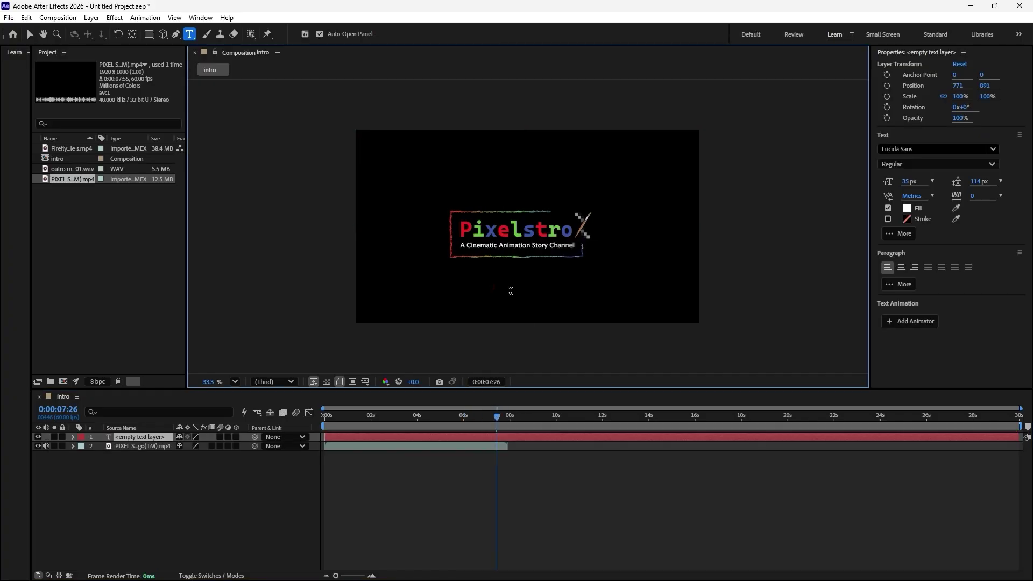
pyautogui.click(907, 181)
pyautogui.moveTo(907, 182); pyautogui.dragTo(936, 187)
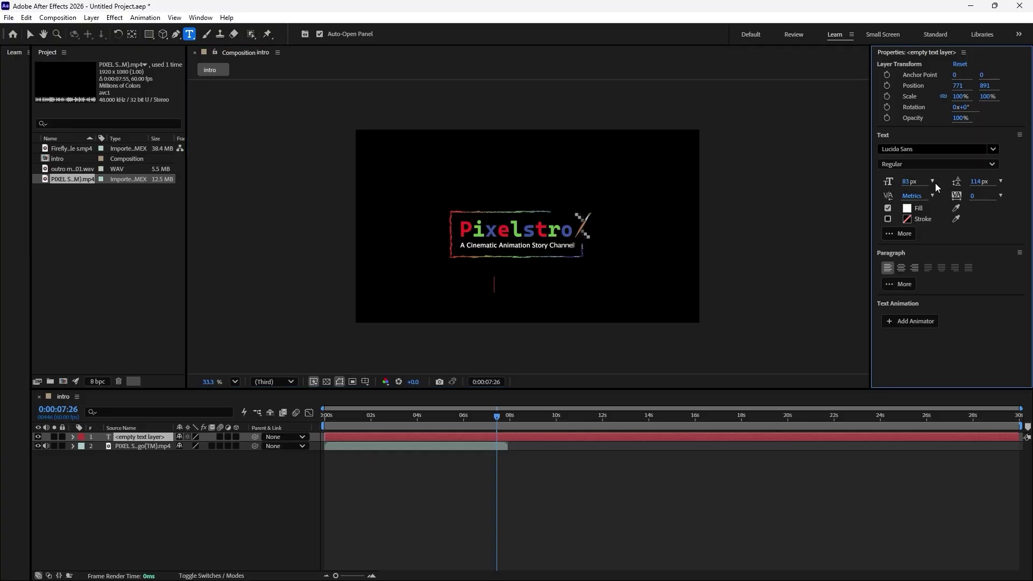
pyautogui.write('C')
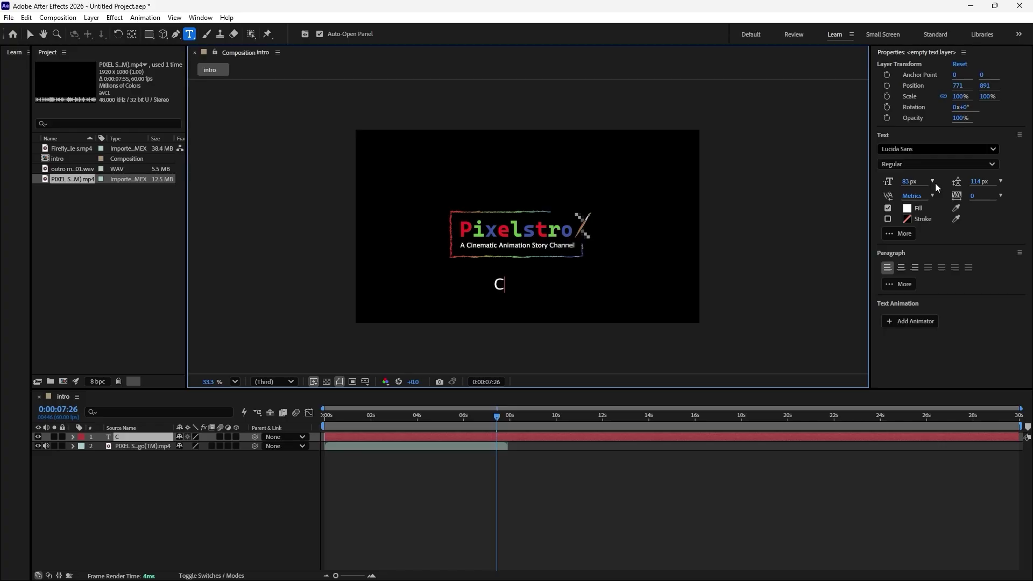
pyautogui.write('reate')
pyautogui.write('Le')
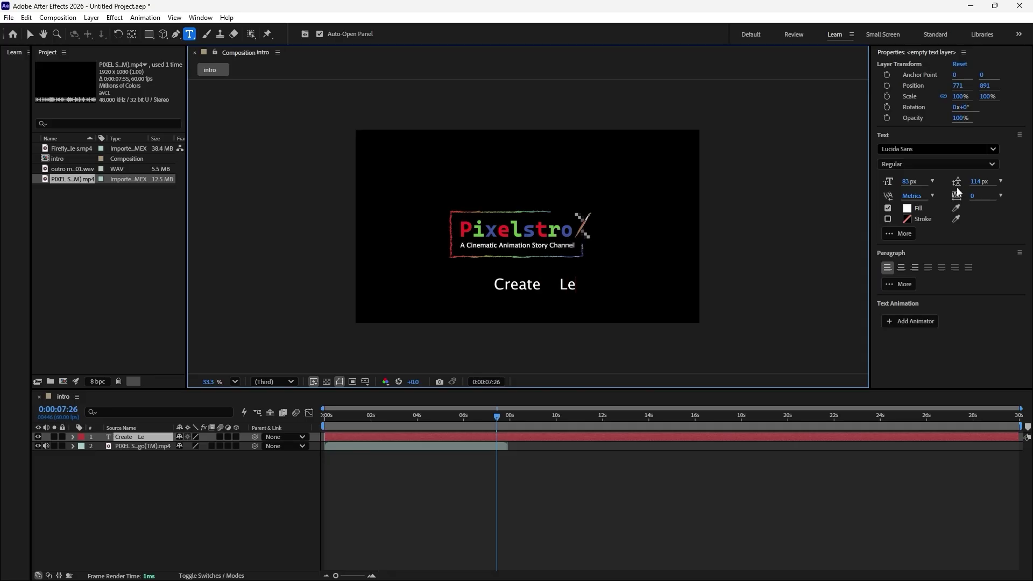
pyautogui.write('arn')
pyautogui.write('In')
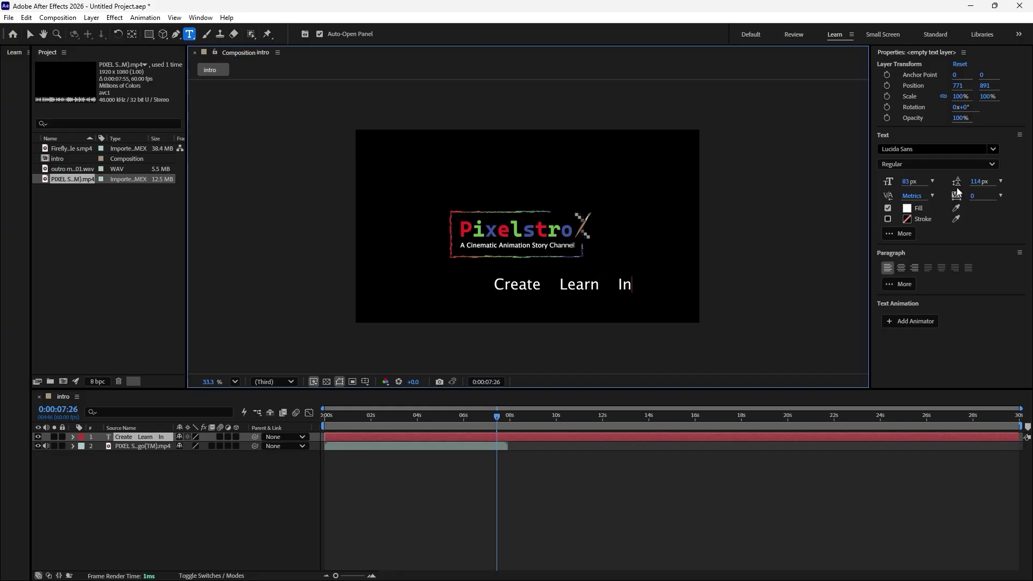
pyautogui.write('spire')
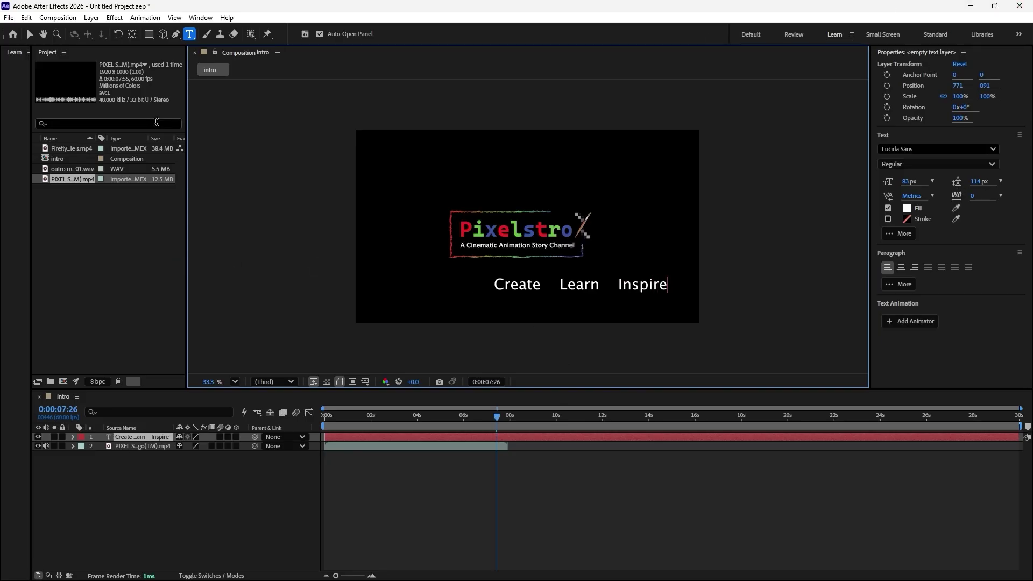
# - Move the "Create Learn Inspire" tagline under the logo and centre it horizontally in the composition
pyautogui.click(29, 34)
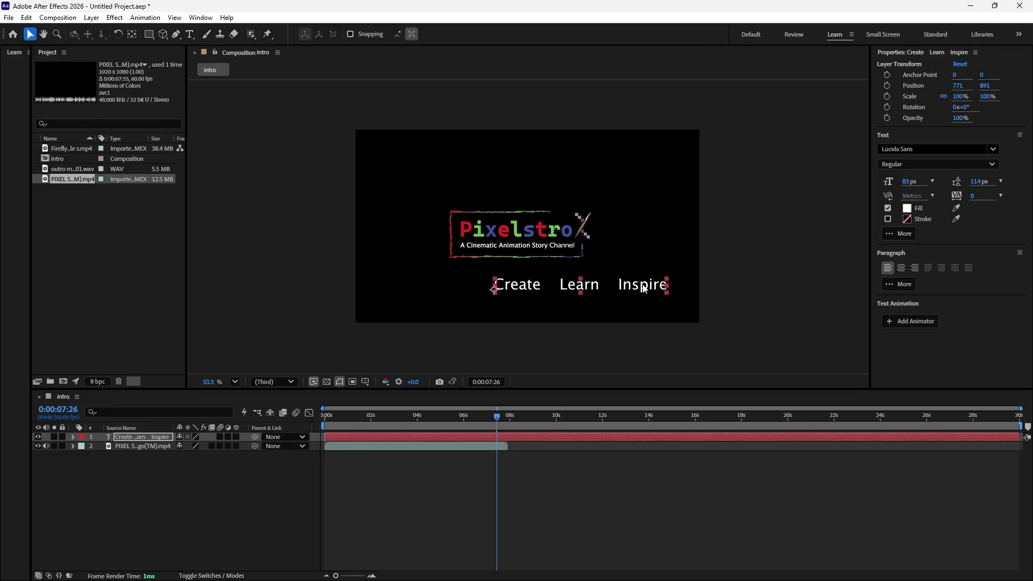
pyautogui.moveTo(646, 288); pyautogui.dragTo(589, 288)
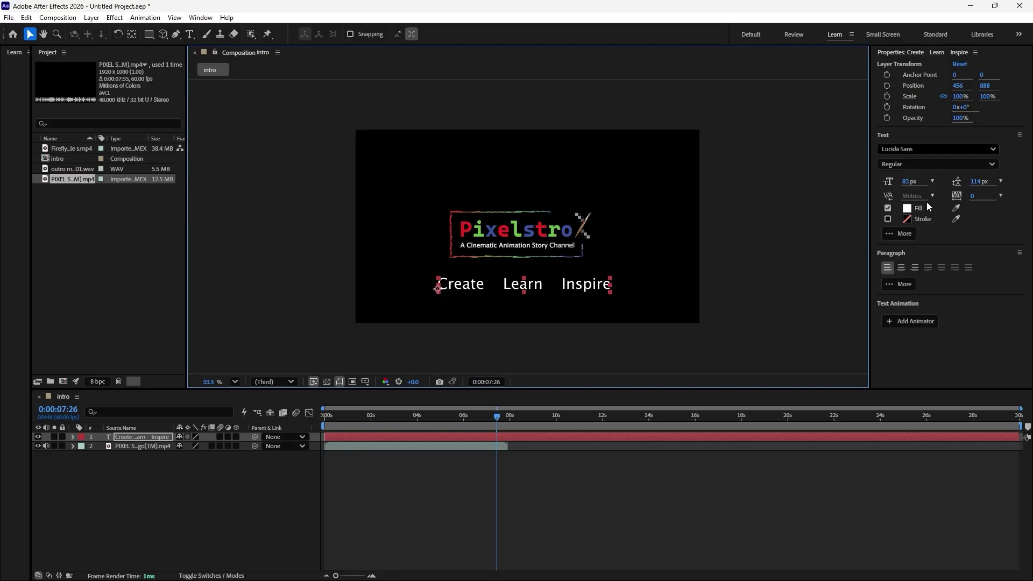
pyautogui.click(201, 17)
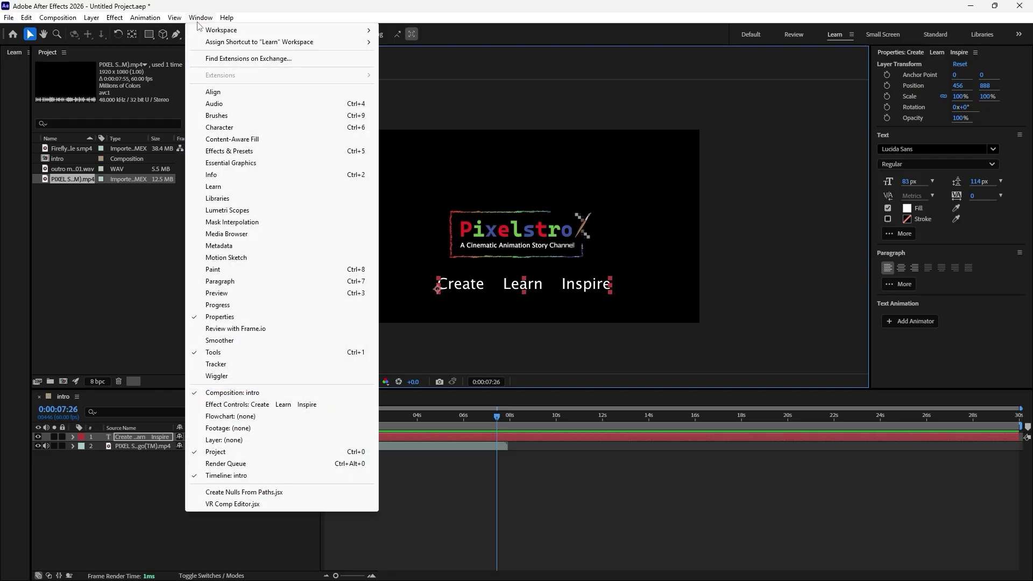
pyautogui.click(216, 92)
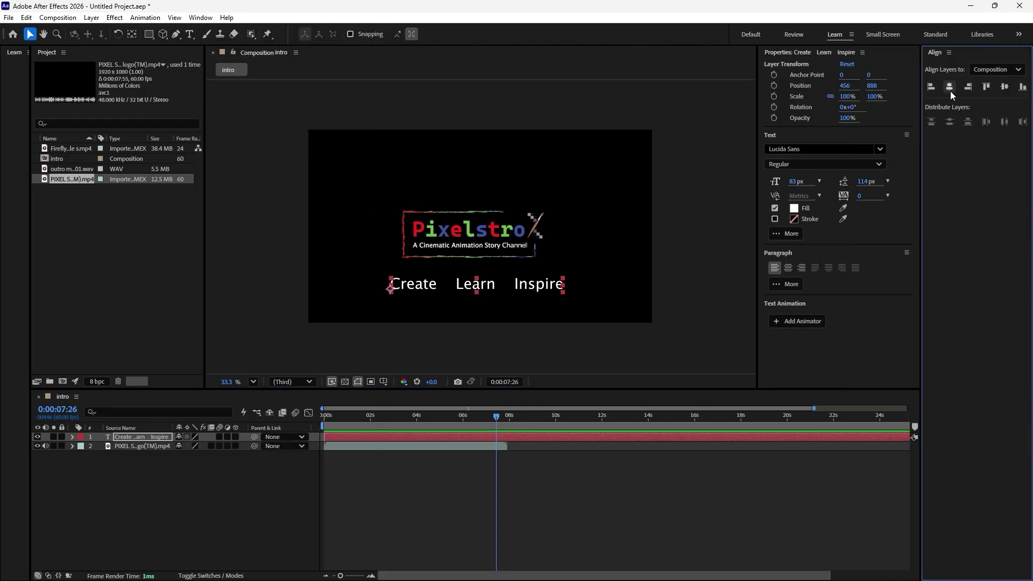
pyautogui.click(951, 89)
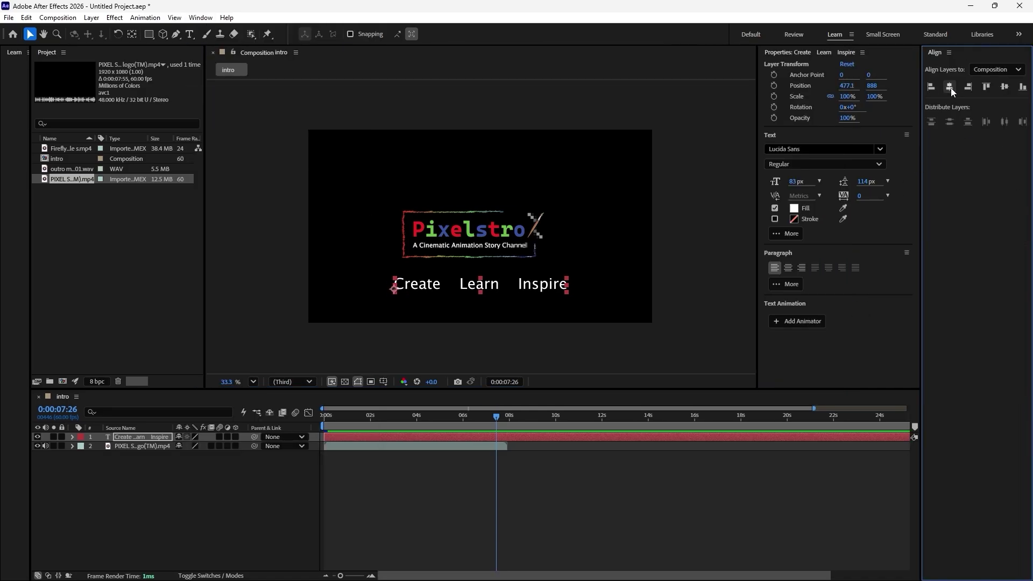
pyautogui.click(551, 504)
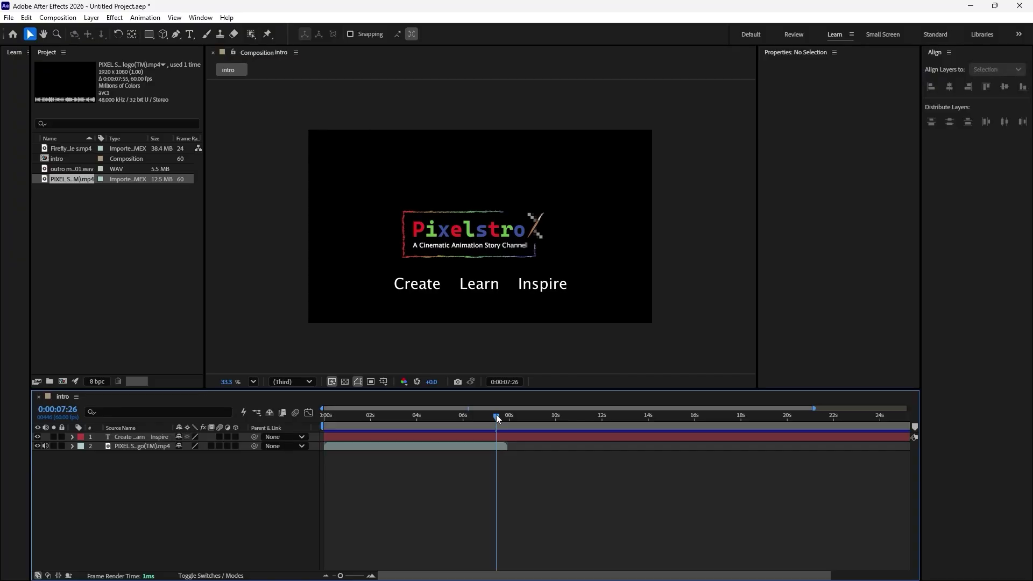
# - Move the current time to 0:00:07:08 and set the tagline's font to Century Gothic at 75 px
pyautogui.moveTo(496, 415); pyautogui.dragTo(491, 476)
pyautogui.click(558, 288)
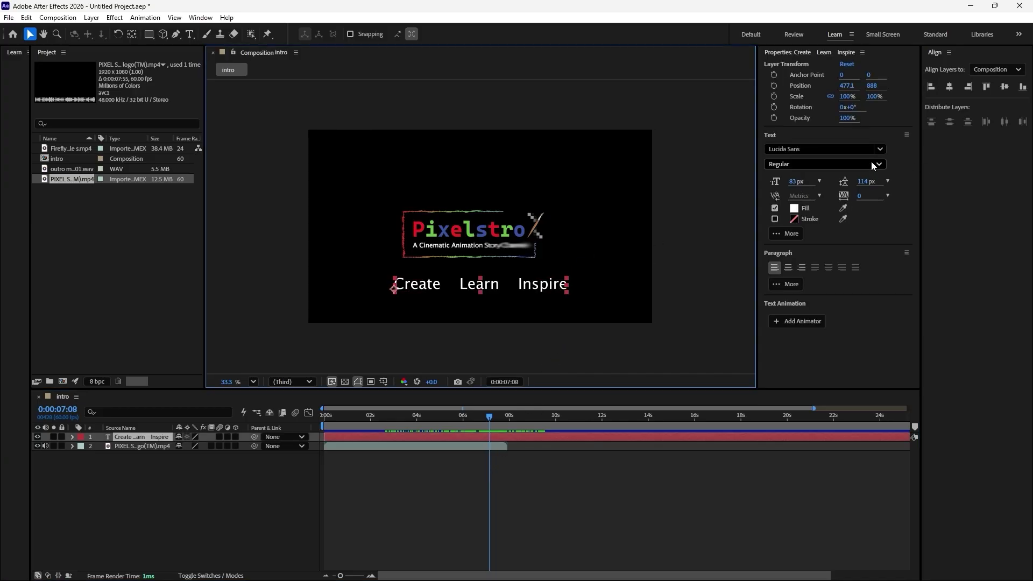
pyautogui.click(882, 155)
pyautogui.click(926, 240)
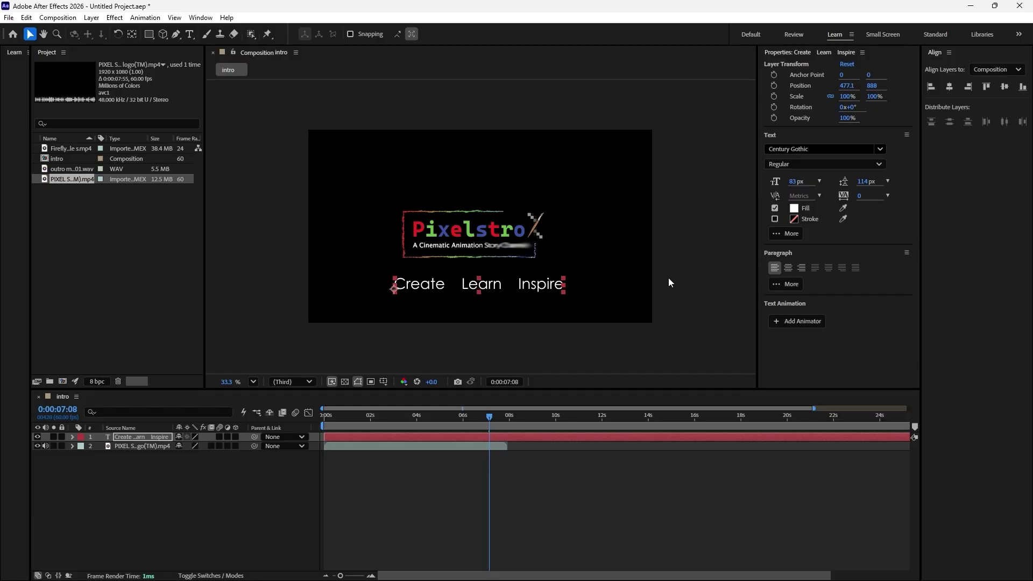
pyautogui.click(796, 182)
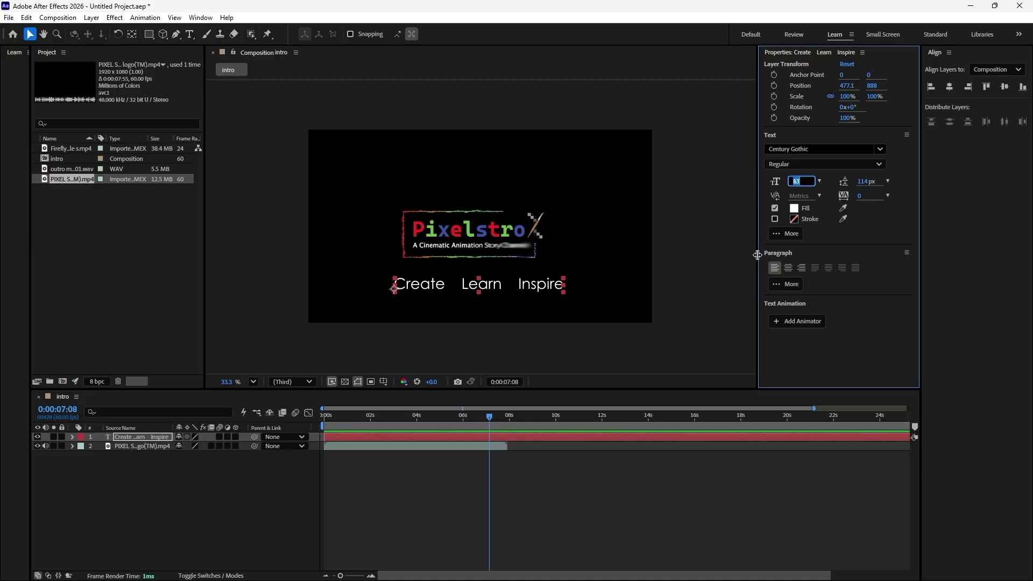
pyautogui.write('75')
pyautogui.press('Return')
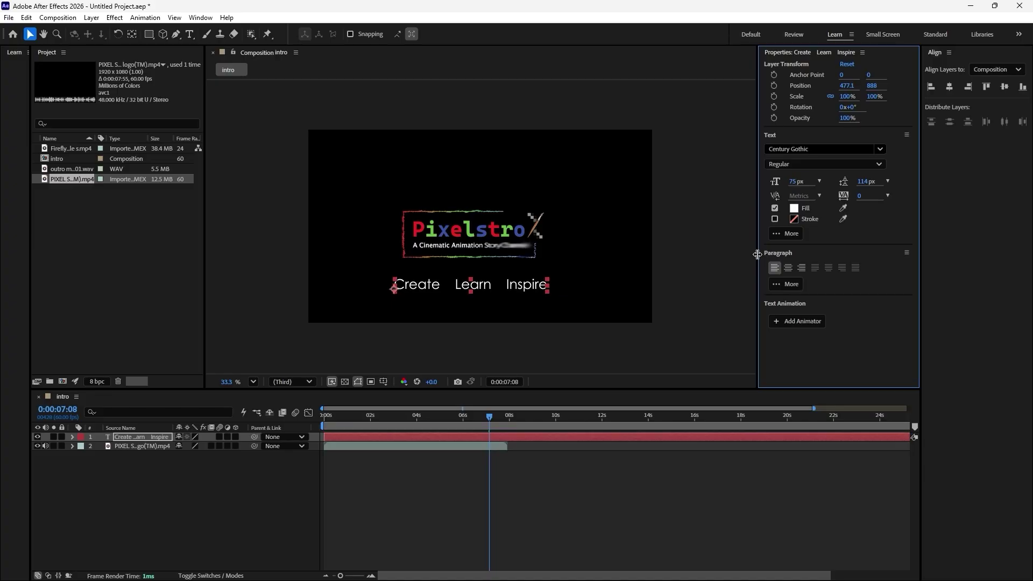
pyautogui.click(720, 345)
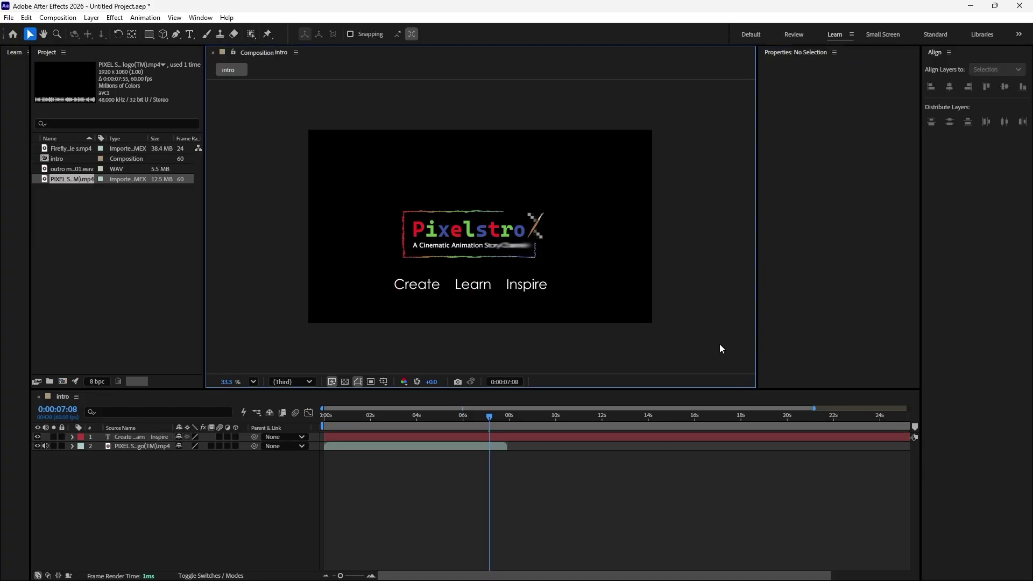
# - Centre the tagline horizontally in the composition, and shift it slightly left and up beneath the logo to about position 480, 872
pyautogui.click(535, 289)
pyautogui.click(951, 87)
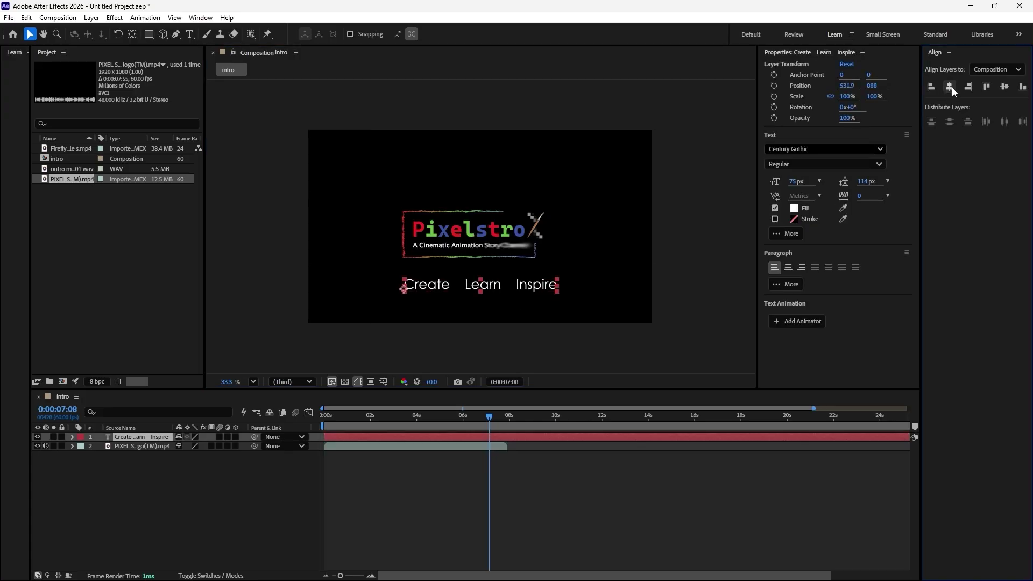
pyautogui.click(691, 260)
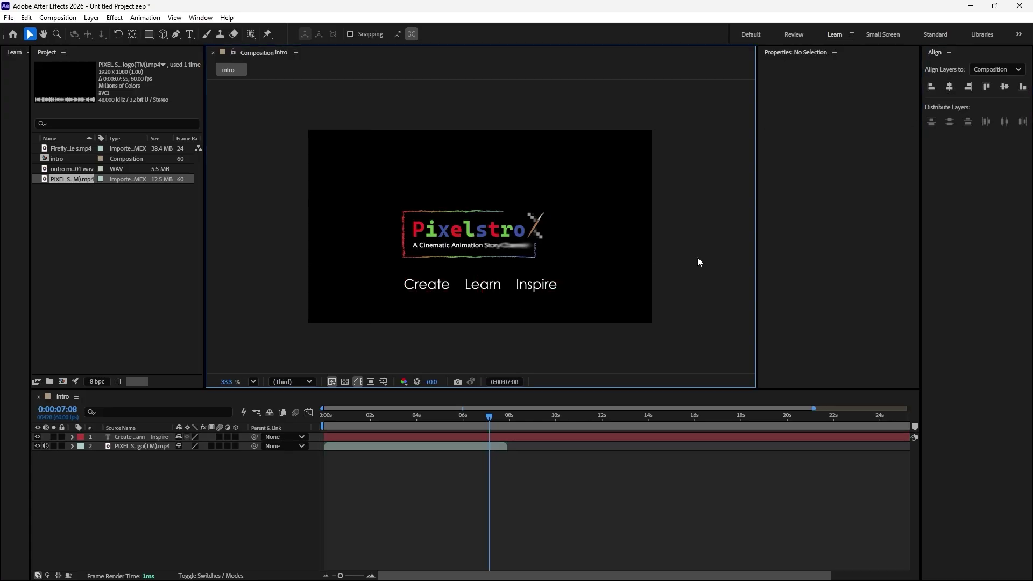
pyautogui.scroll(-1, 519, 248)
pyautogui.click(542, 267)
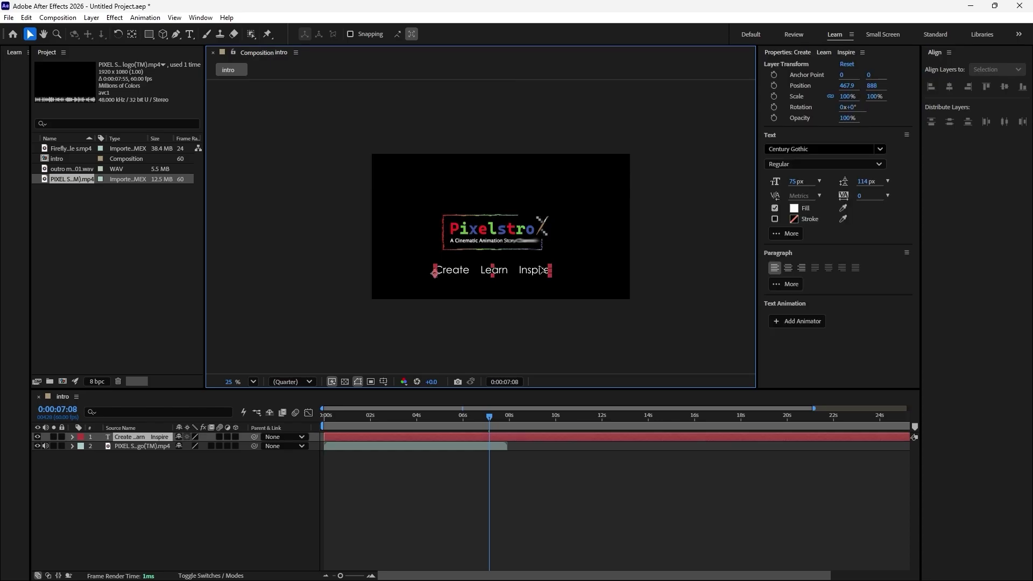
pyautogui.click(551, 324)
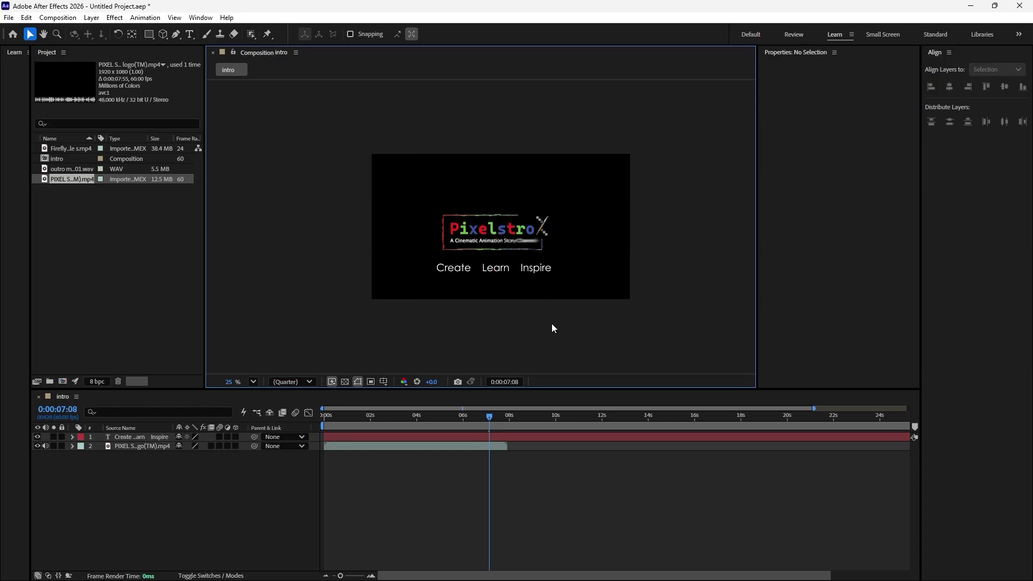
# - Try to align the tagline and logo video layers to each other by their horizontal centres
pyautogui.moveTo(703, 149); pyautogui.dragTo(486, 331)
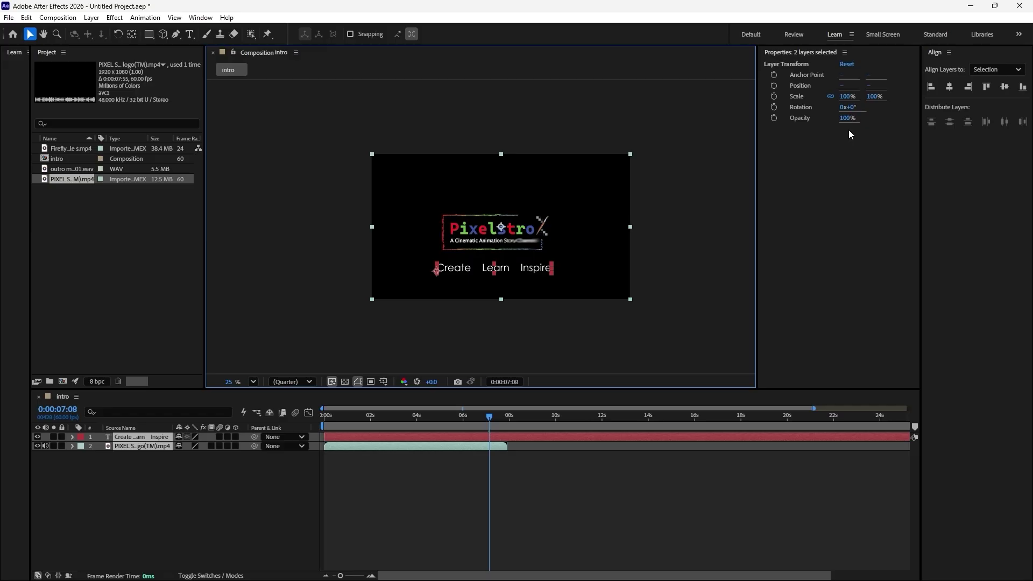
pyautogui.click(949, 87)
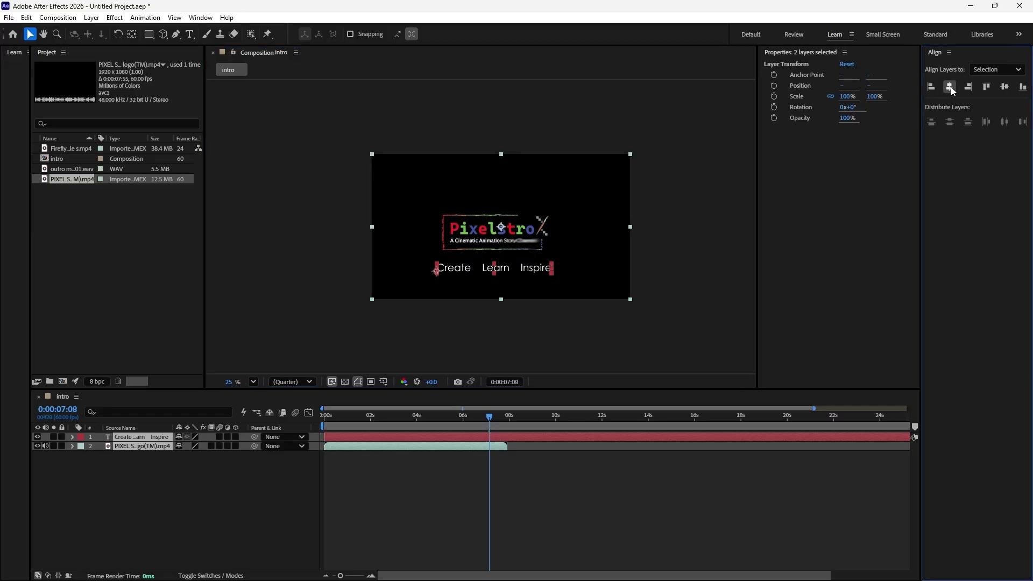
pyautogui.click(682, 234)
pyautogui.click(682, 235)
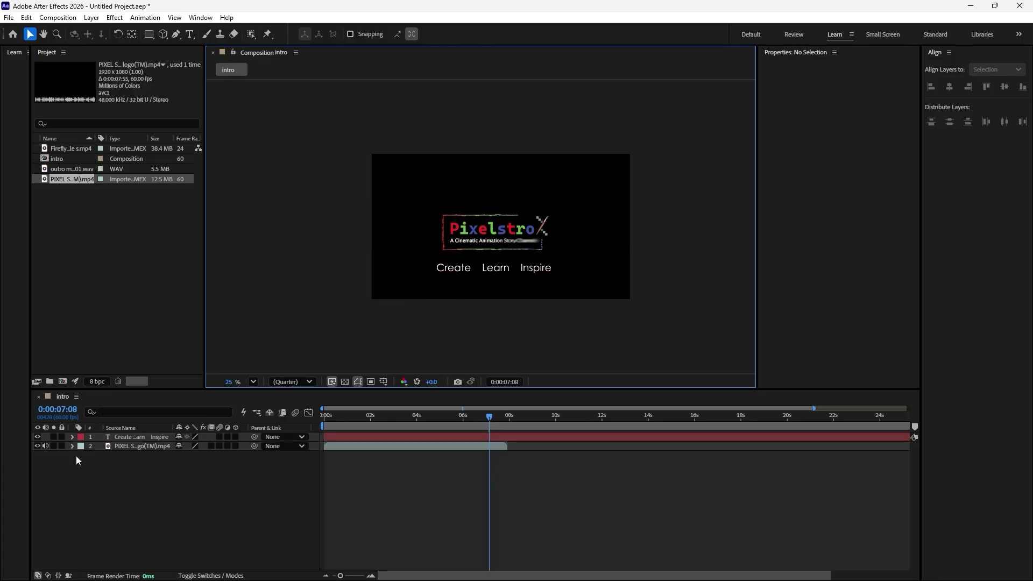
# - Lock the PIXEL STROX logo video layer and check the tagline's placement beneath the logo
pyautogui.click(62, 447)
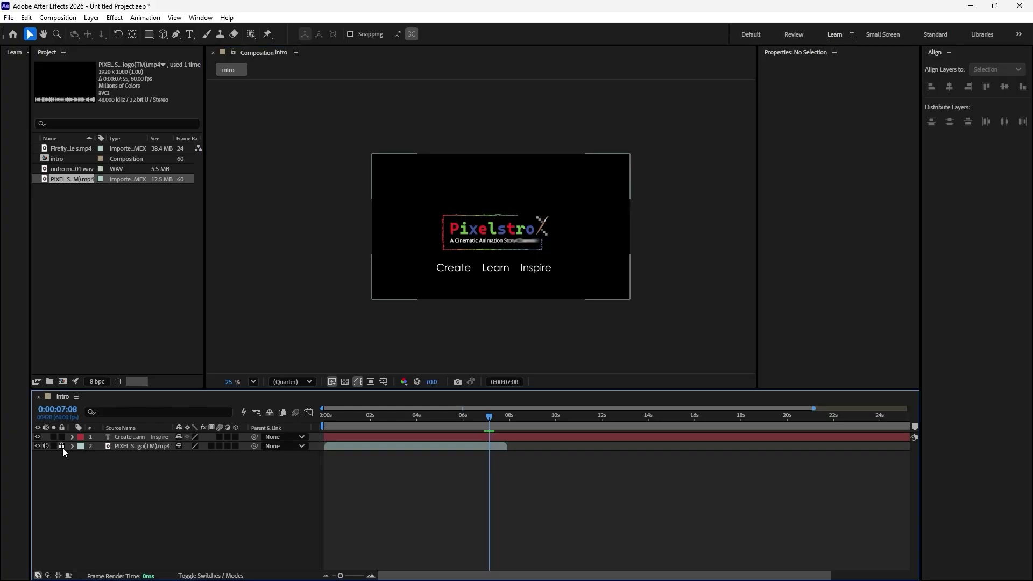
pyautogui.click(590, 252)
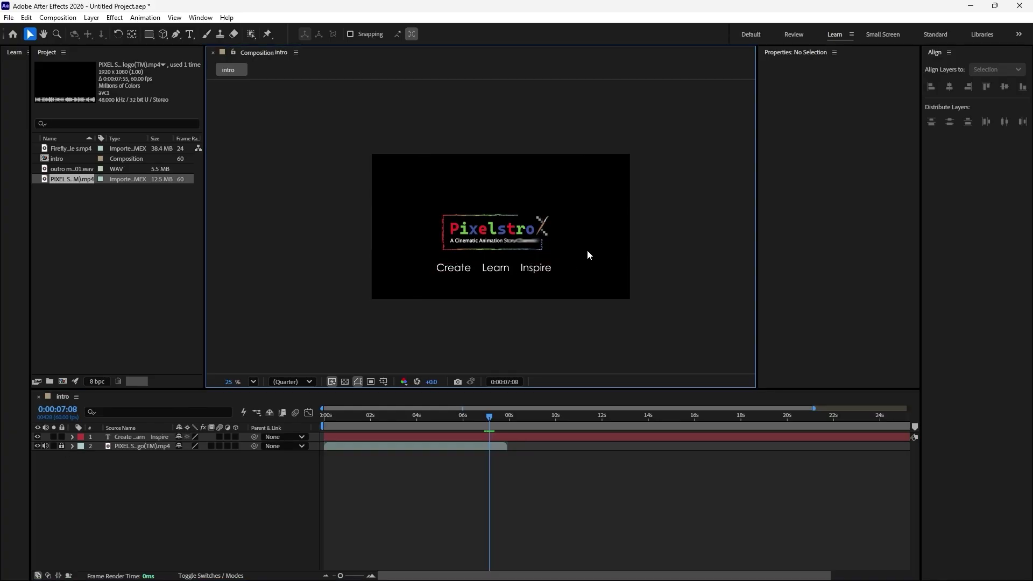
pyautogui.scroll(5, 464, 326)
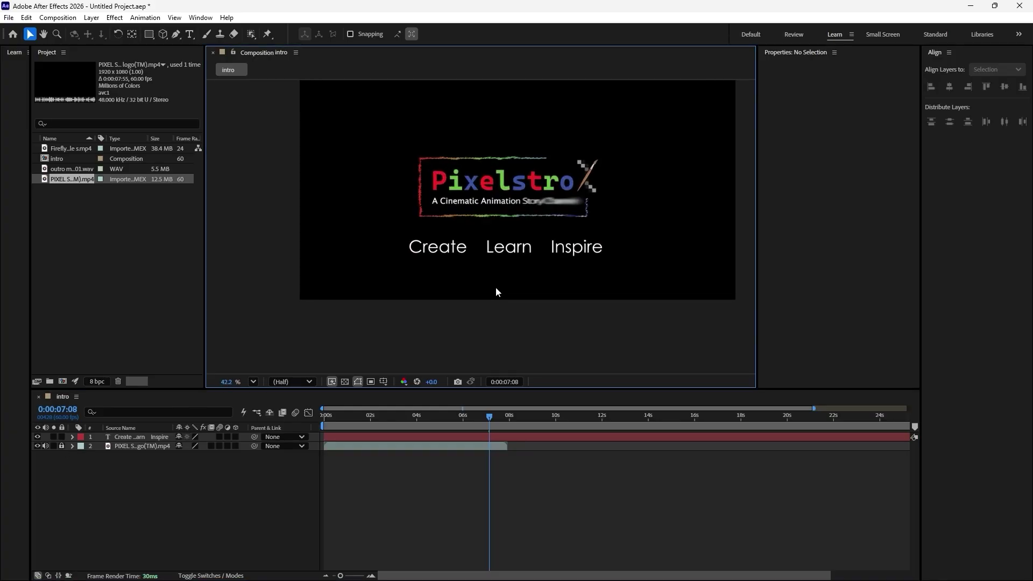
pyautogui.scroll(-5, 487, 283)
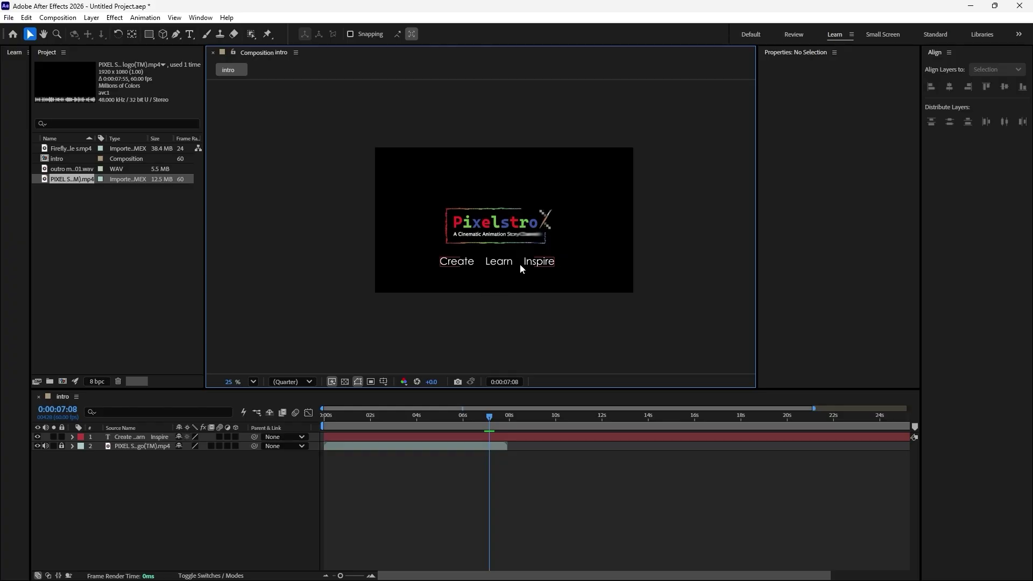
# - Scrub the timeline to examine where the logo animation ends in relation to the tagline
pyautogui.click(823, 579)
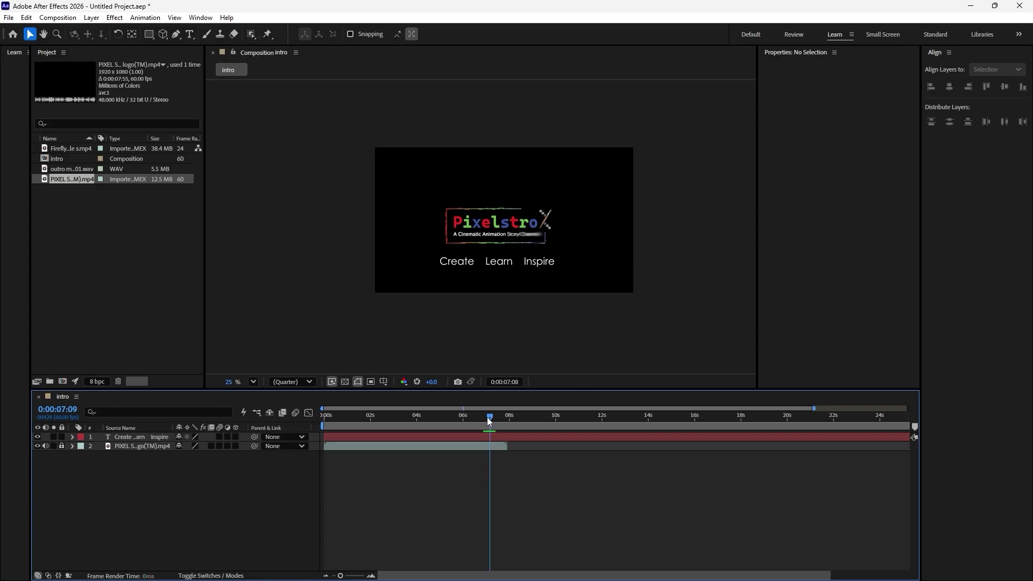
pyautogui.moveTo(489, 421); pyautogui.dragTo(502, 460)
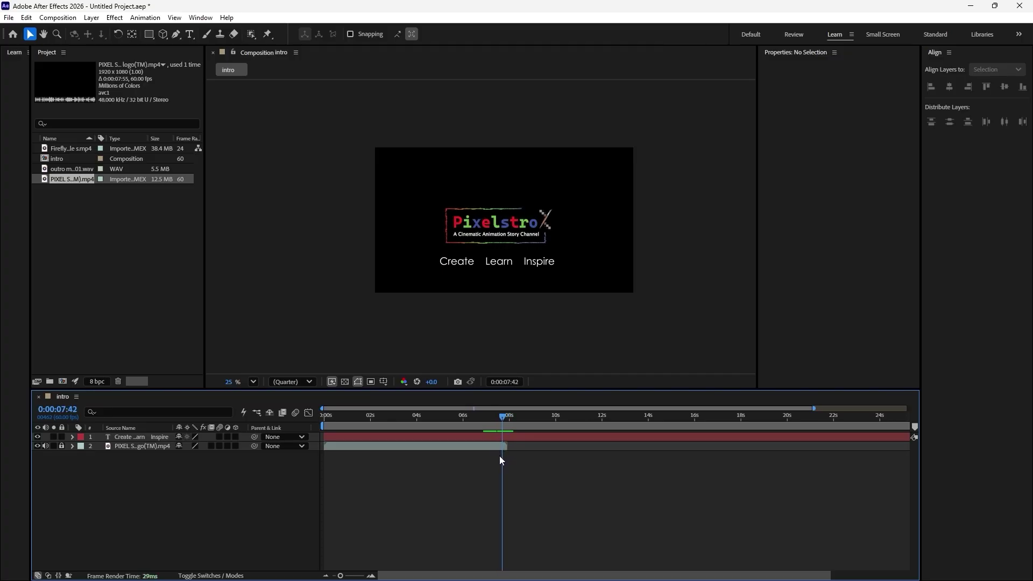
pyautogui.moveTo(512, 417); pyautogui.dragTo(509, 450)
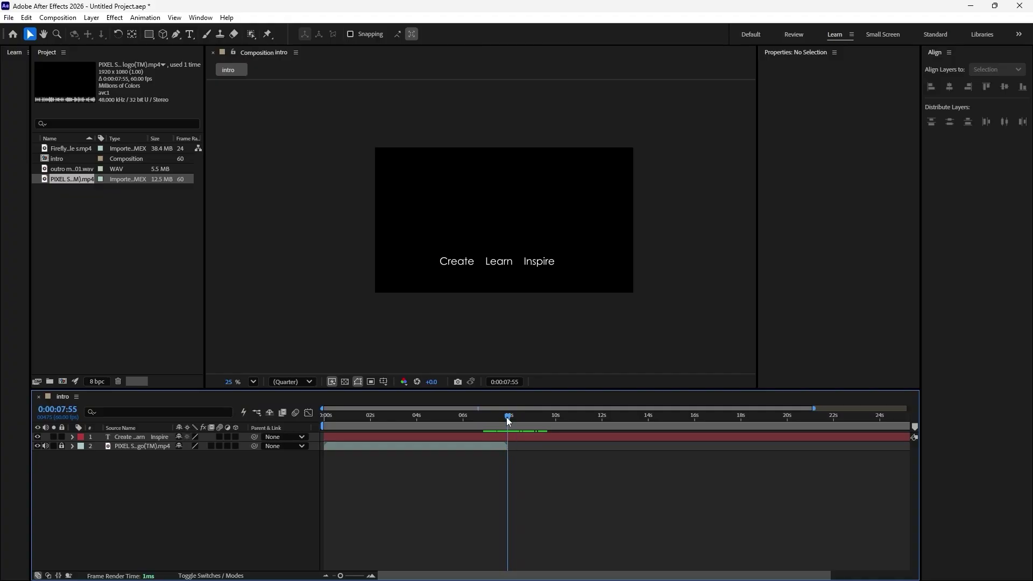
pyautogui.moveTo(509, 411); pyautogui.dragTo(572, 437)
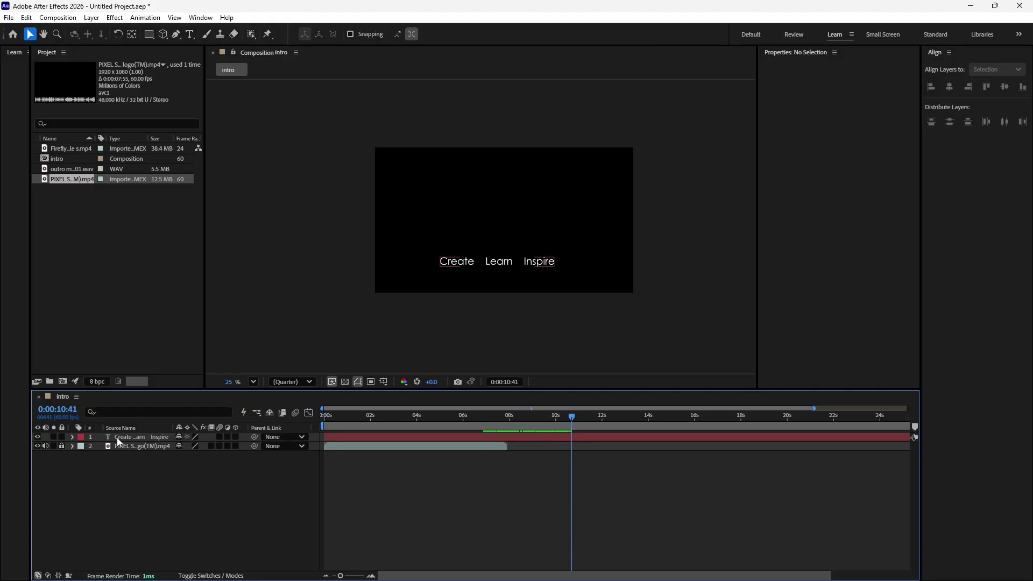
# - Set the current time to 0:00:12:00 and place a composition marker numbered 1 there
pyautogui.click(61, 414)
pyautogui.moveTo(59, 414); pyautogui.dragTo(75, 415)
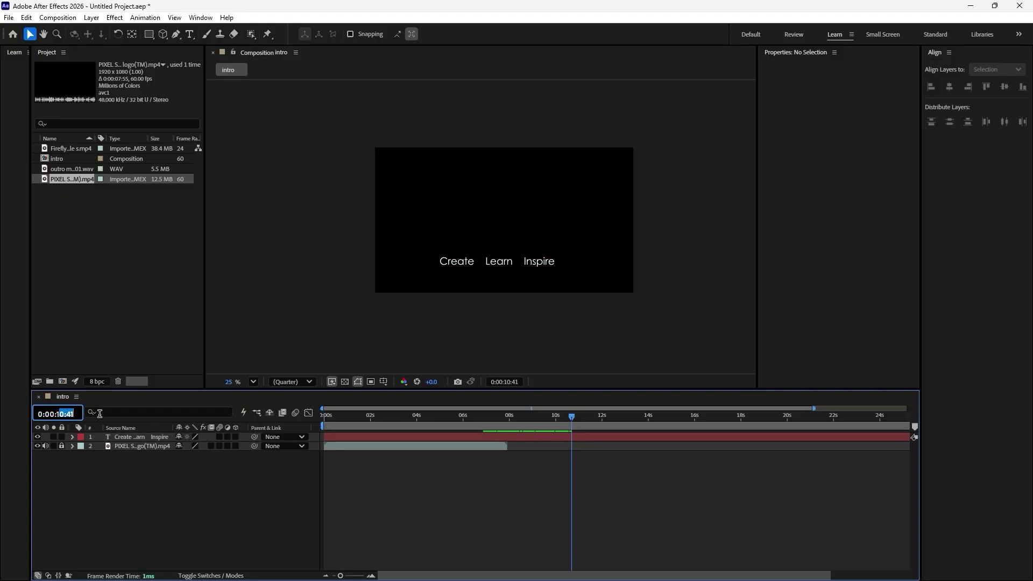
pyautogui.write('2.00')
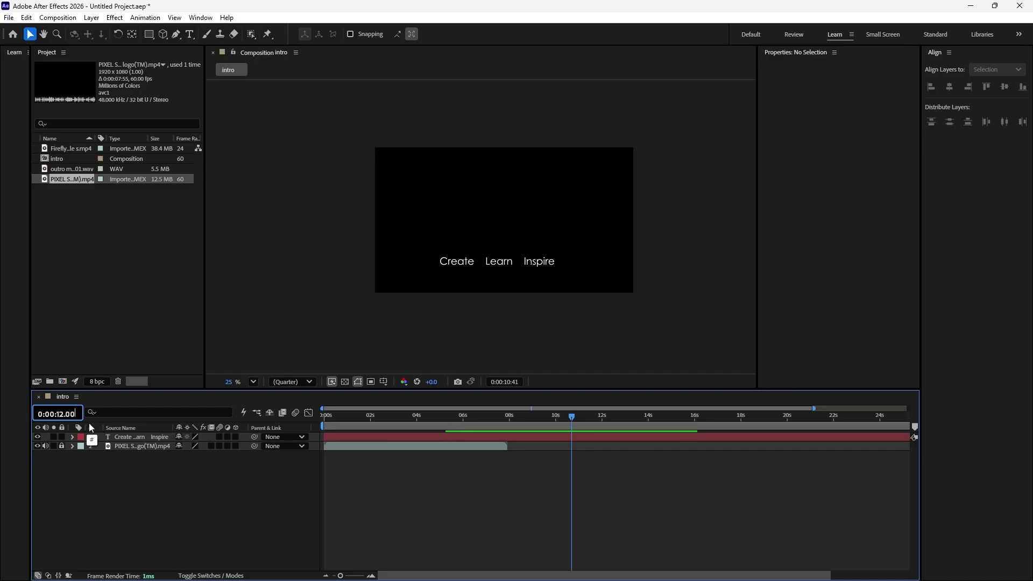
pyautogui.press('Return')
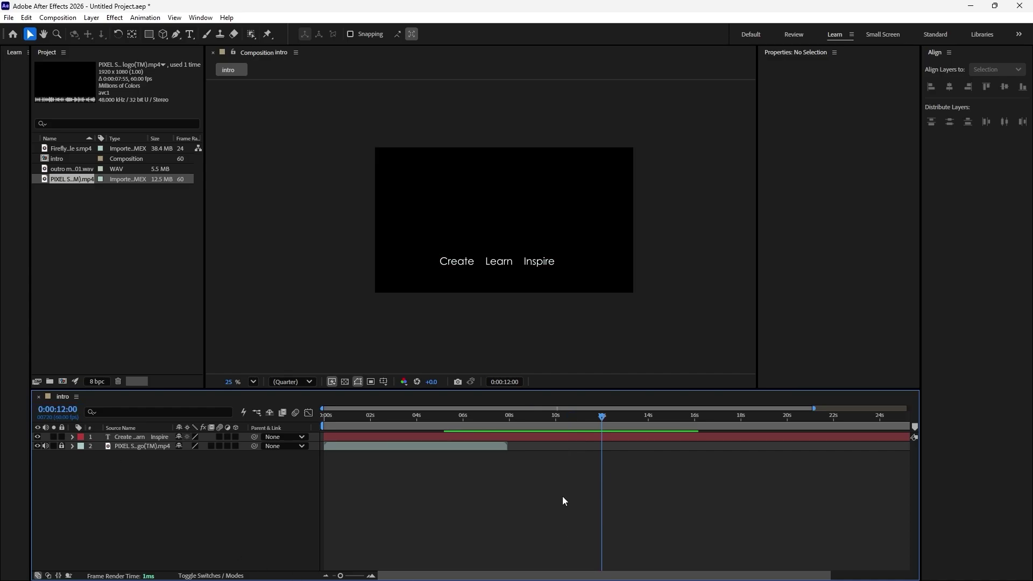
pyautogui.moveTo(410, 575); pyautogui.dragTo(538, 579)
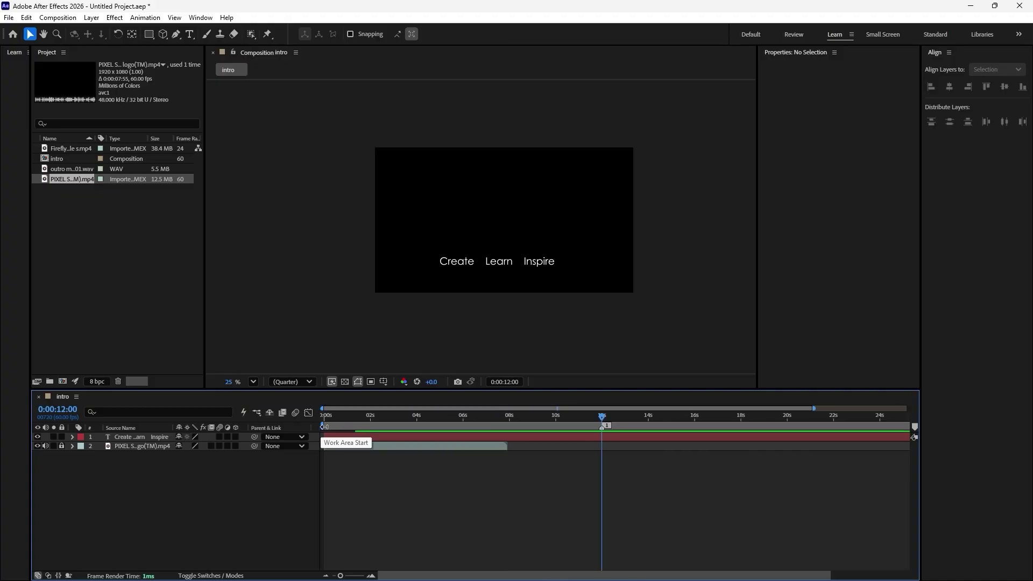
# - Set the work area to run from the start of the composition to about 0:00:12:00
pyautogui.moveTo(325, 426)
pyautogui.mouseDown()
pyautogui.moveTo(414, 425)
pyautogui.moveTo(323, 426)
pyautogui.mouseUp()
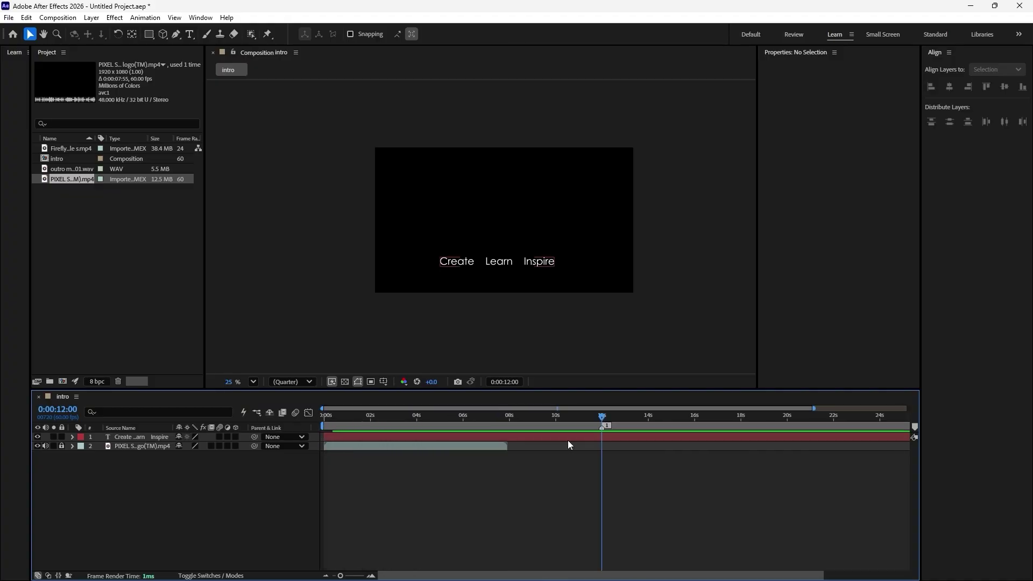
pyautogui.moveTo(761, 574); pyautogui.dragTo(903, 564)
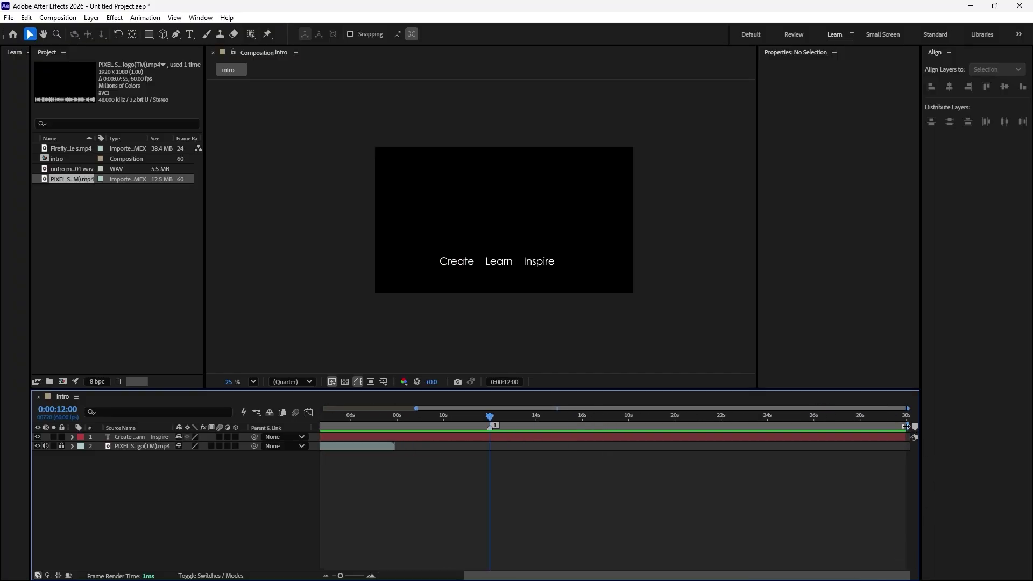
pyautogui.moveTo(906, 425)
pyautogui.mouseDown()
pyautogui.moveTo(856, 457)
pyautogui.moveTo(488, 478)
pyautogui.mouseUp()
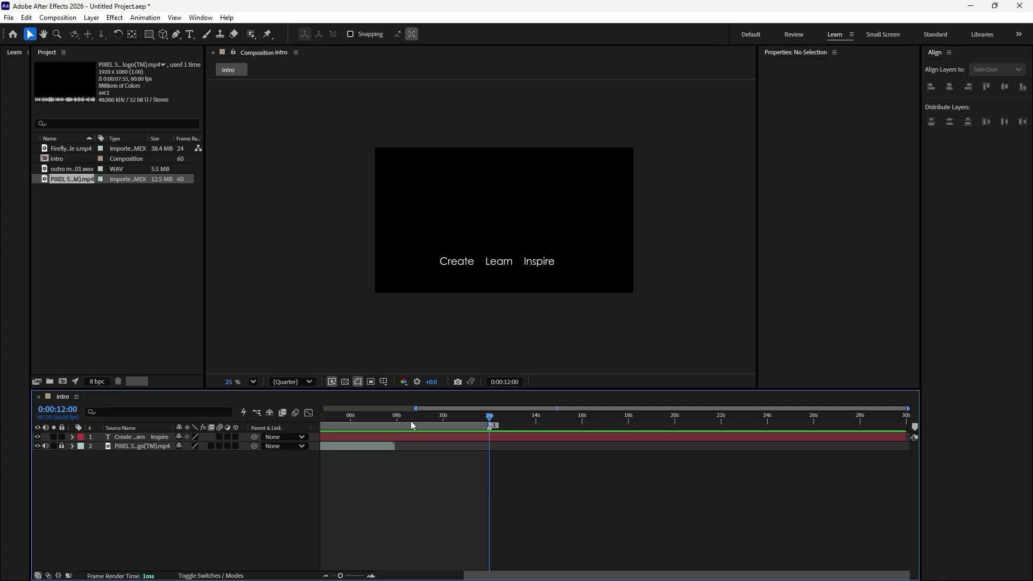
# - Trim the end of the "Create Learn Inspire" text layer to the marker at 0:00:12:00
pyautogui.press('End')
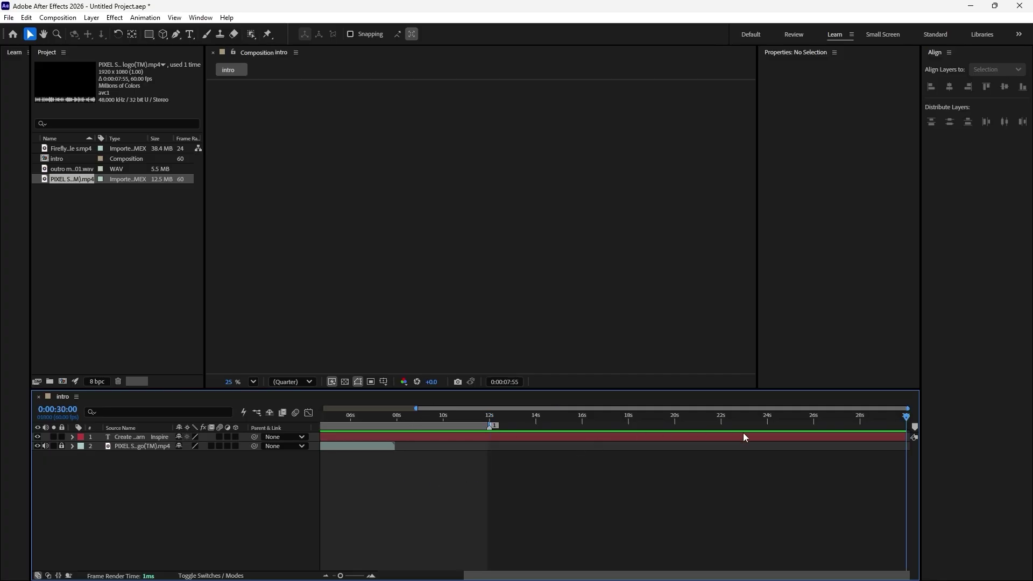
pyautogui.click(669, 437)
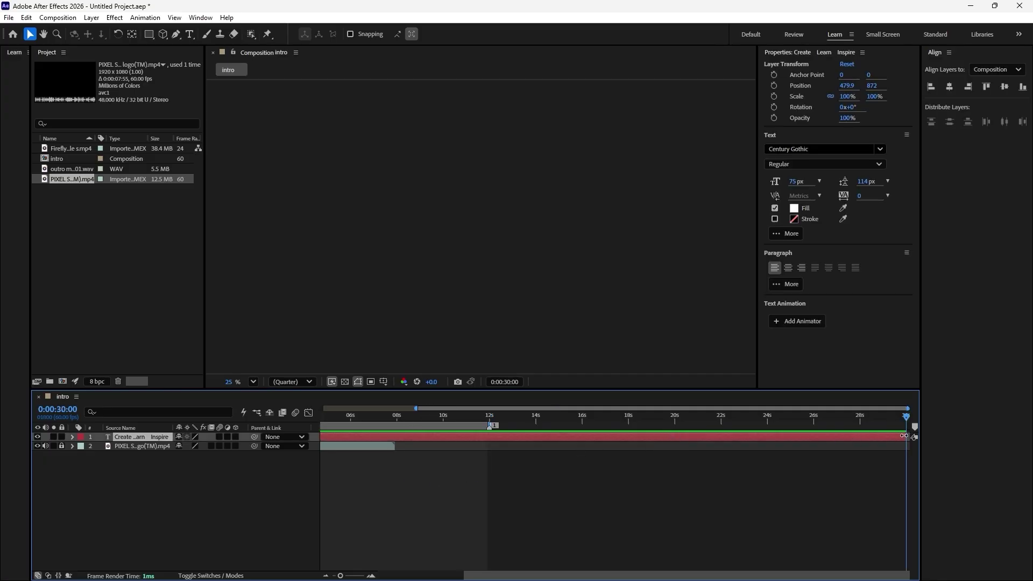
pyautogui.moveTo(904, 436); pyautogui.dragTo(489, 459)
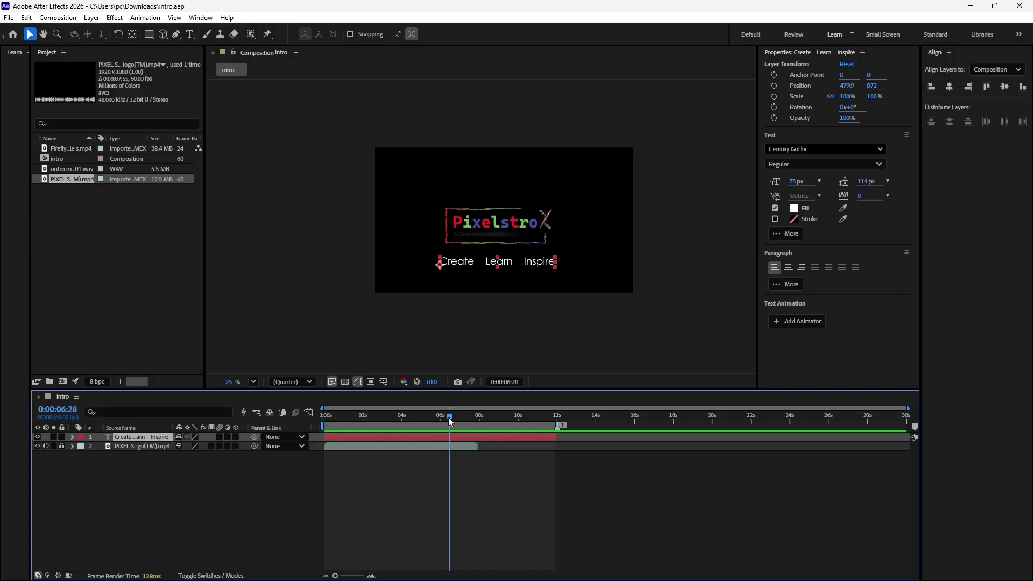
# - Go to the end of the logo clip and center the tagline vertically in the composition
pyautogui.moveTo(450, 419); pyautogui.dragTo(478, 424)
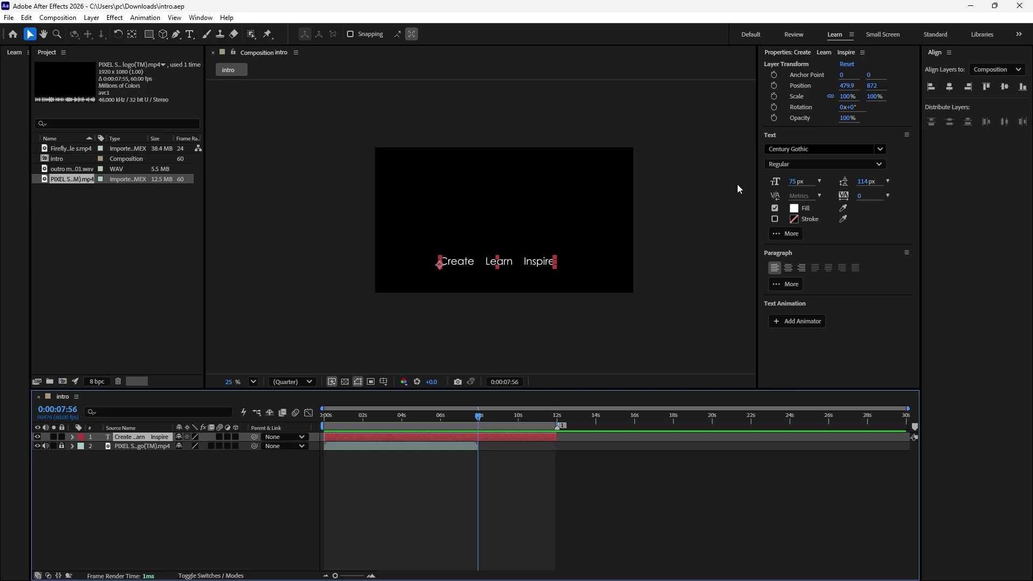
pyautogui.click(1004, 87)
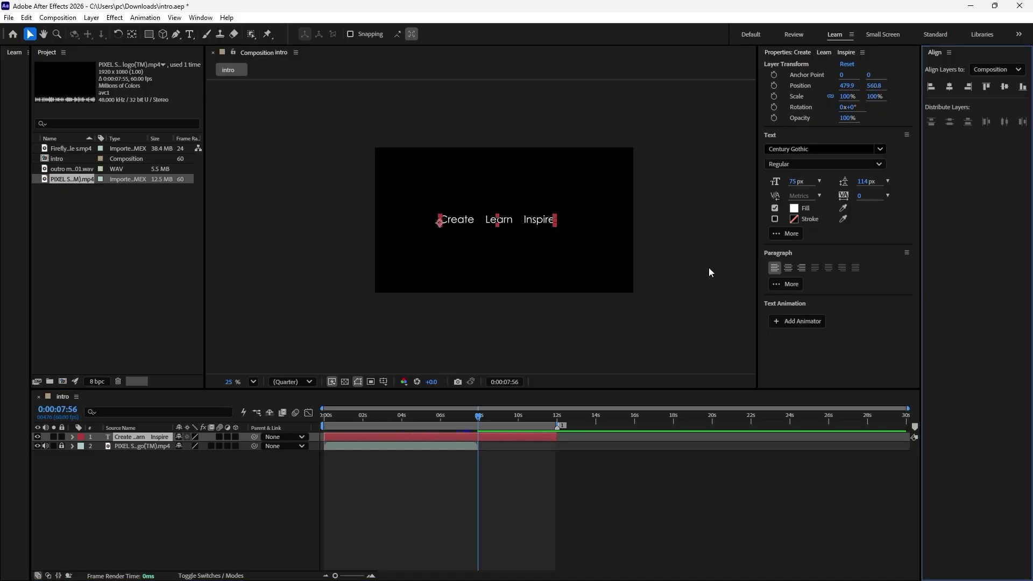
# - Start Opacity keyframing on the tagline layer with a 100% keyframe at 0:00:07:54
pyautogui.moveTo(489, 414); pyautogui.dragTo(491, 448)
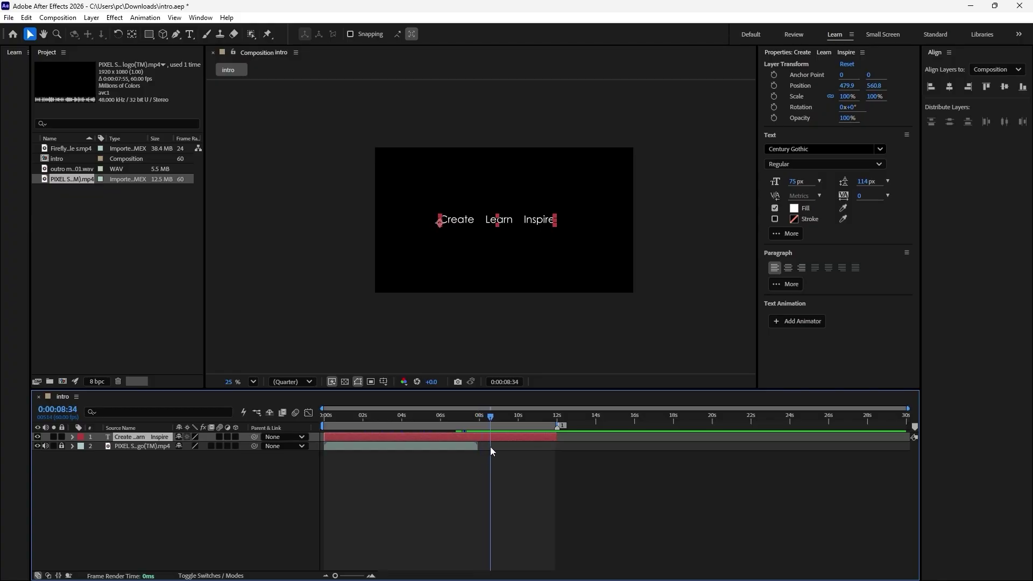
pyautogui.moveTo(491, 449); pyautogui.dragTo(478, 447)
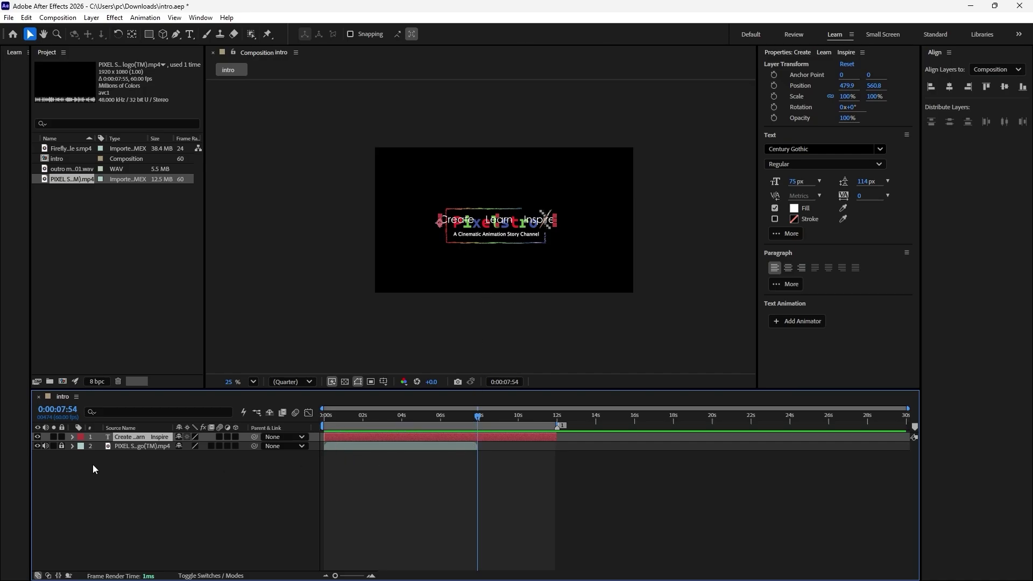
pyautogui.click(72, 437)
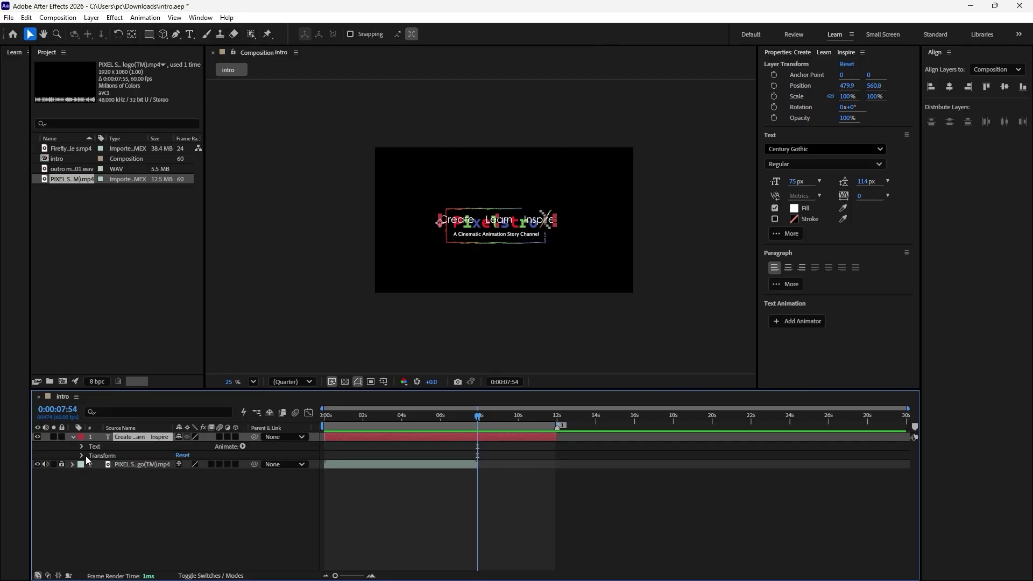
pyautogui.click(82, 456)
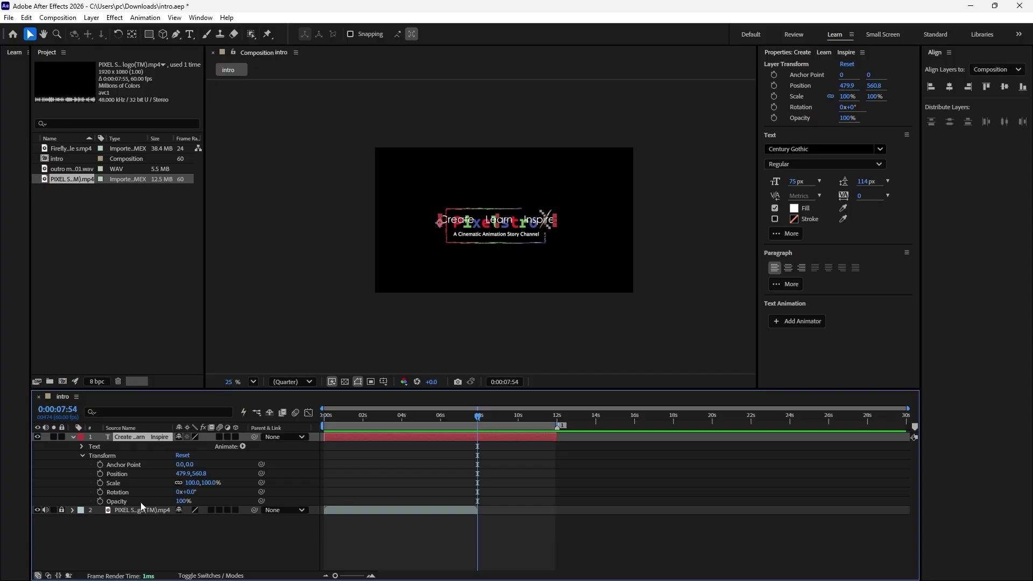
pyautogui.click(100, 502)
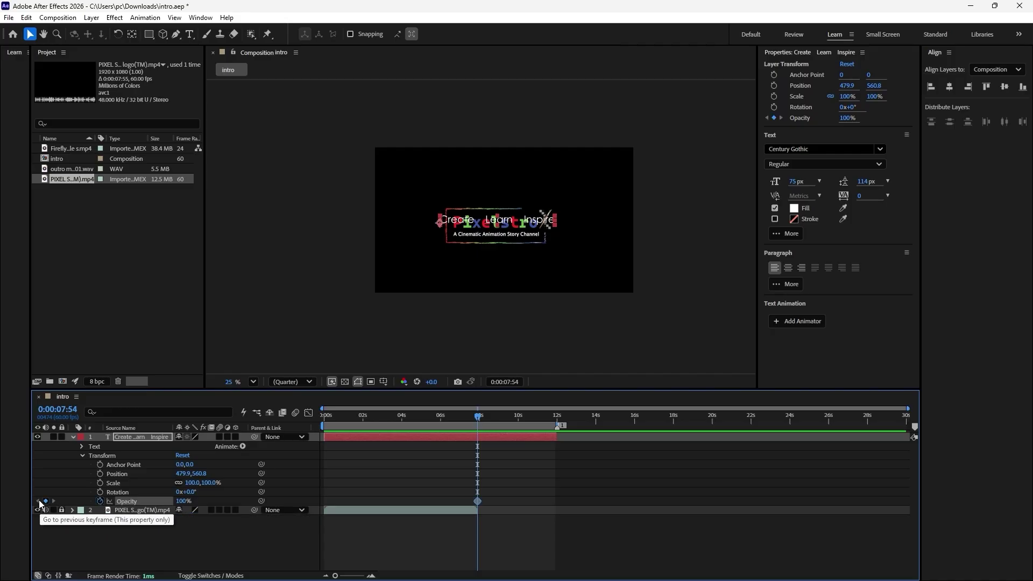
# - Add further tagline Opacity keyframes at 100% at 0:00:00:00 and 0:00:08:29
pyautogui.press('Home')
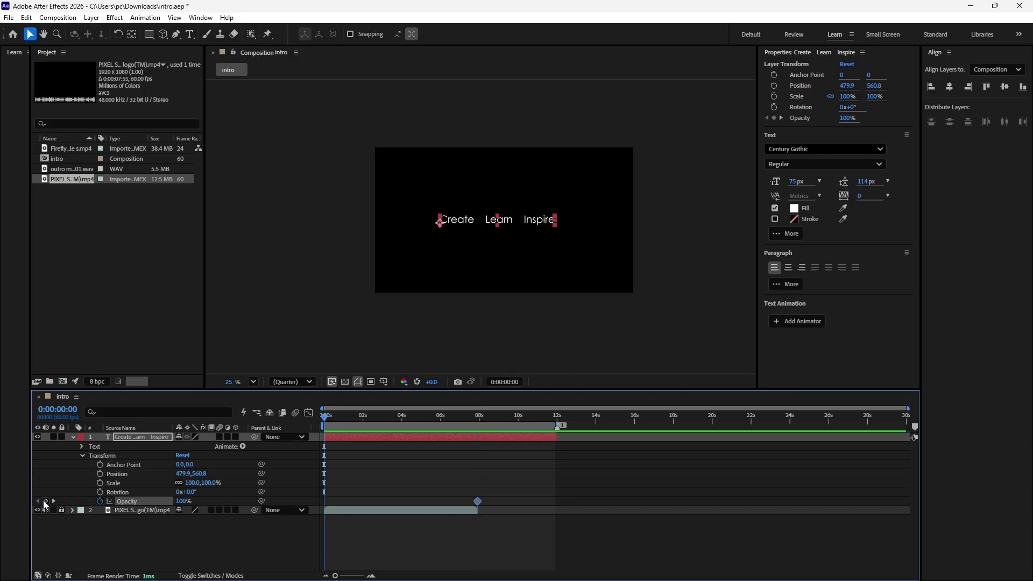
pyautogui.click(46, 502)
pyautogui.click(54, 501)
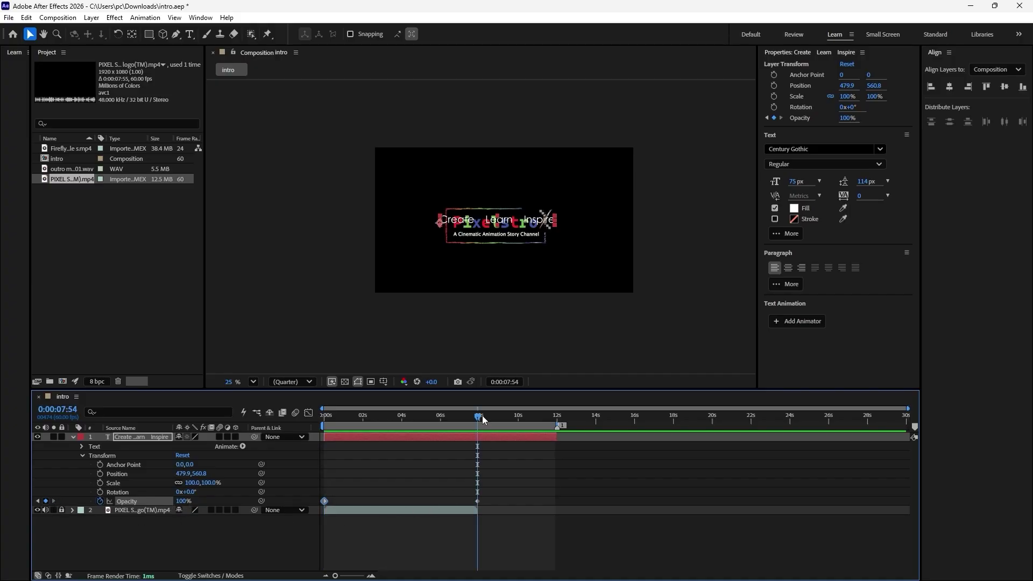
pyautogui.moveTo(480, 418); pyautogui.dragTo(492, 421)
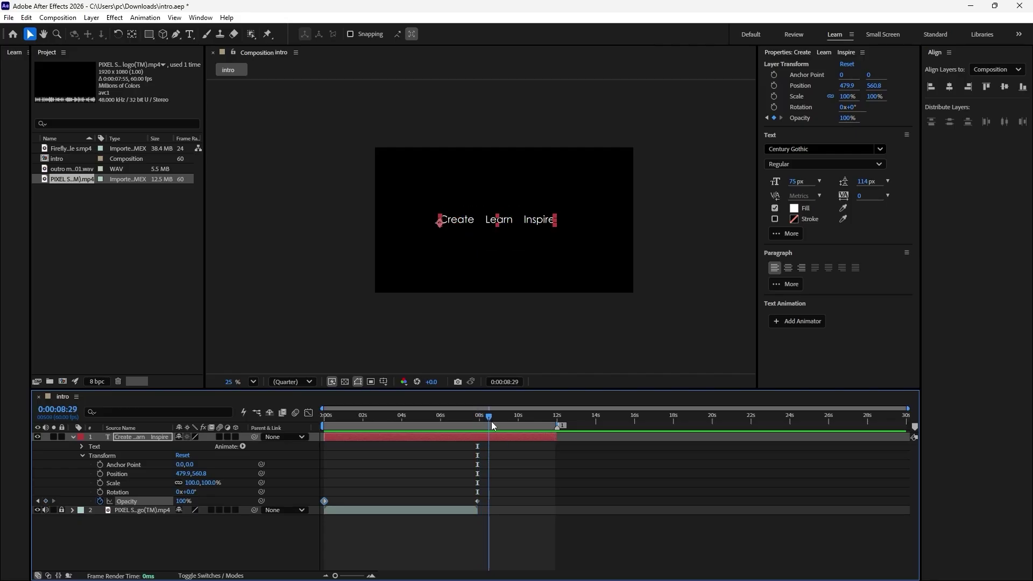
pyautogui.click(46, 501)
# - Add 100% Scale keyframes to the tagline at 0:00:00:00, 0:00:07:54 and 0:00:08:29, matching the Opacity keyframe times
pyautogui.click(37, 501)
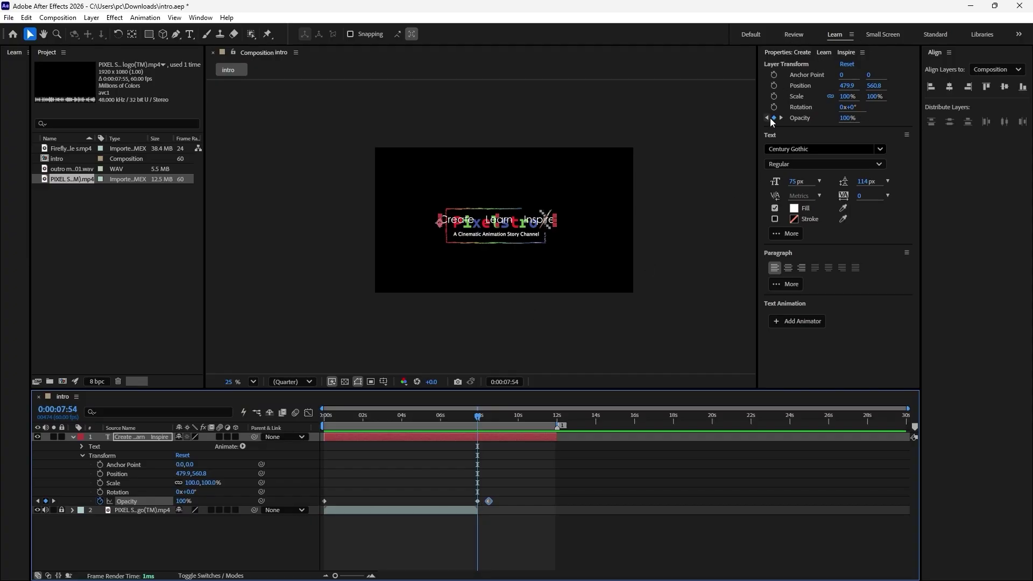
pyautogui.click(848, 123)
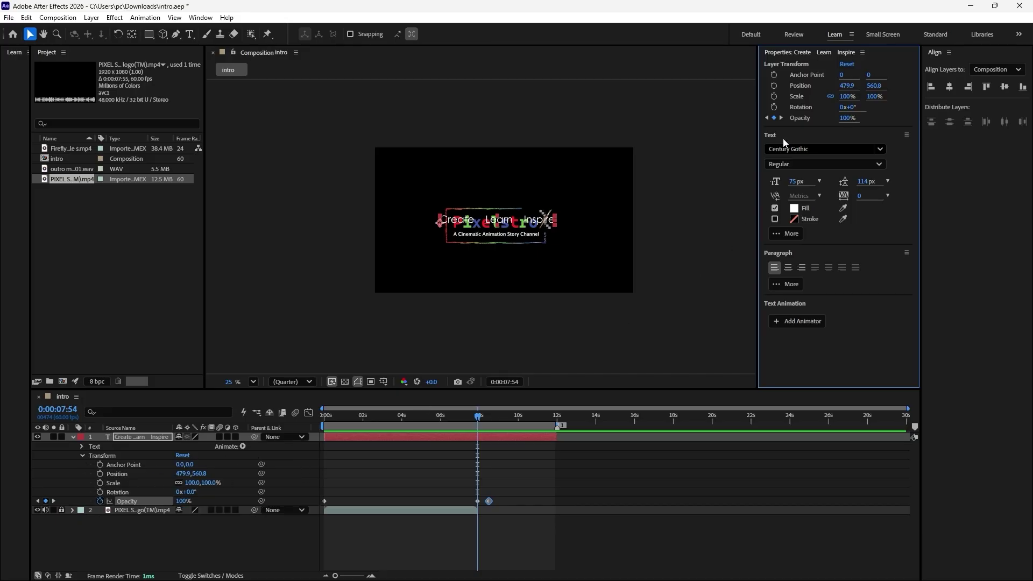
pyautogui.click(767, 118)
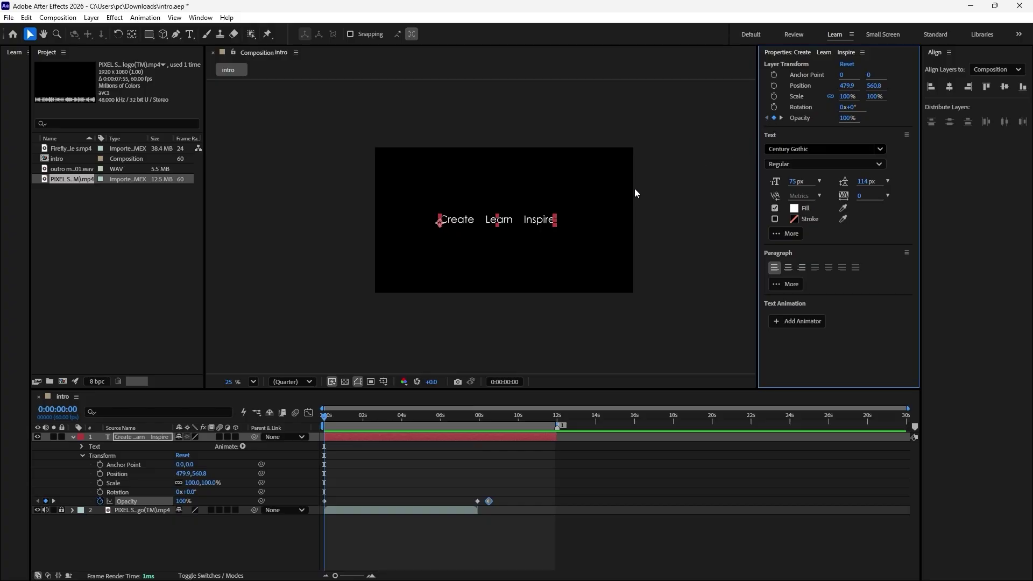
pyautogui.click(100, 483)
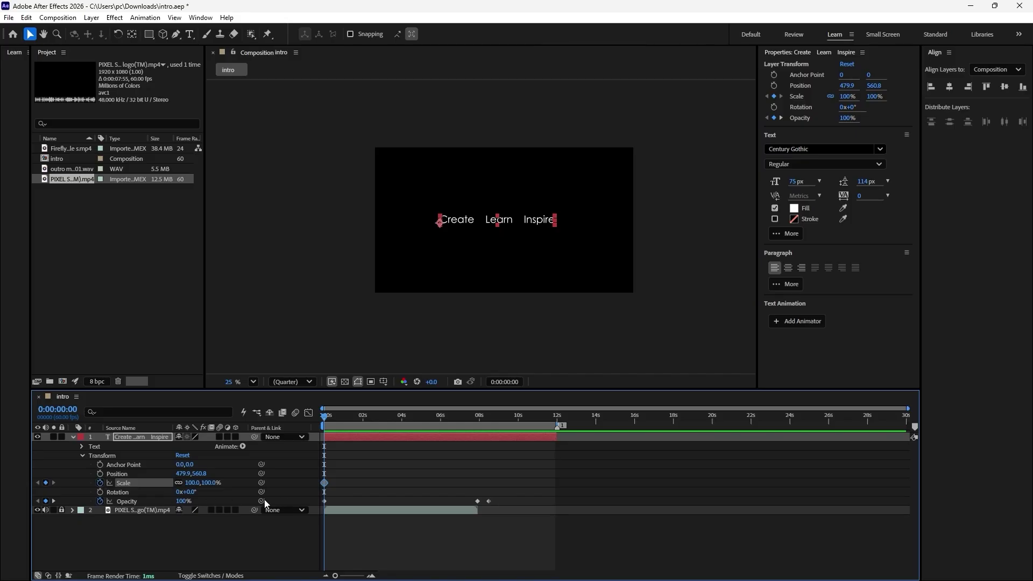
pyautogui.click(54, 502)
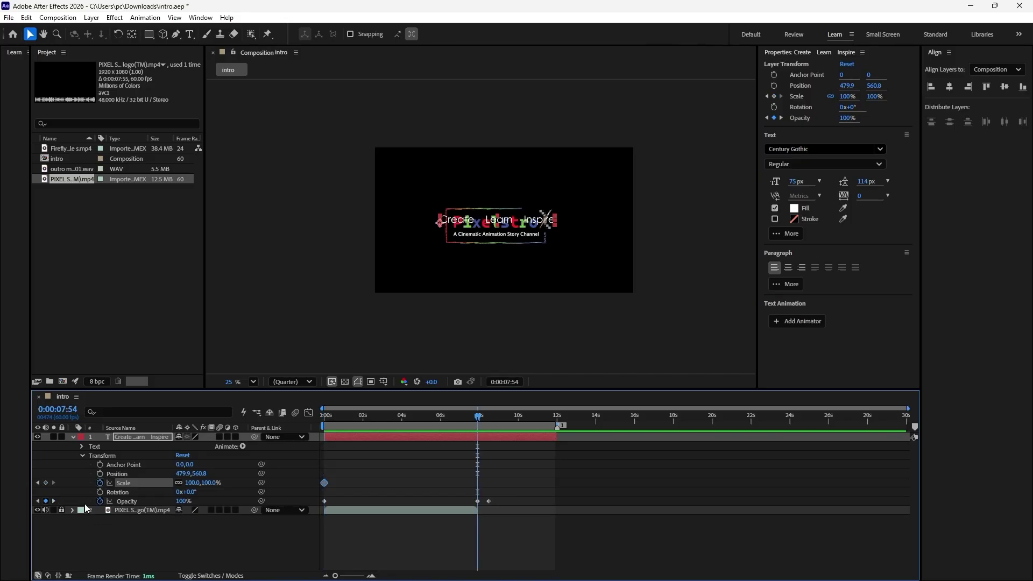
pyautogui.click(46, 482)
pyautogui.click(54, 501)
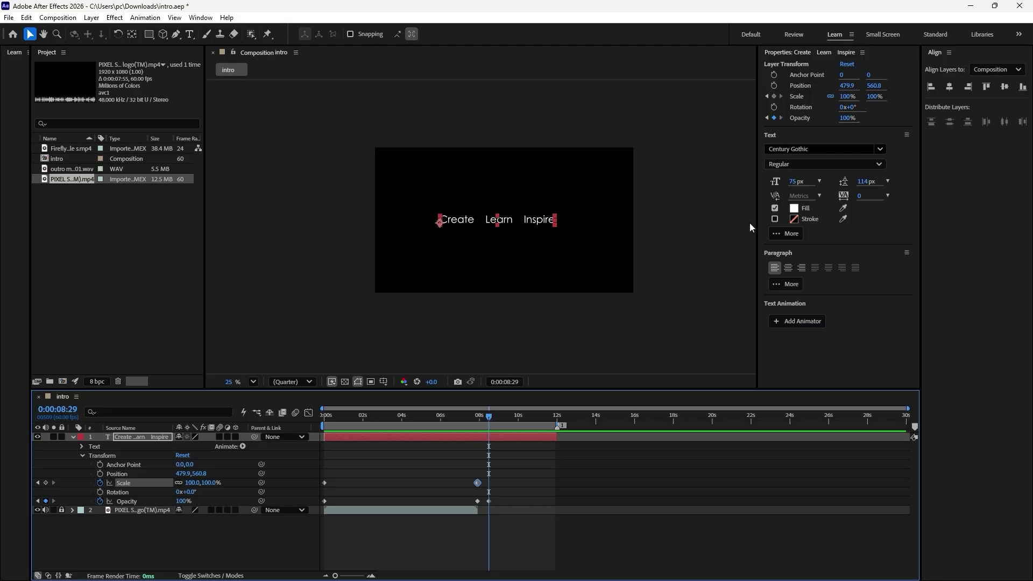
pyautogui.click(774, 96)
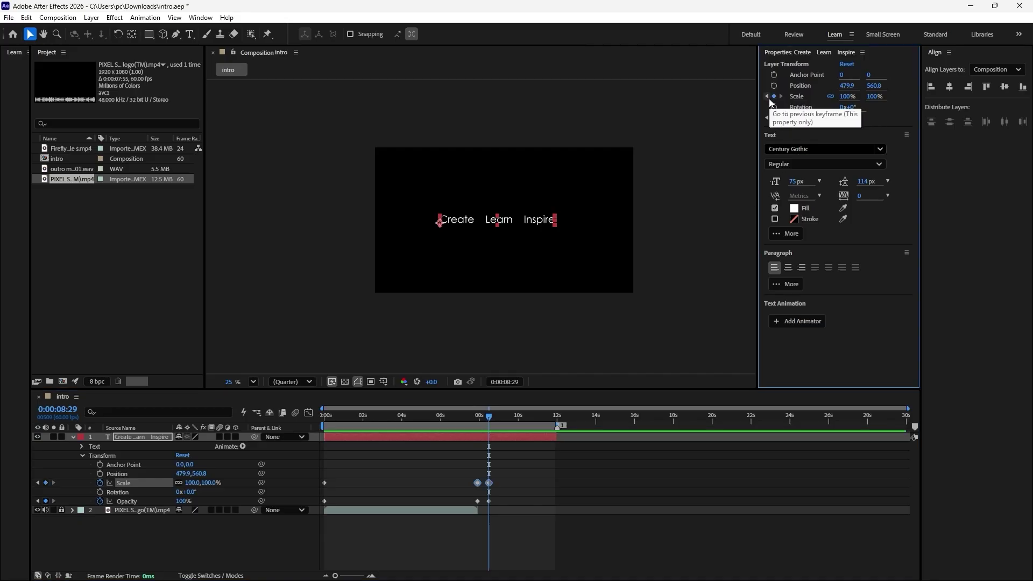
# - Set the tagline's Opacity to 0% at the 0:00:00:00 and 0:00:07:54 keyframes
pyautogui.click(770, 101)
pyautogui.click(770, 101)
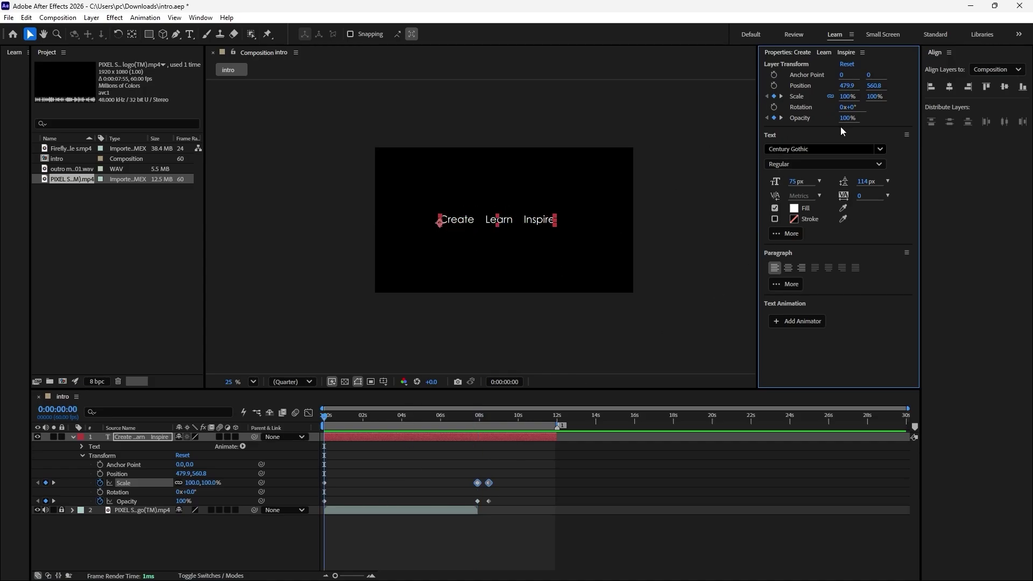
pyautogui.moveTo(847, 122); pyautogui.dragTo(657, 146)
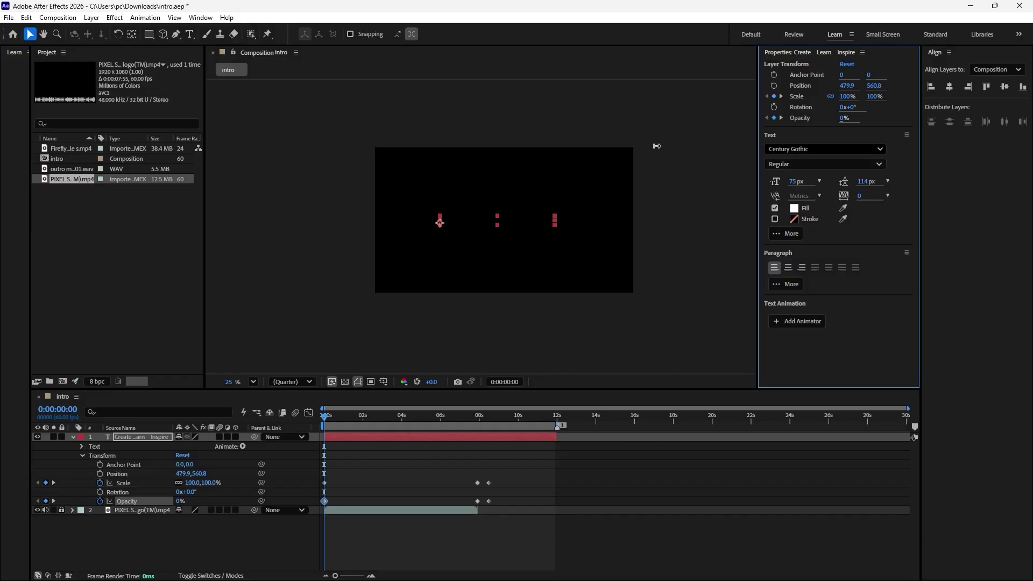
pyautogui.moveTo(325, 423); pyautogui.dragTo(461, 447)
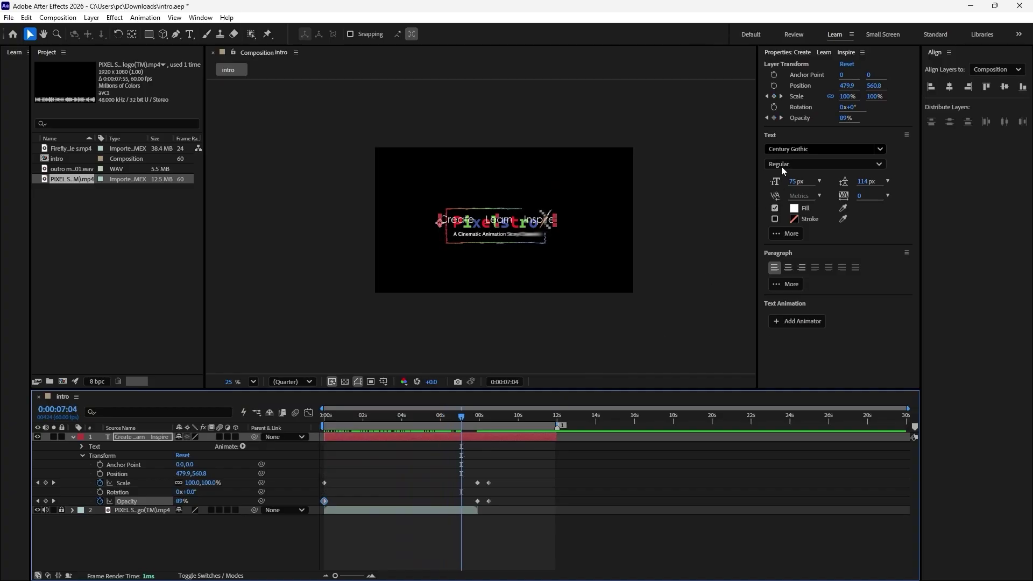
pyautogui.click(782, 118)
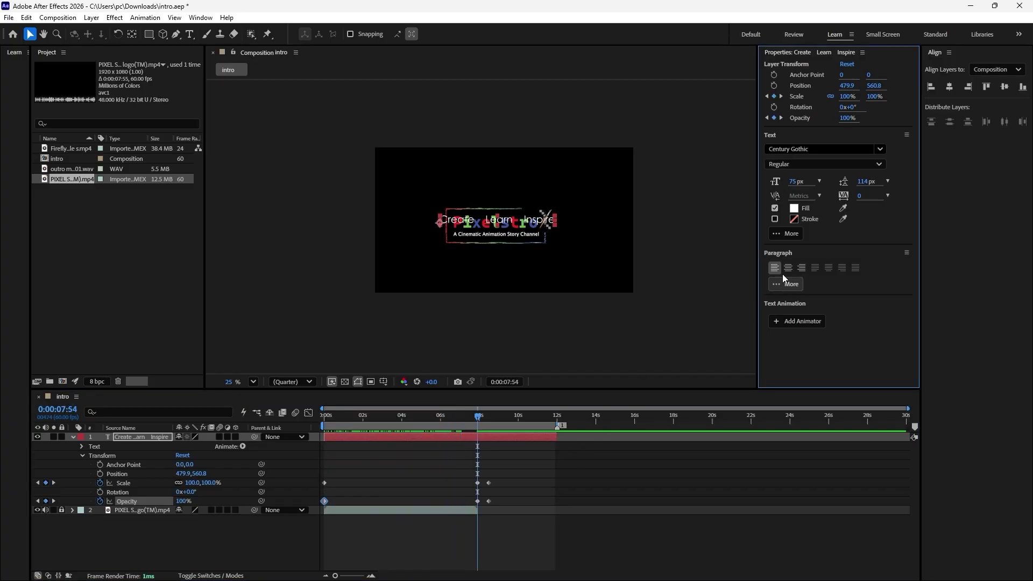
pyautogui.moveTo(848, 118); pyautogui.dragTo(666, 120)
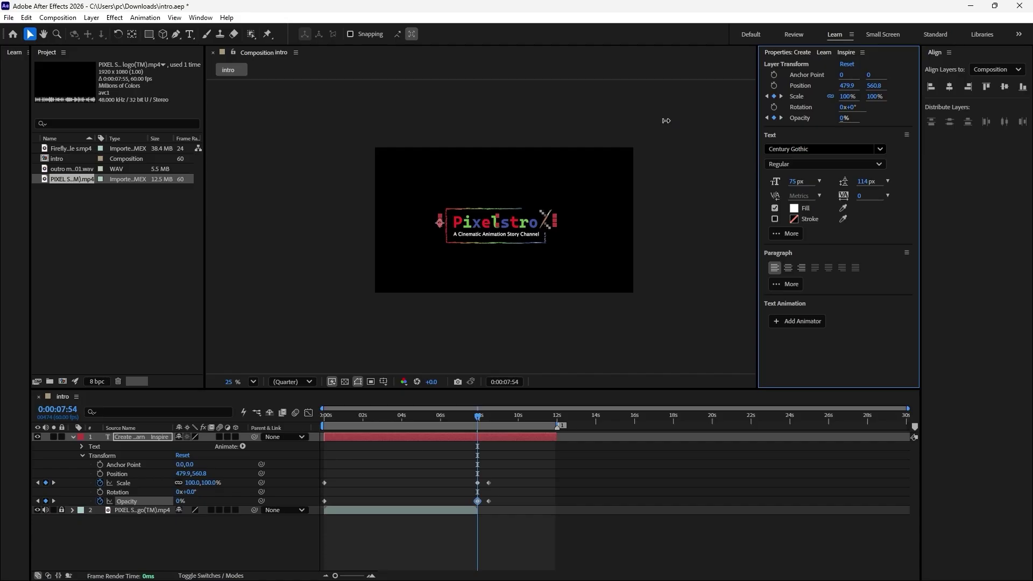
# - Play back the end of the logo animation to check the timing of the tagline's fade-in
pyautogui.click(480, 416)
pyautogui.moveTo(480, 416); pyautogui.dragTo(466, 431)
pyautogui.press('space')
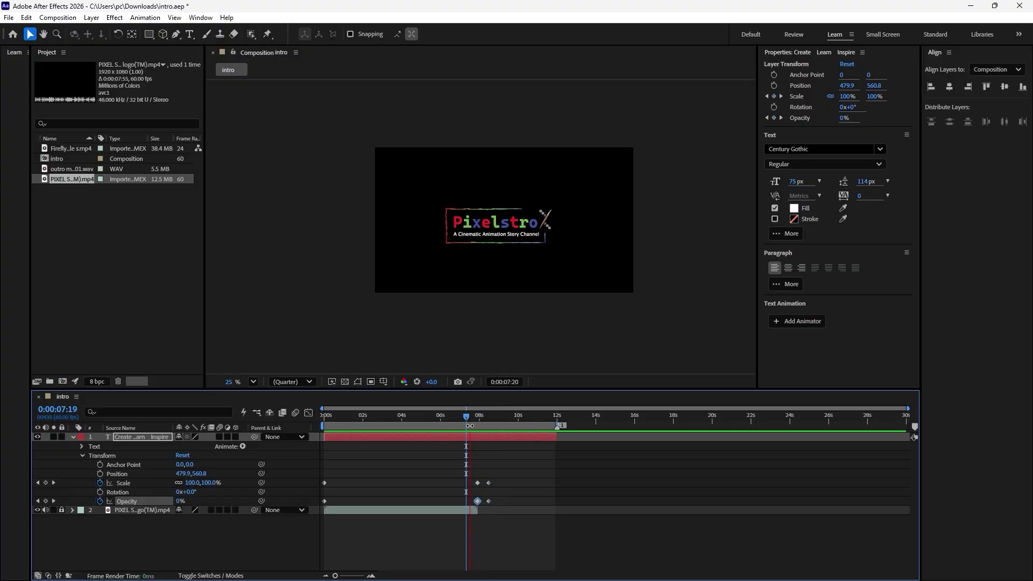
pyautogui.press('space')
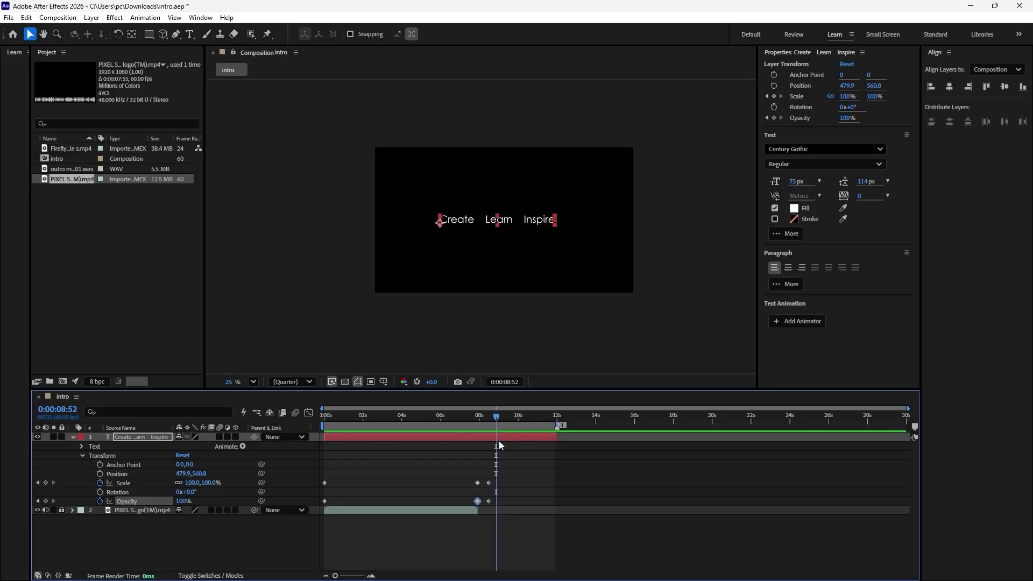
pyautogui.moveTo(495, 420); pyautogui.dragTo(441, 441)
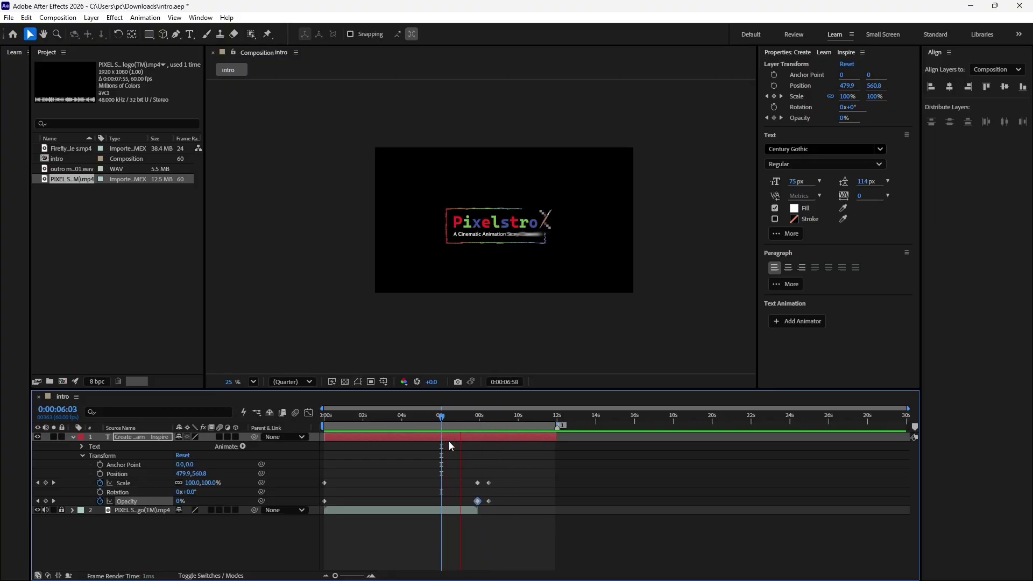
pyautogui.press('space')
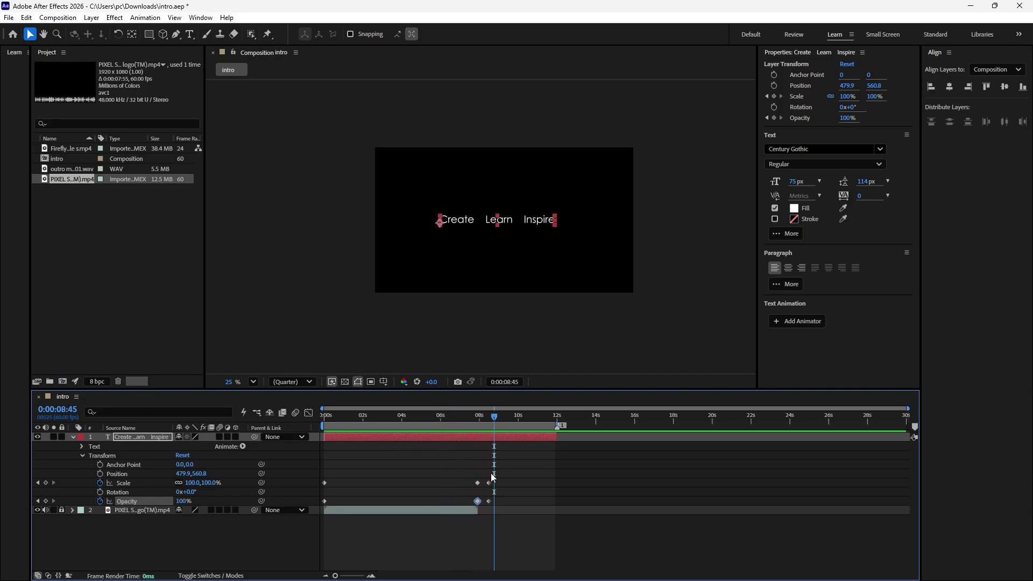
# - Move the tagline's last Scale and Opacity keyframes to just past 0:00:08:45 and preview the slower fade-in
pyautogui.moveTo(501, 478)
pyautogui.mouseDown()
pyautogui.moveTo(484, 512)
pyautogui.moveTo(495, 483)
pyautogui.mouseUp()
pyautogui.click(495, 481)
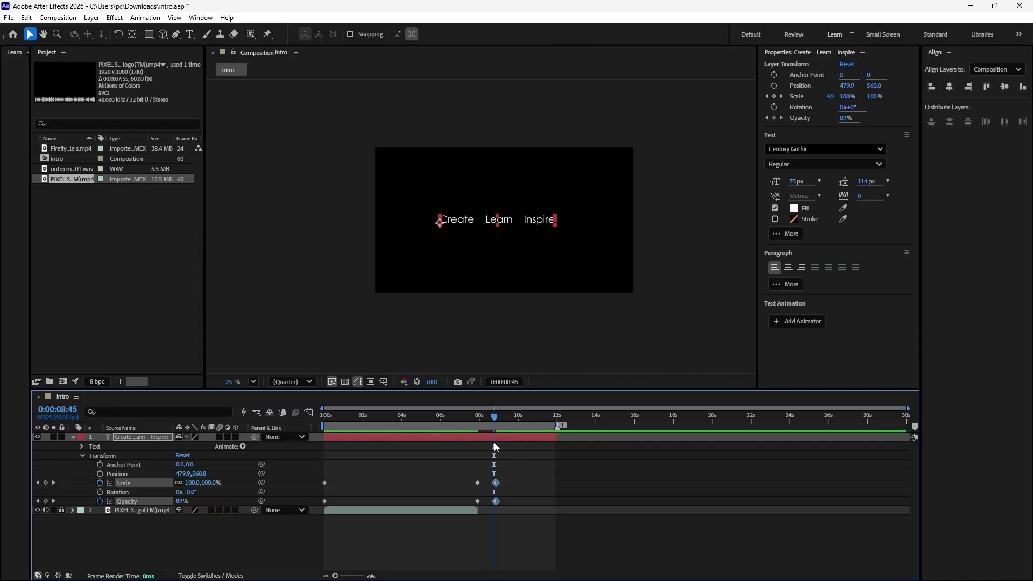
pyautogui.moveTo(498, 417); pyautogui.dragTo(458, 434)
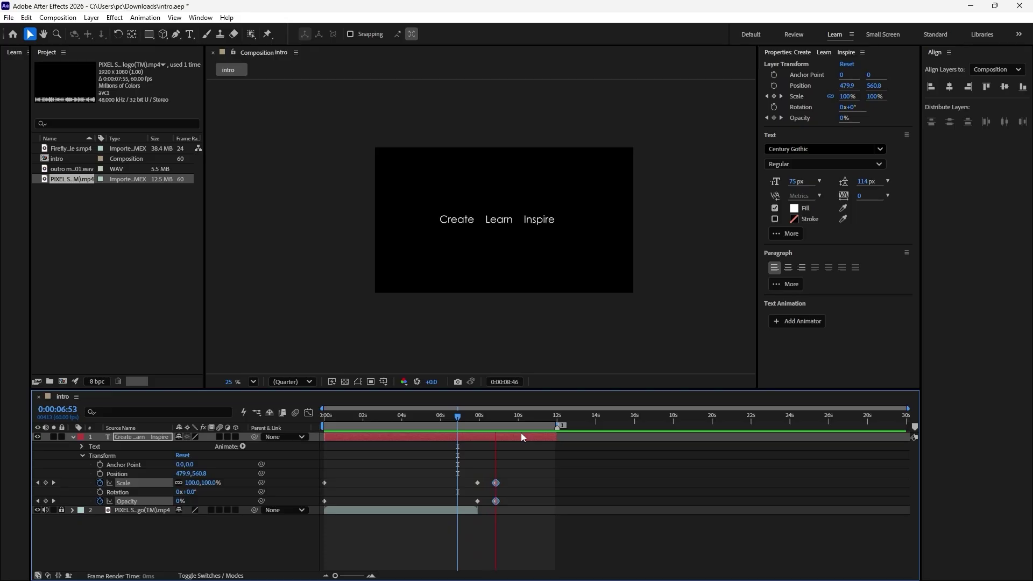
pyautogui.press('space')
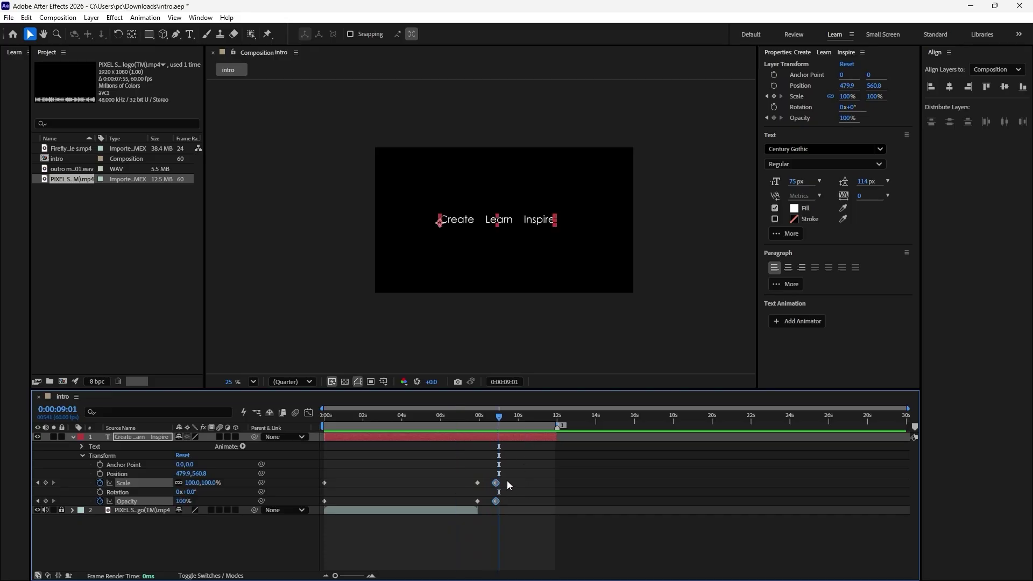
# - Add Scale and Opacity keyframes to the tagline at 0:00:09:49
pyautogui.moveTo(503, 476); pyautogui.dragTo(486, 518)
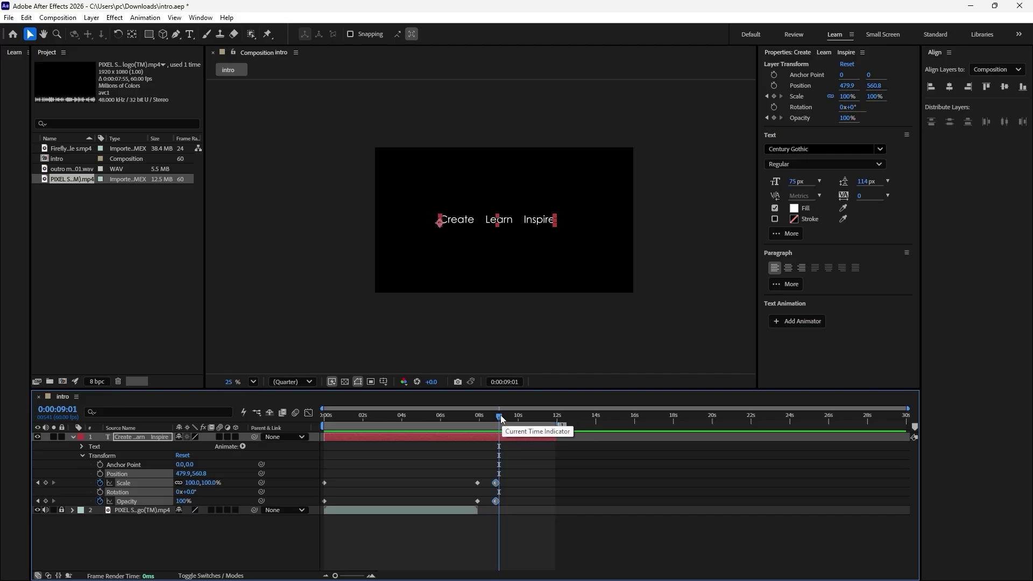
pyautogui.moveTo(499, 420); pyautogui.dragTo(516, 454)
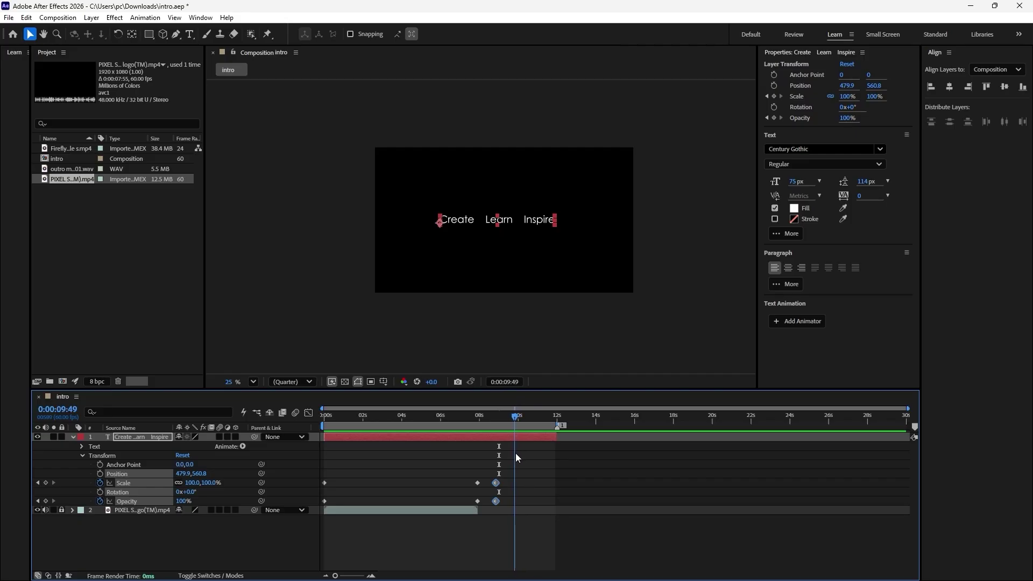
pyautogui.click(775, 96)
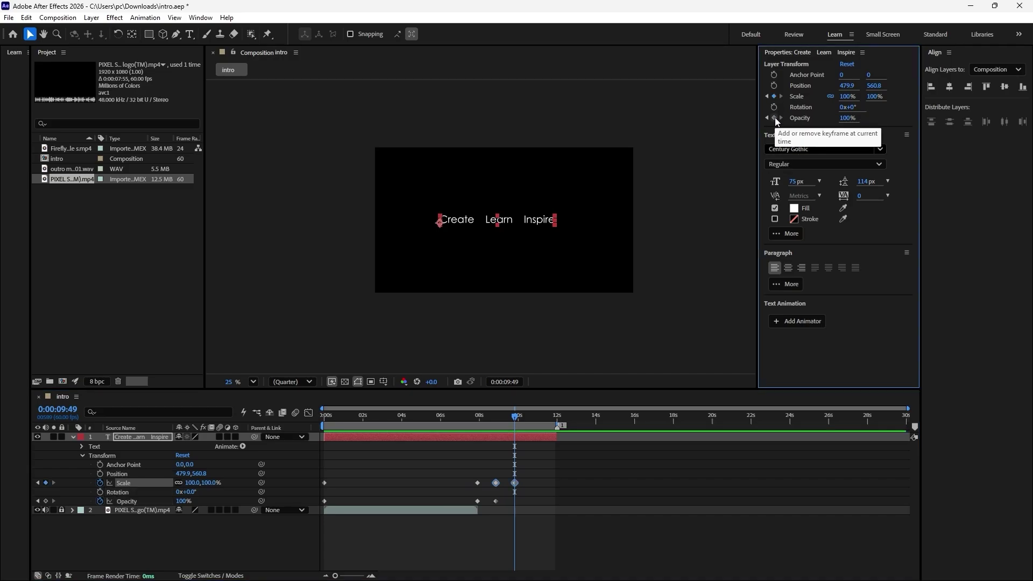
pyautogui.click(775, 117)
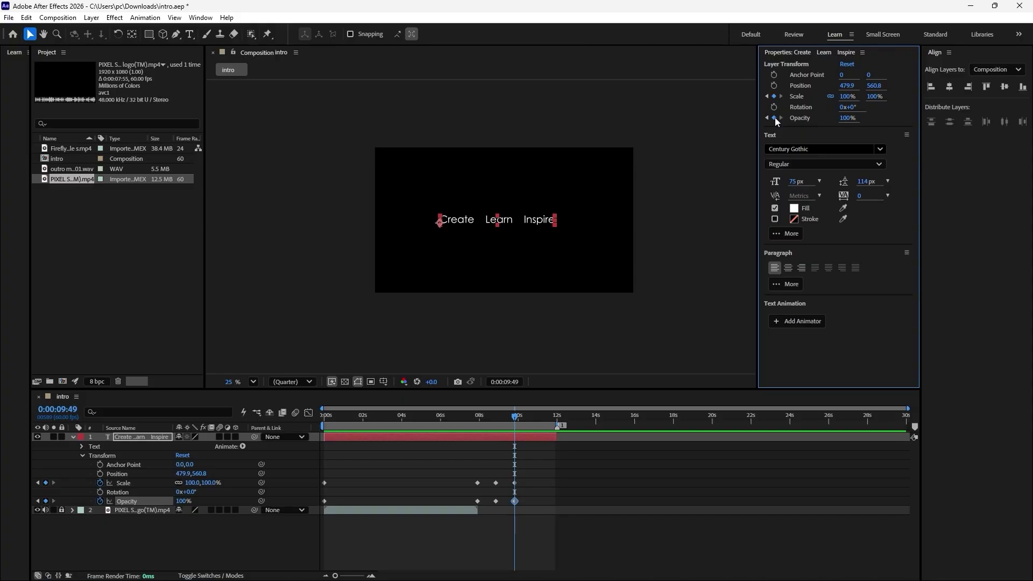
# - Try setting the tagline's Scale to 120% at 0:00:09:49 and scrub through the scaling
pyautogui.click(846, 101)
pyautogui.write('12')
pyautogui.press('Return')
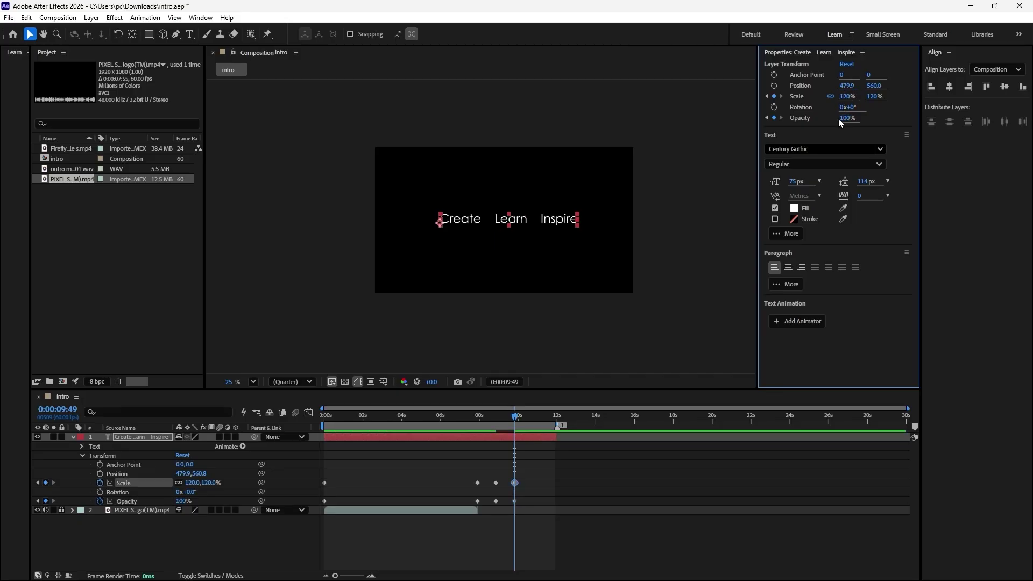
pyautogui.click(700, 226)
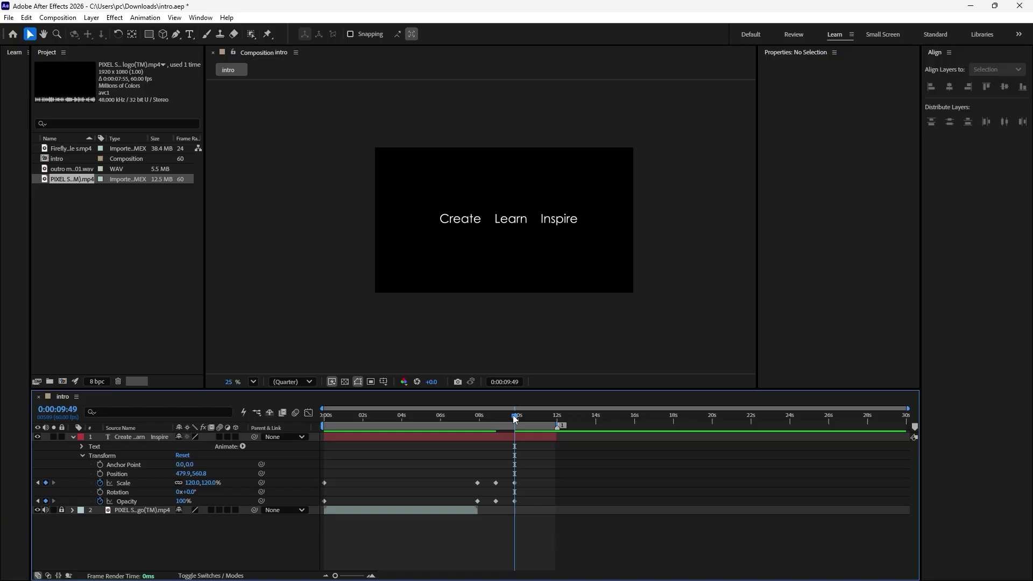
pyautogui.moveTo(515, 420); pyautogui.dragTo(504, 461)
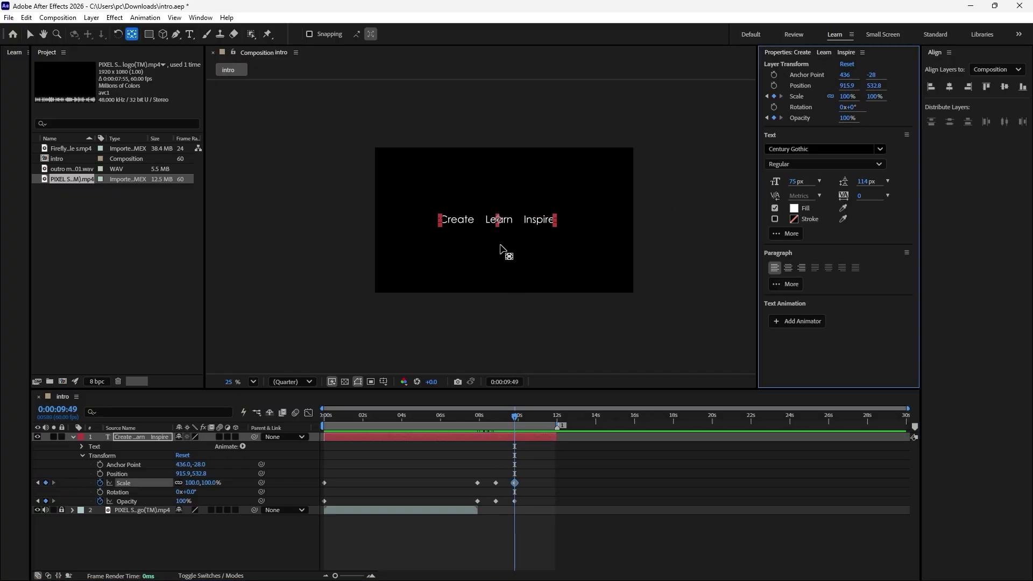
# - Set the tagline's Scale to 120% at the 0:00:09:49 keyframe, scaling about its centred anchor point
pyautogui.click(848, 97)
pyautogui.write('120')
pyautogui.press('Return')
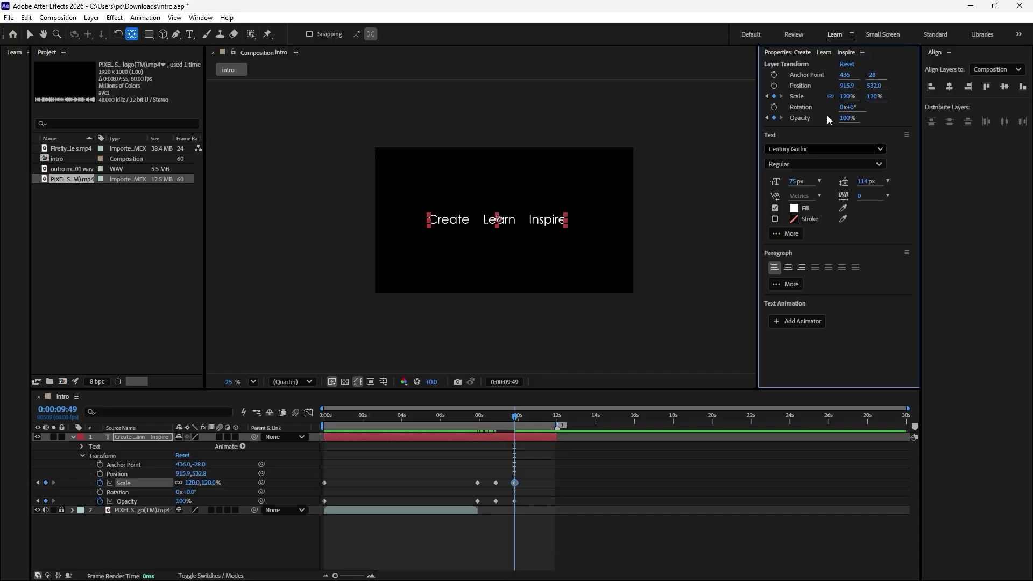
pyautogui.click(672, 248)
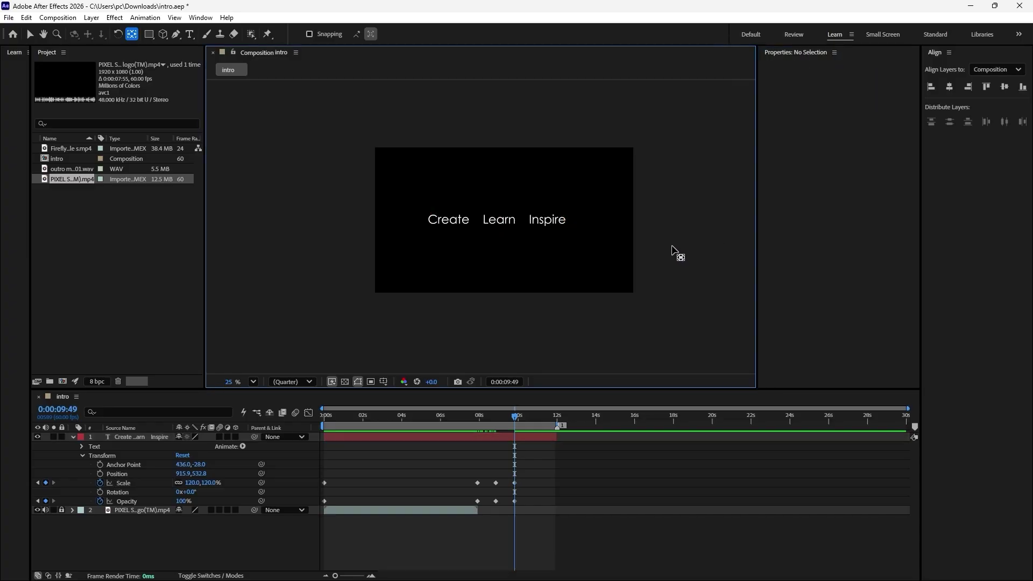
# - Play back the intro from 0:00:05:21 to check the tagline's fade-in and growth
pyautogui.click(28, 34)
pyautogui.moveTo(515, 418); pyautogui.dragTo(429, 429)
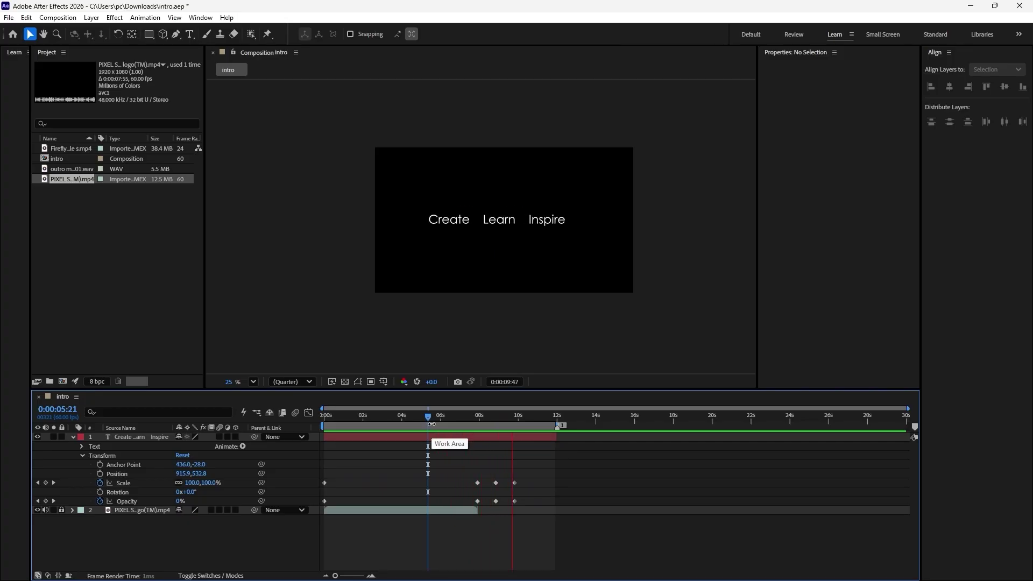
pyautogui.press('space')
pyautogui.moveTo(529, 418); pyautogui.dragTo(513, 459)
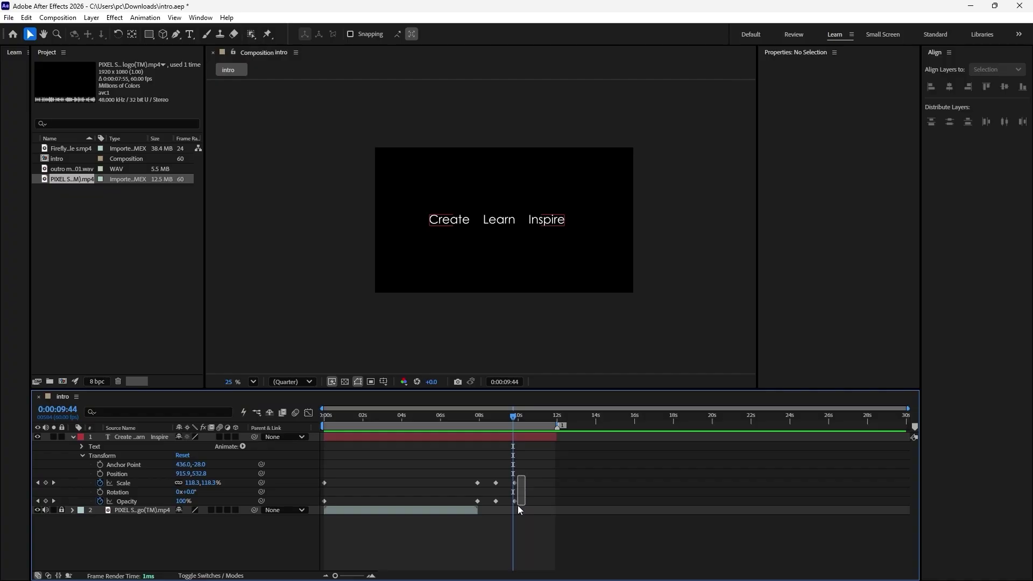
# - Shift the tagline's last two Scale and Opacity keyframe pairs to about 0:00:08:30 and 0:00:09:50, previewing the timing
pyautogui.moveTo(519, 506); pyautogui.dragTo(522, 486)
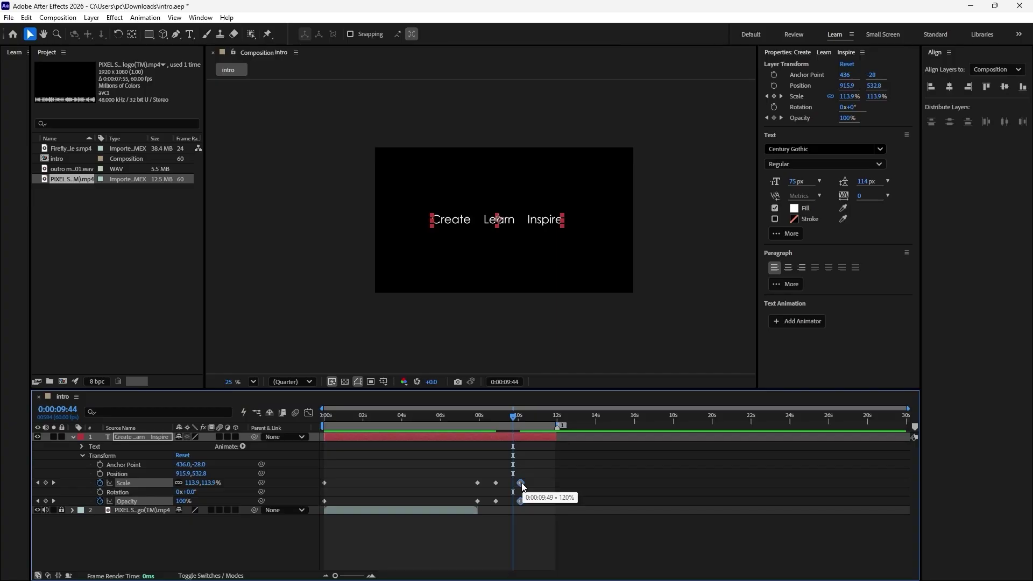
pyautogui.moveTo(522, 487); pyautogui.dragTo(489, 483)
pyautogui.moveTo(514, 415); pyautogui.dragTo(461, 443)
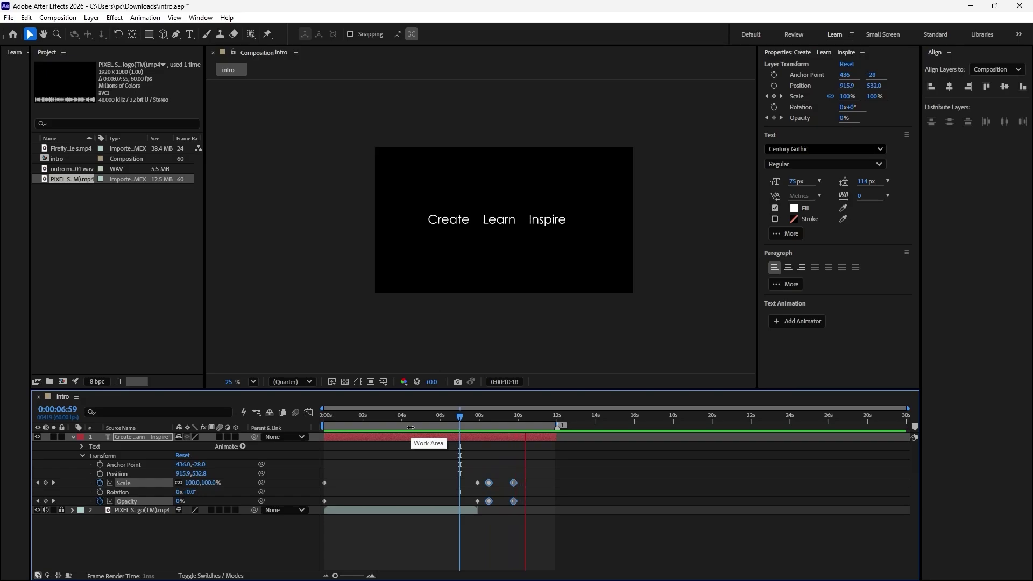
pyautogui.press('space')
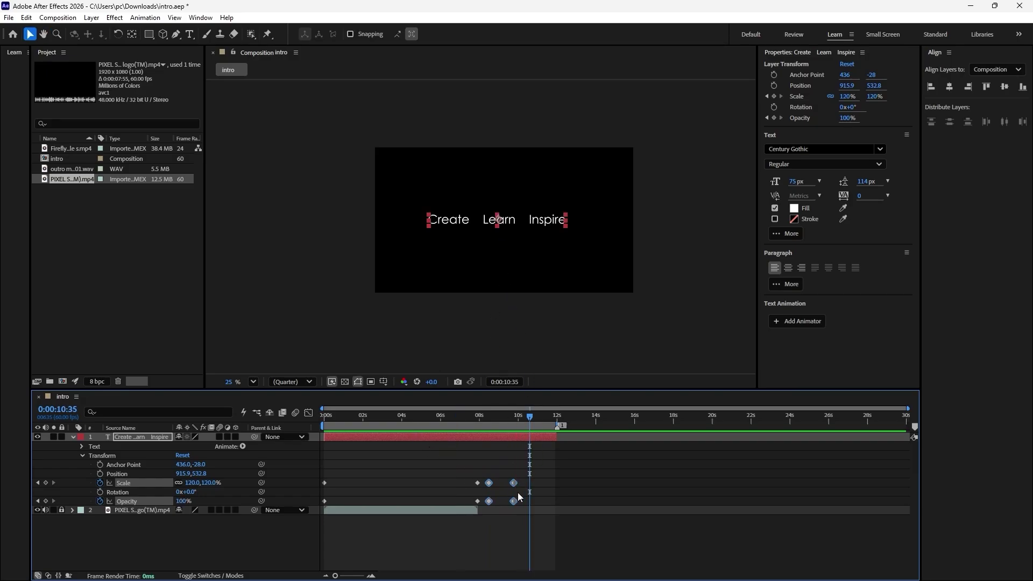
pyautogui.moveTo(521, 477)
pyautogui.mouseDown()
pyautogui.moveTo(515, 510)
pyautogui.moveTo(508, 483)
pyautogui.mouseUp()
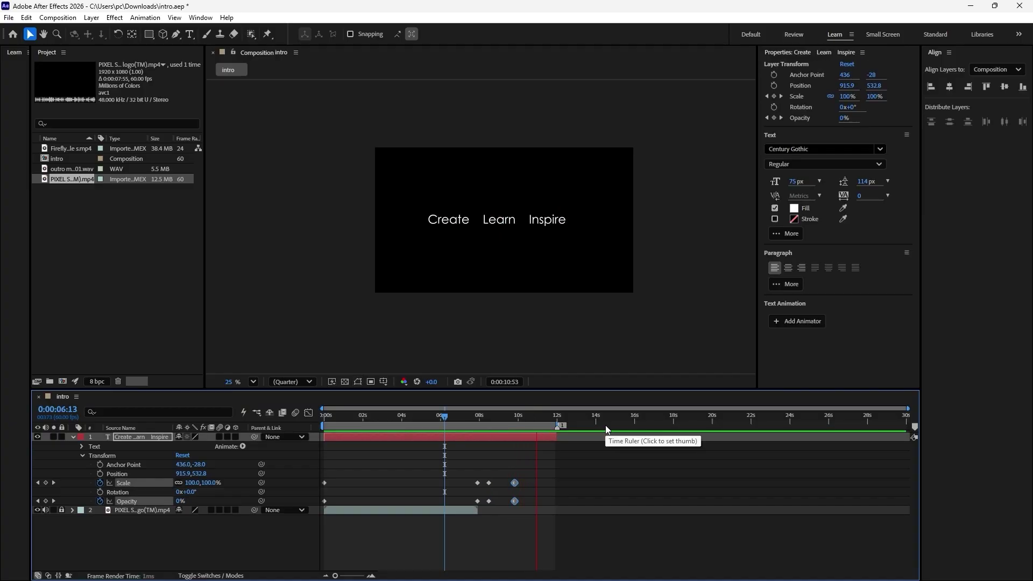
pyautogui.press('space')
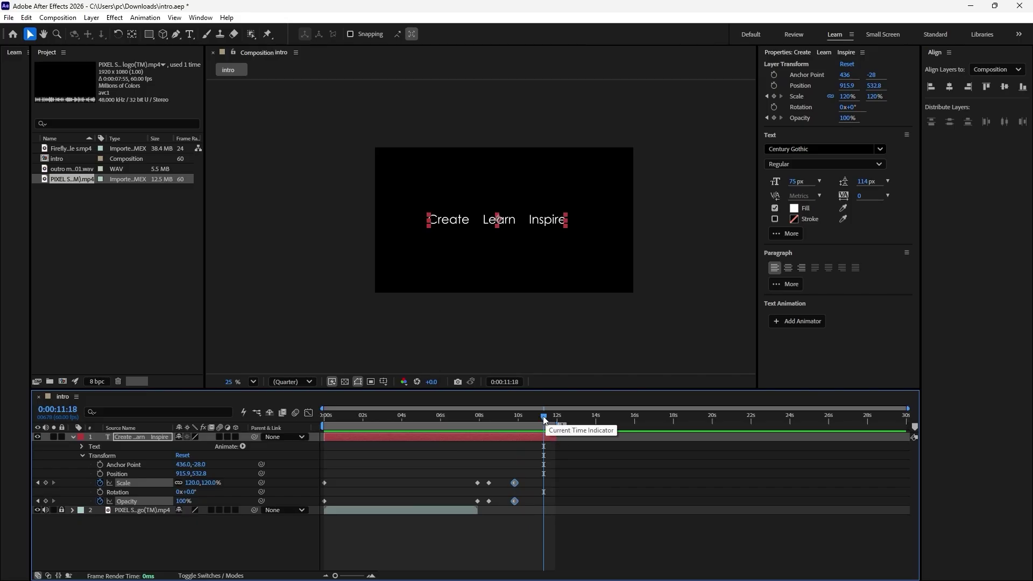
# - Apply Easy Ease to the tagline's last three Scale and Opacity keyframe pairs
pyautogui.moveTo(529, 474); pyautogui.dragTo(475, 510)
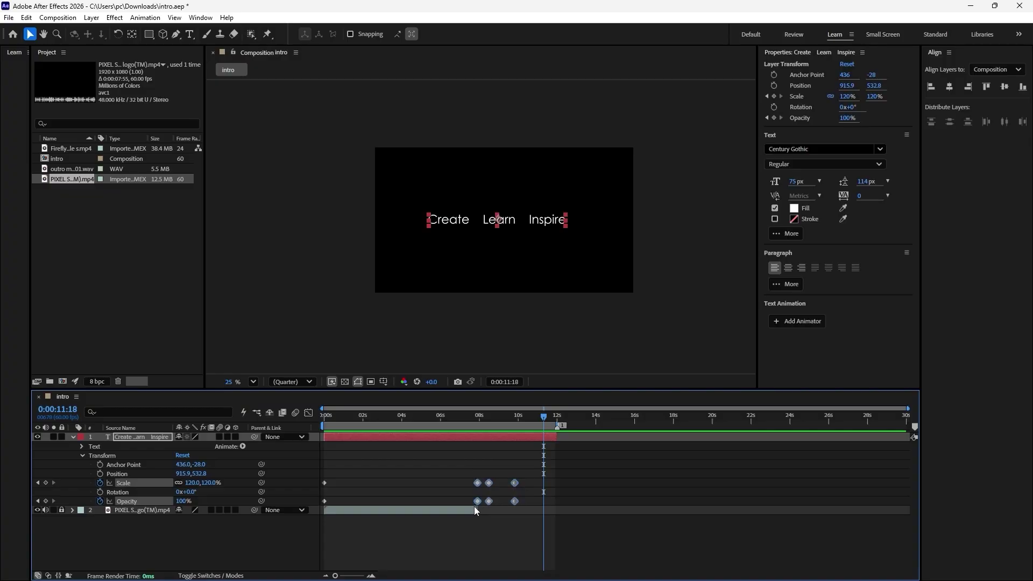
pyautogui.rightClick(514, 485)
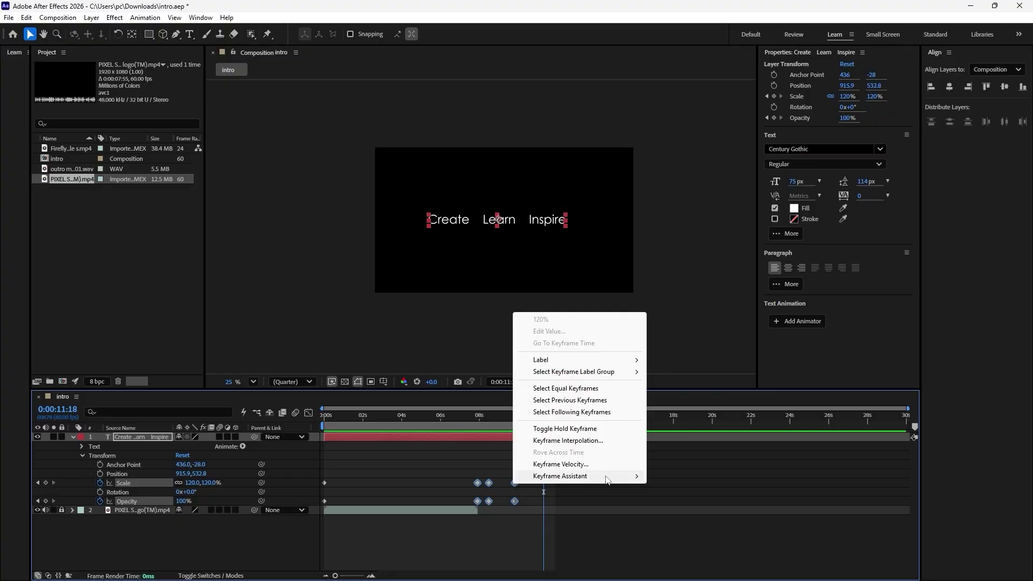
pyautogui.moveTo(612, 477)
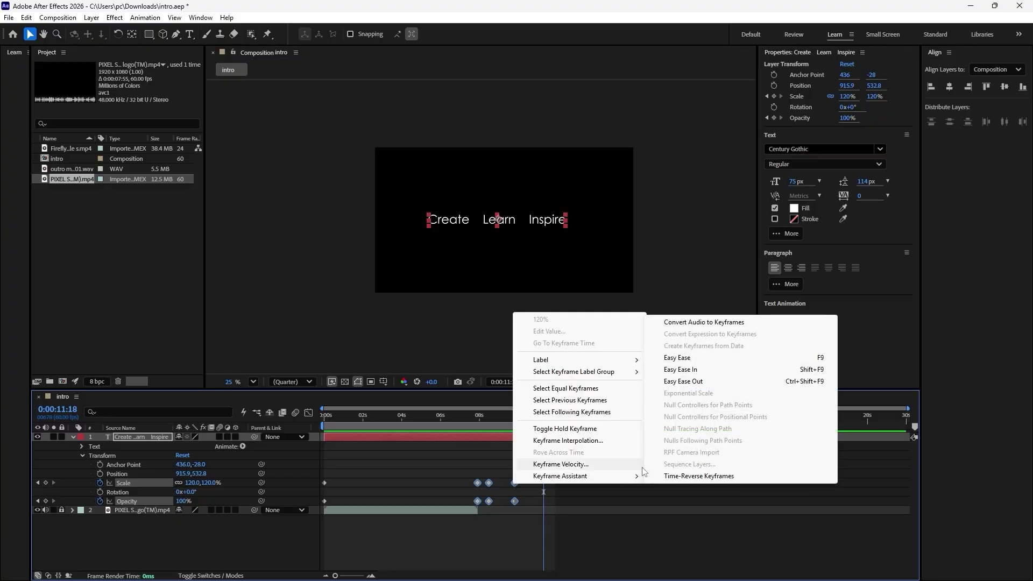
pyautogui.click(704, 359)
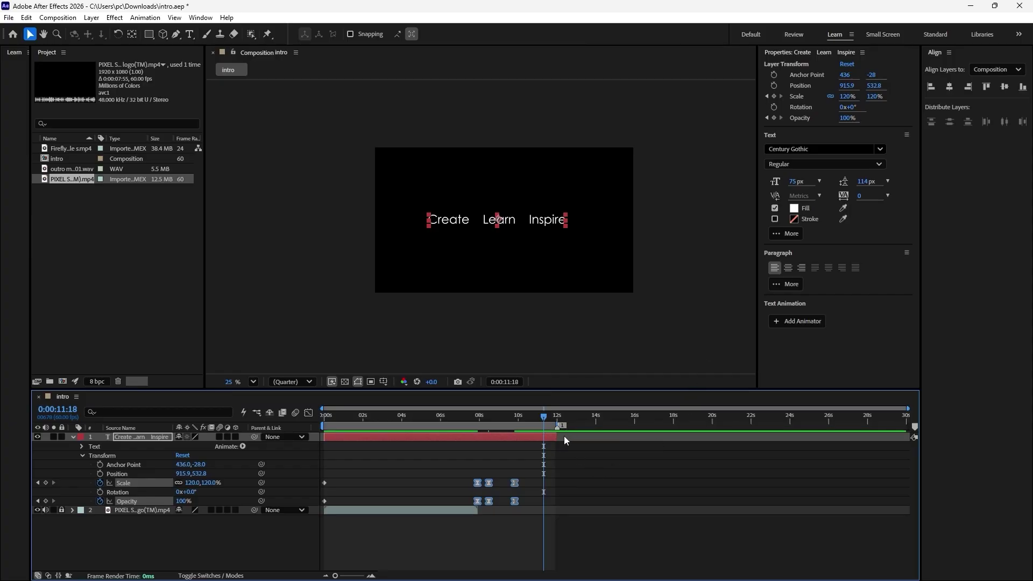
# - Play back the intro from 0:00:00:00 to check the eased tagline animation
pyautogui.press('Home')
pyautogui.click(698, 290)
pyautogui.press('space')
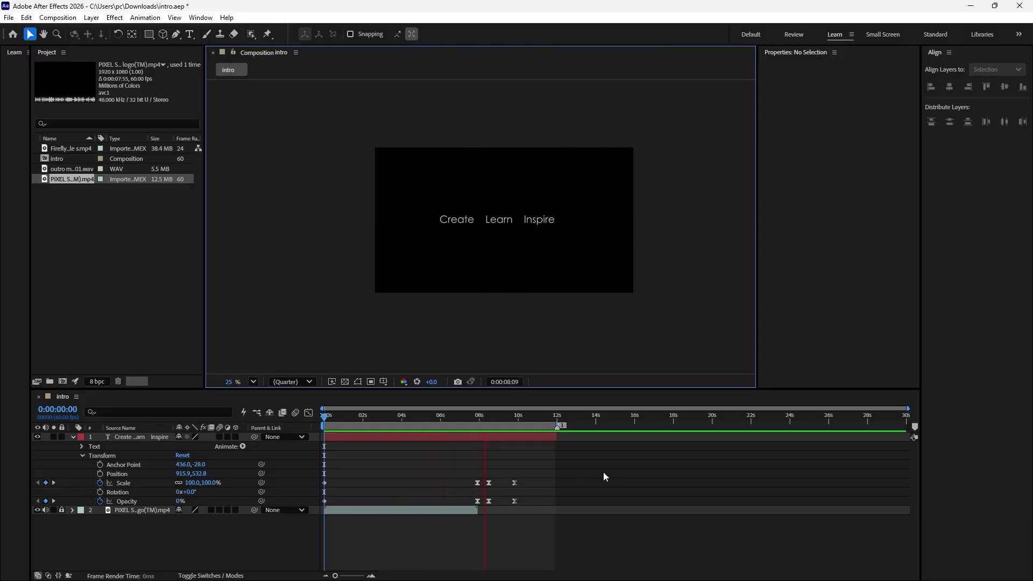
pyautogui.press('space')
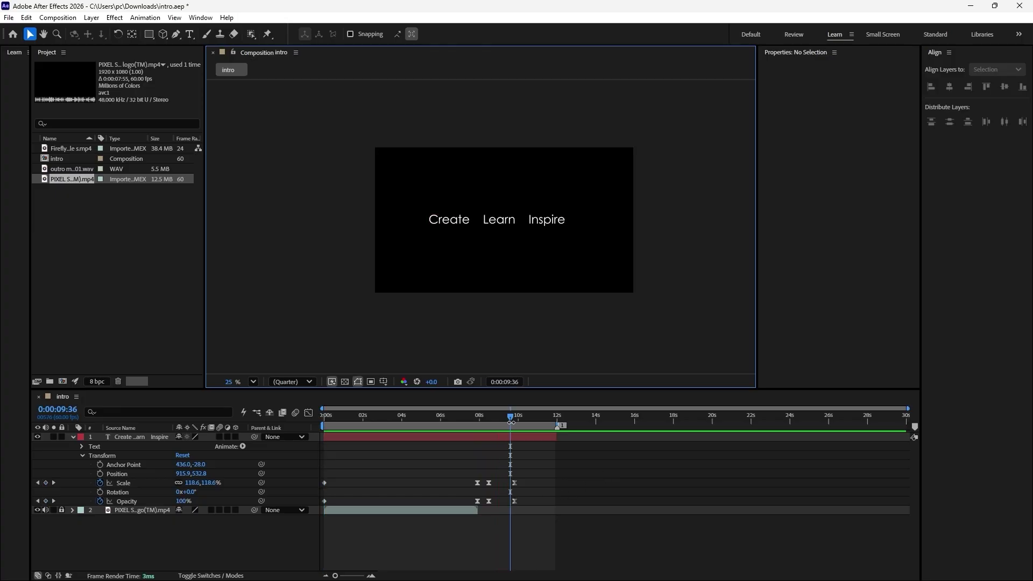
# - Shift the three eased Scale and Opacity keyframe pairs later, putting the last pair at 0:00:10:23, and preview the gap after the logo clip
pyautogui.moveTo(512, 420); pyautogui.dragTo(473, 454)
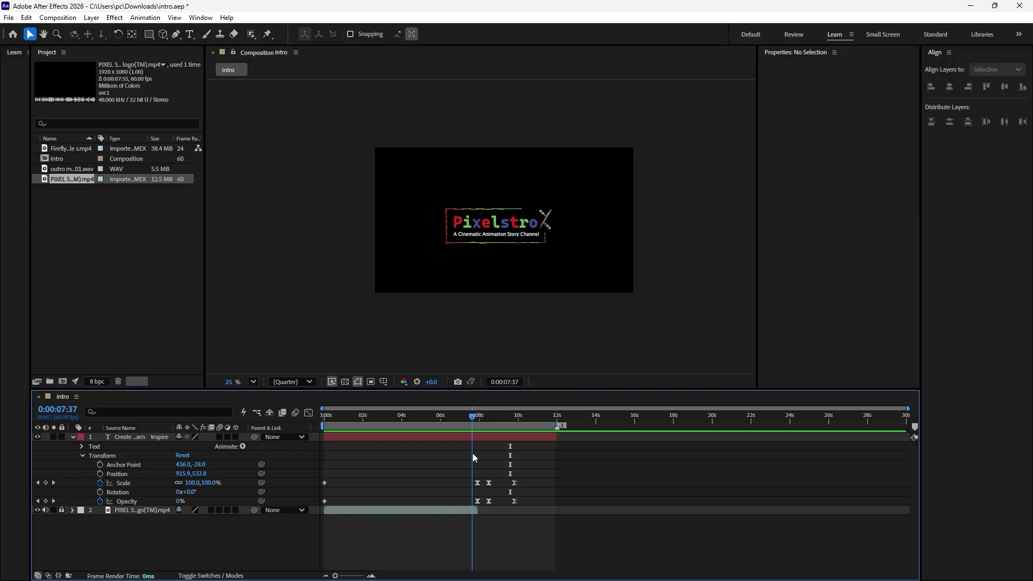
pyautogui.moveTo(527, 475); pyautogui.dragTo(498, 487)
pyautogui.click(469, 422)
pyautogui.moveTo(467, 420); pyautogui.dragTo(458, 422)
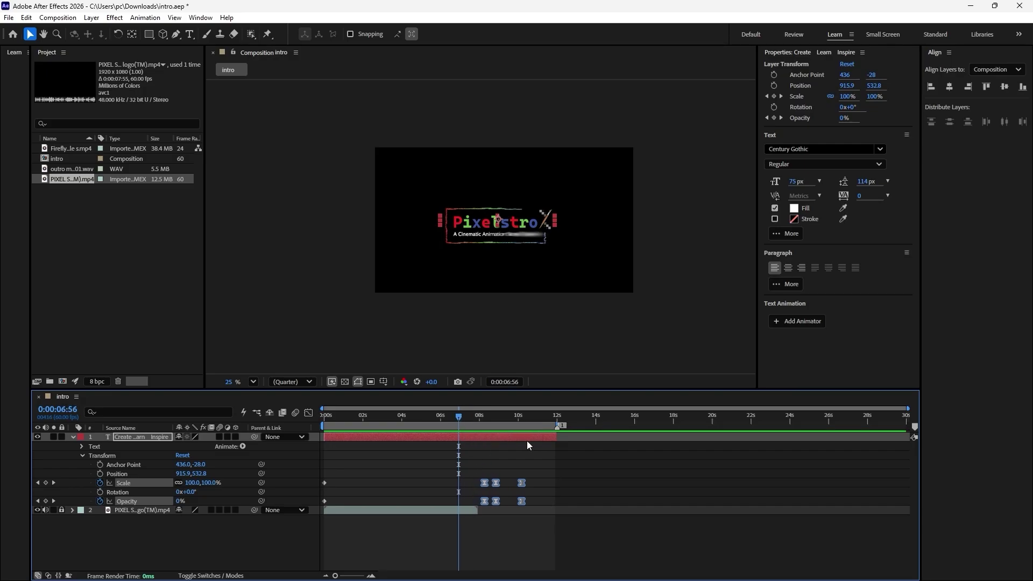
pyautogui.press('space')
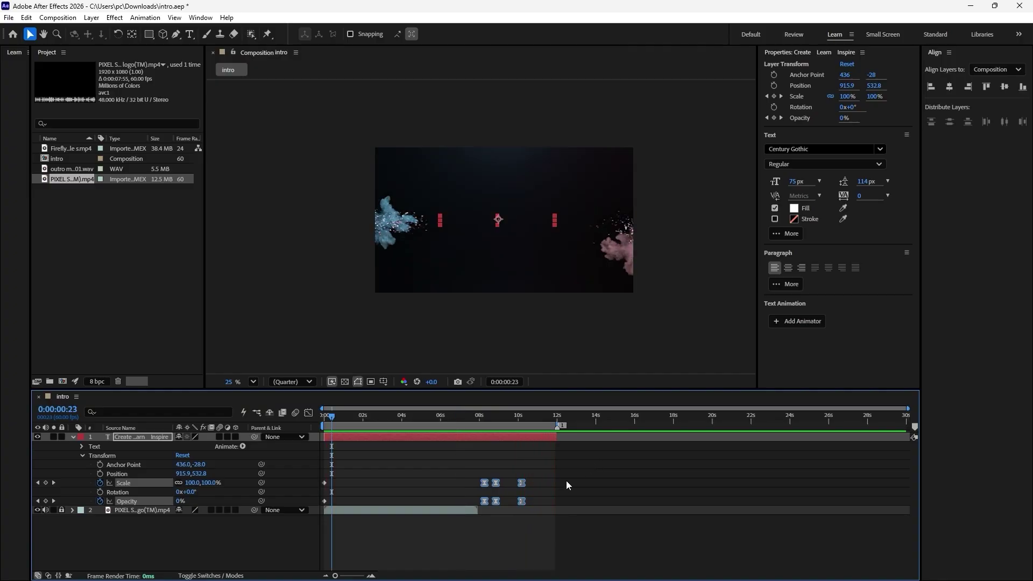
pyautogui.moveTo(522, 483); pyautogui.dragTo(526, 483)
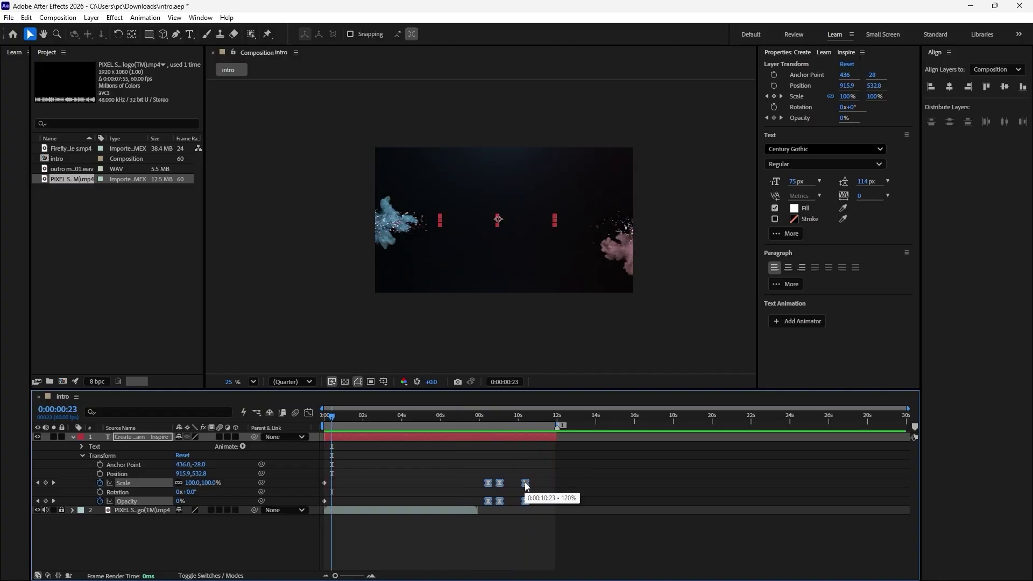
pyautogui.moveTo(335, 417); pyautogui.dragTo(479, 462)
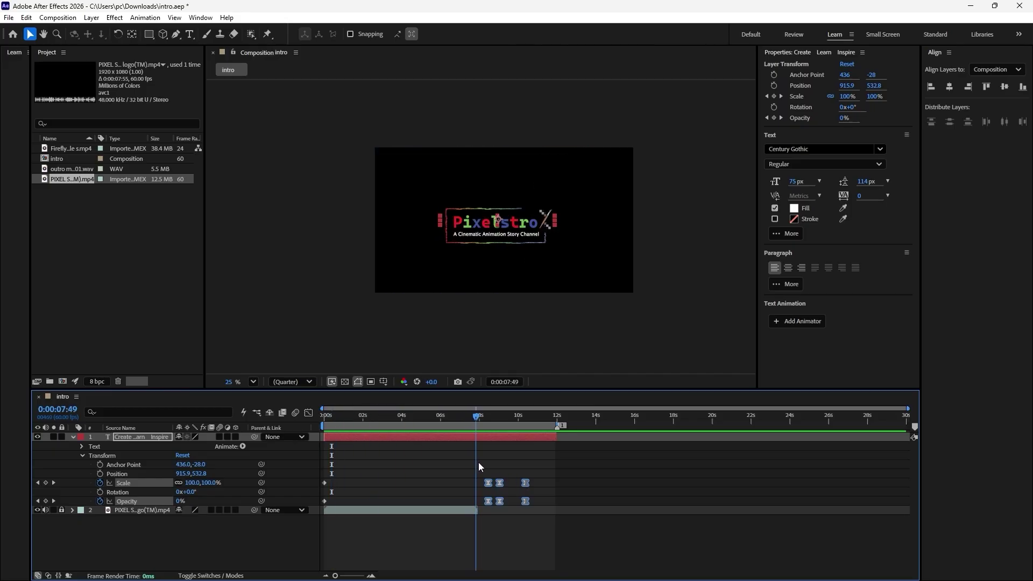
pyautogui.click(475, 510)
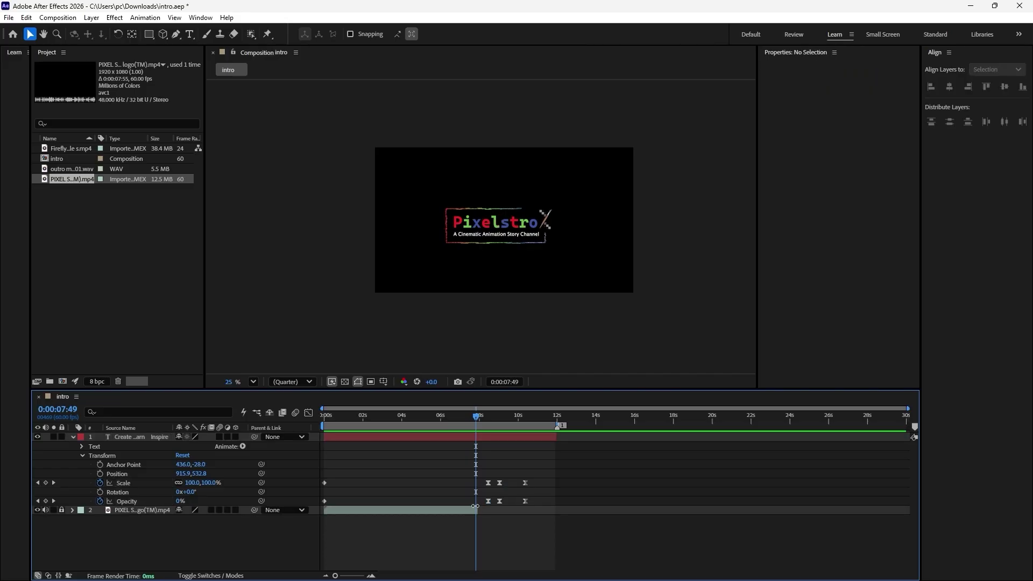
# - Play back the full intro from 0:00:00:00 and save the project
pyautogui.press('space')
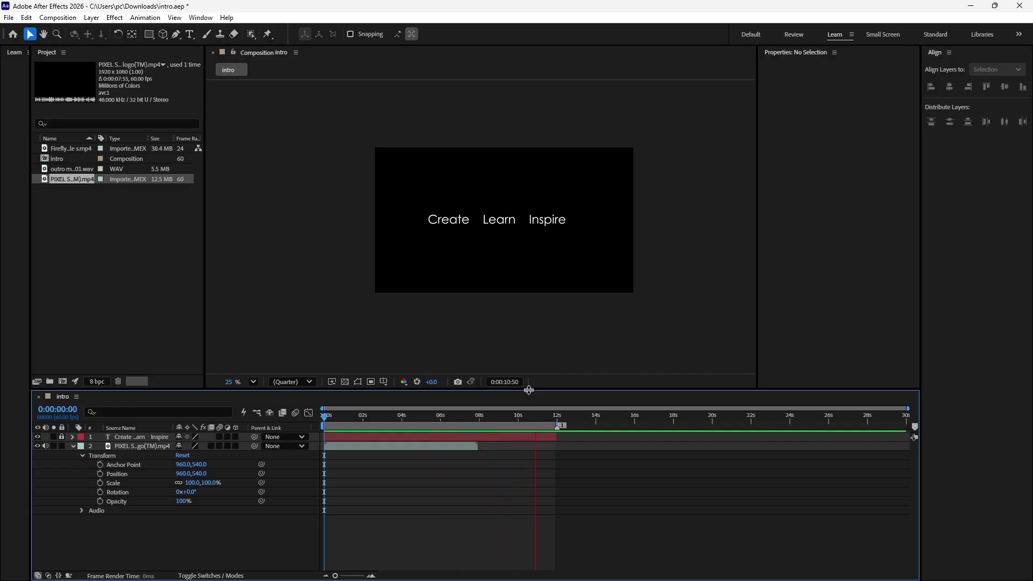
pyautogui.press('space')
pyautogui.hotkey('ctrl', 's')
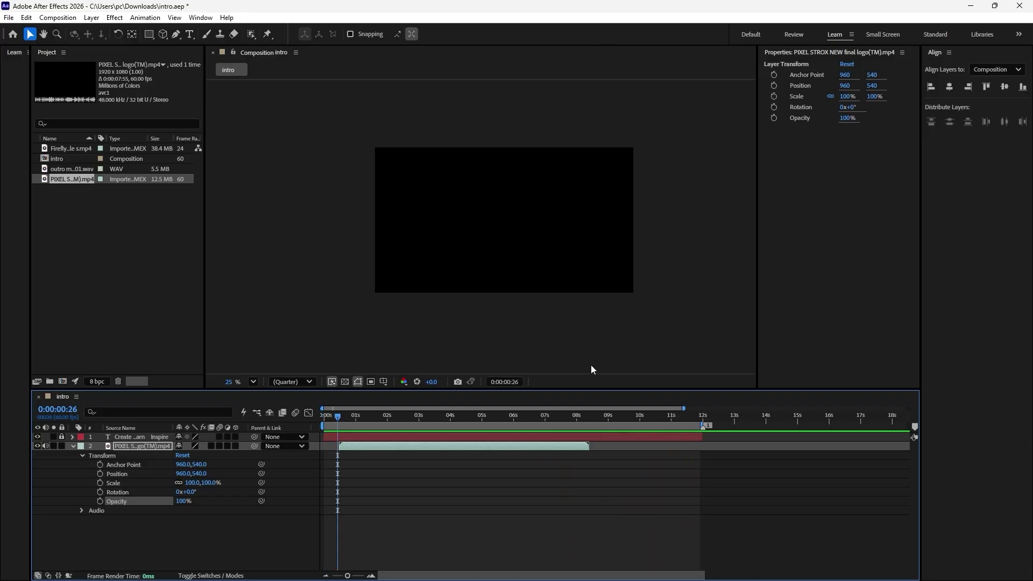
# - Collapse the logo layer's Transform properties and preview the intro again
pyautogui.click(82, 456)
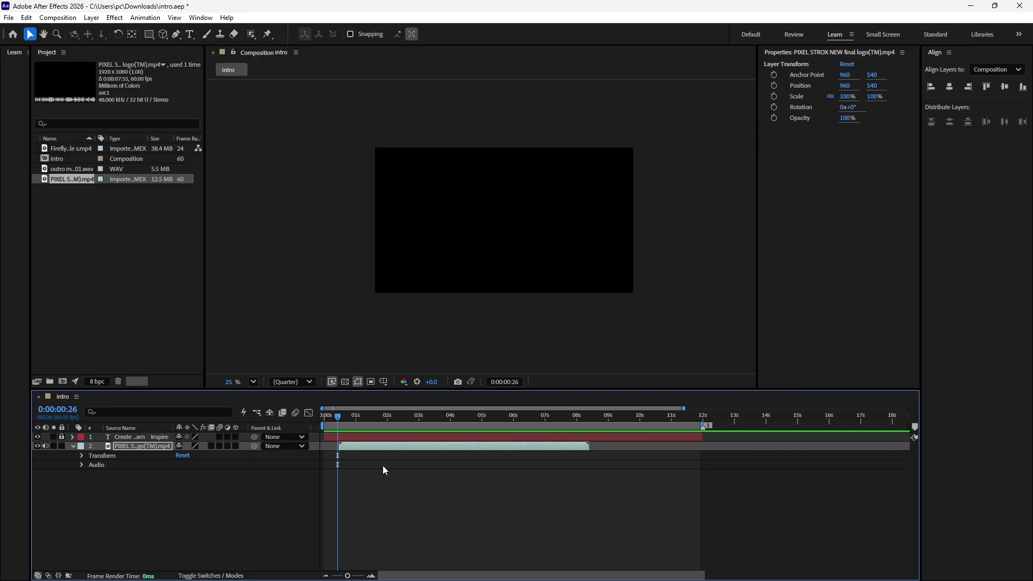
pyautogui.press('space')
pyautogui.click(299, 232)
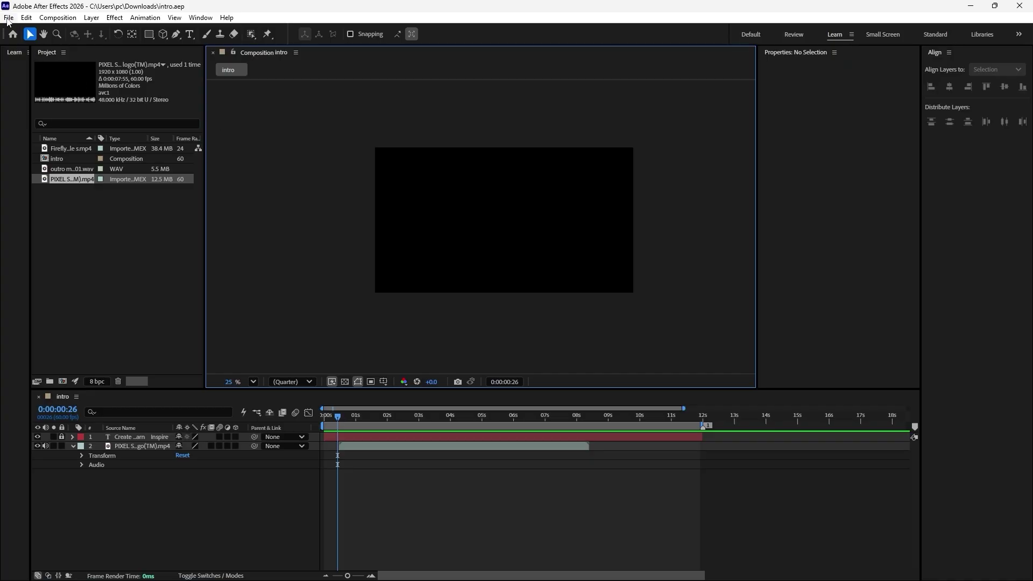
# - Add the intro composition to the Render Queue
pyautogui.click(8, 17)
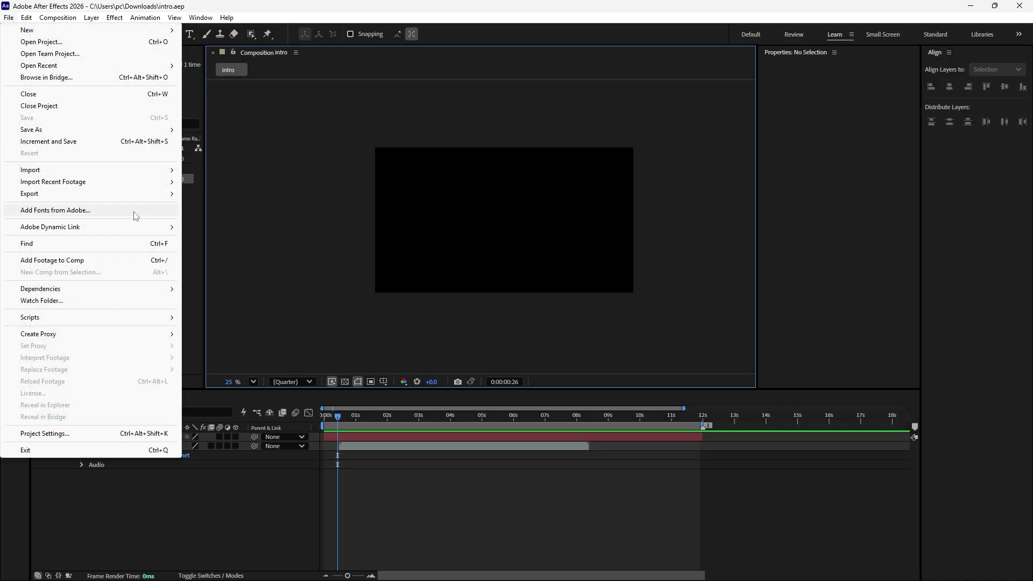
pyautogui.moveTo(167, 195)
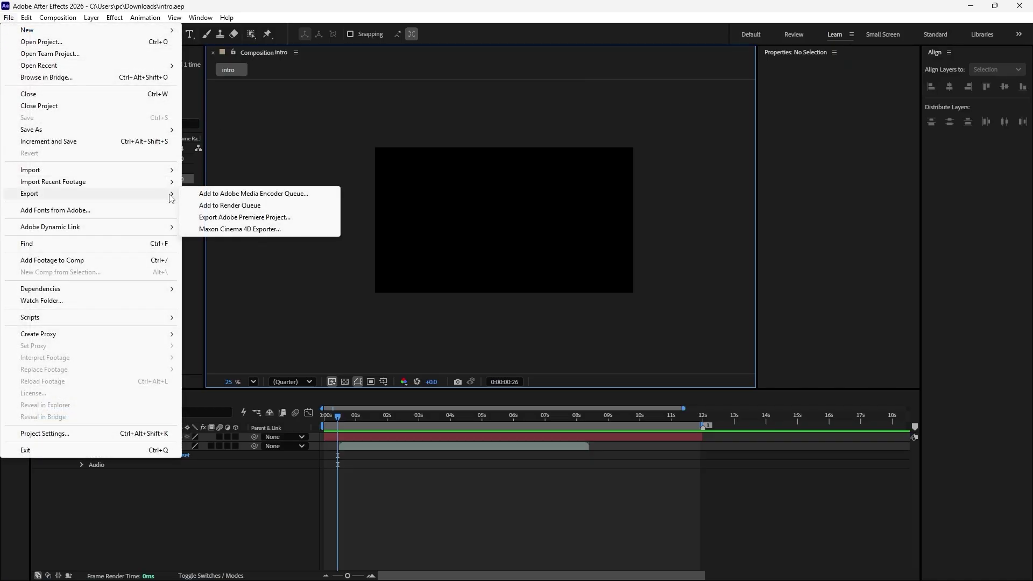
pyautogui.click(222, 208)
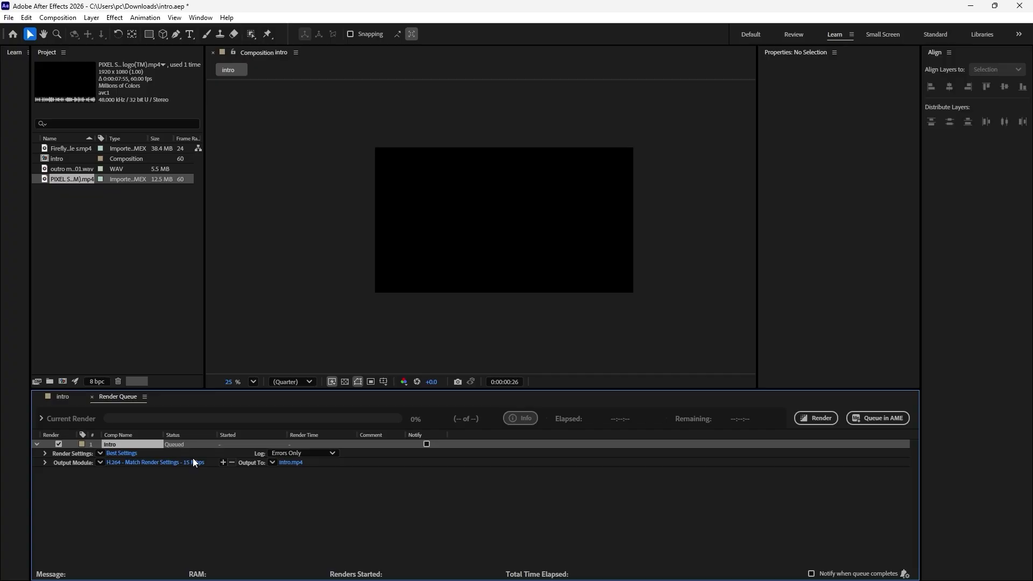
# - Accept the Best quality, Full resolution render settings and the H.264 output module, and render the intro to intro.mp4
pyautogui.click(122, 454)
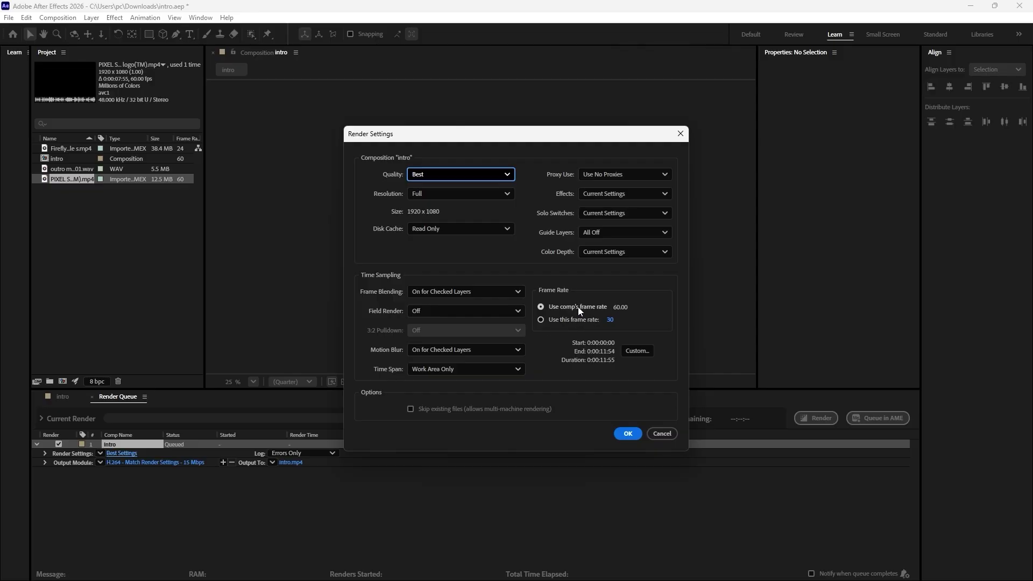
pyautogui.click(624, 432)
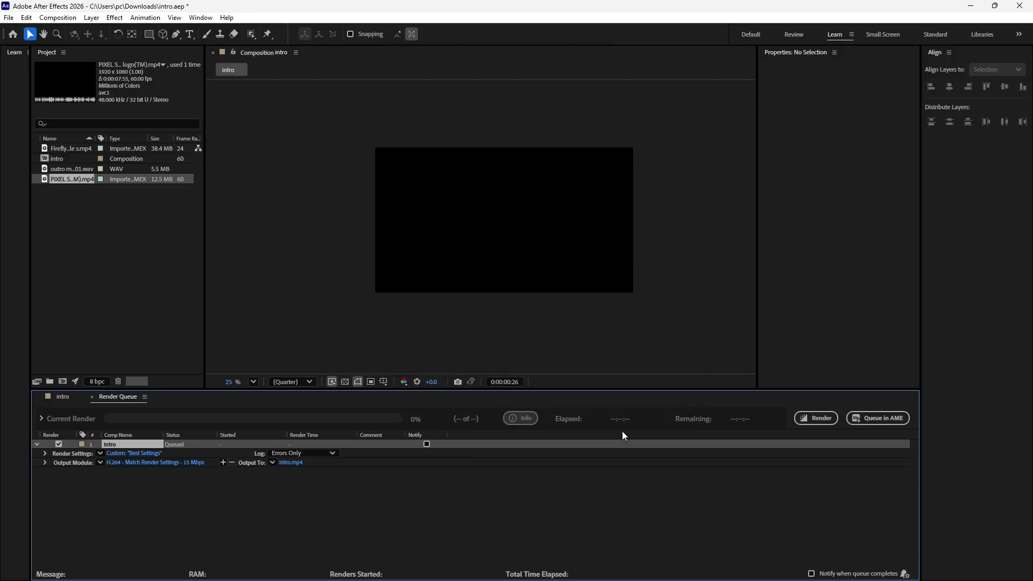
pyautogui.click(176, 463)
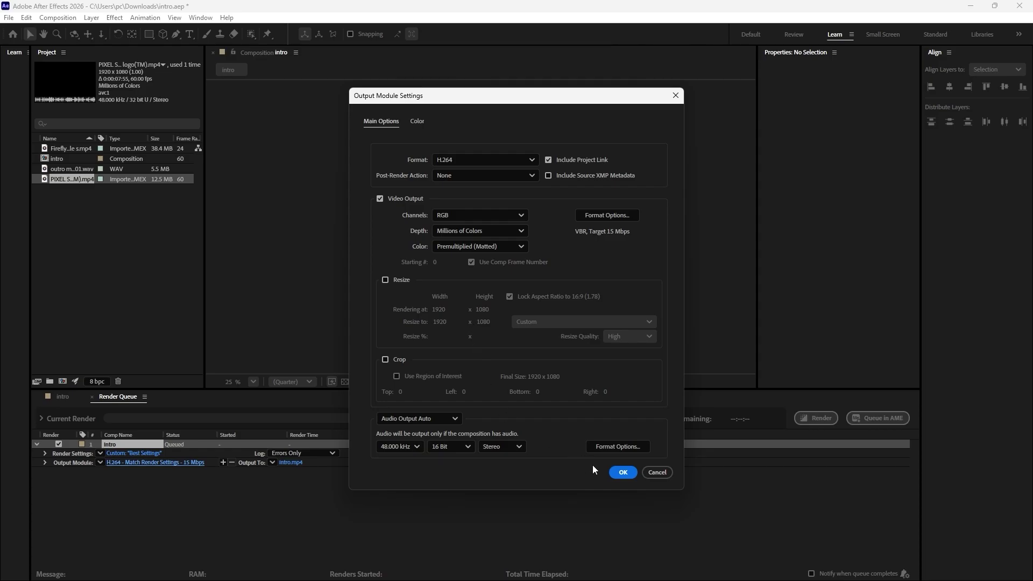
pyautogui.click(619, 473)
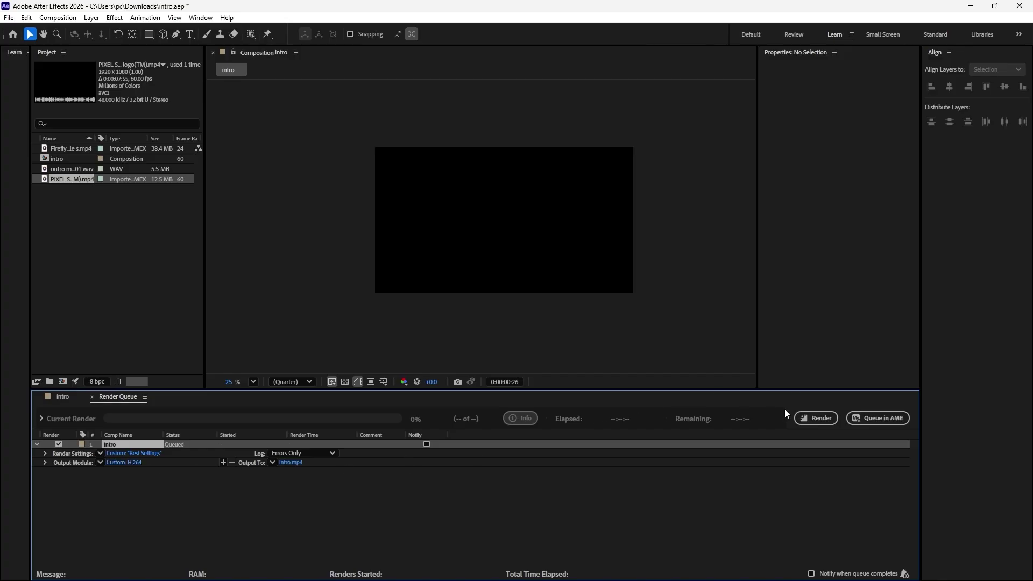
pyautogui.click(822, 422)
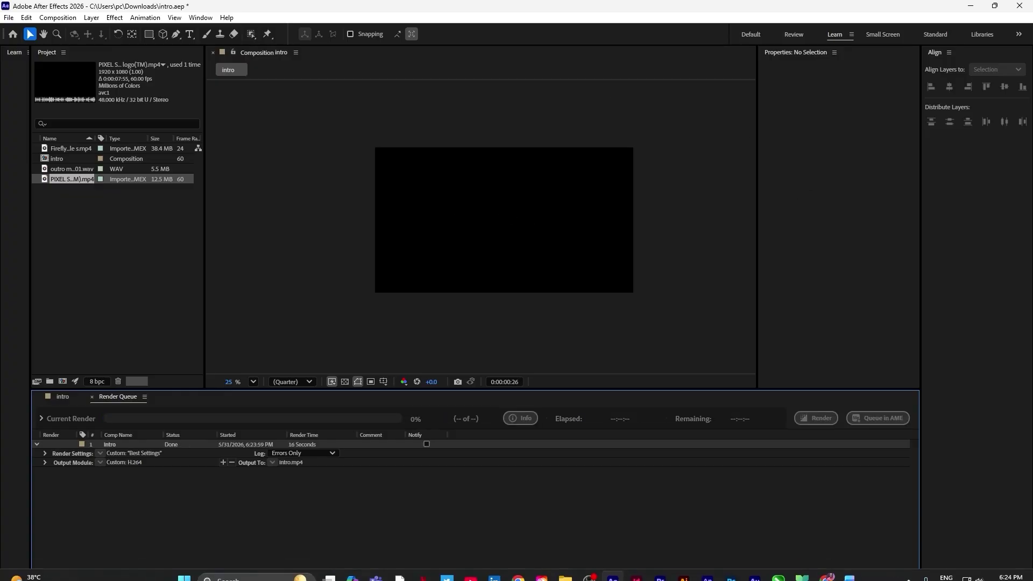
# - Switch to File Explorer, play the rendered intro.mp4 from the Downloads folder, and close the player and minimise the folder window
pyautogui.moveTo(570, 571)
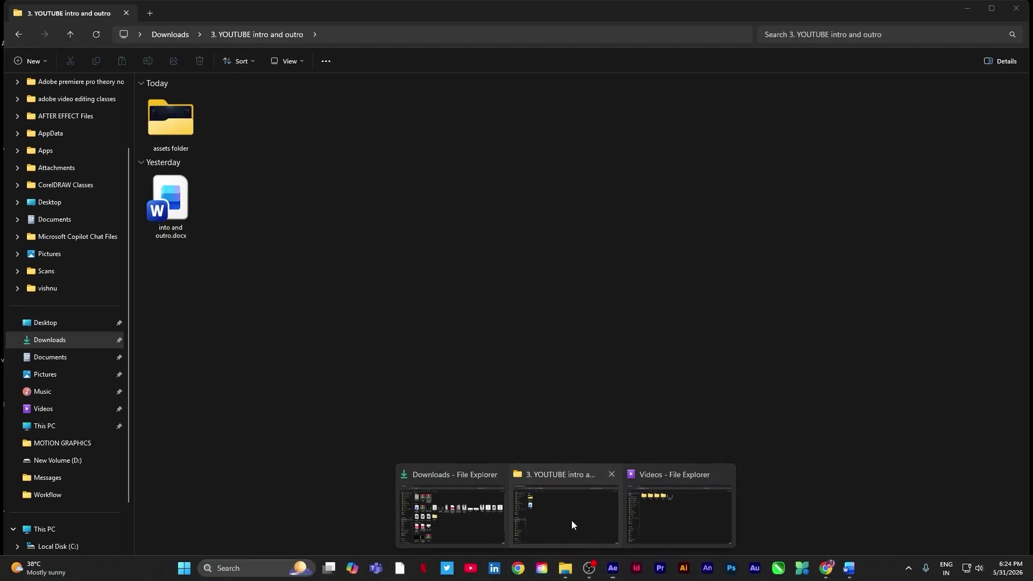
pyautogui.click(572, 521)
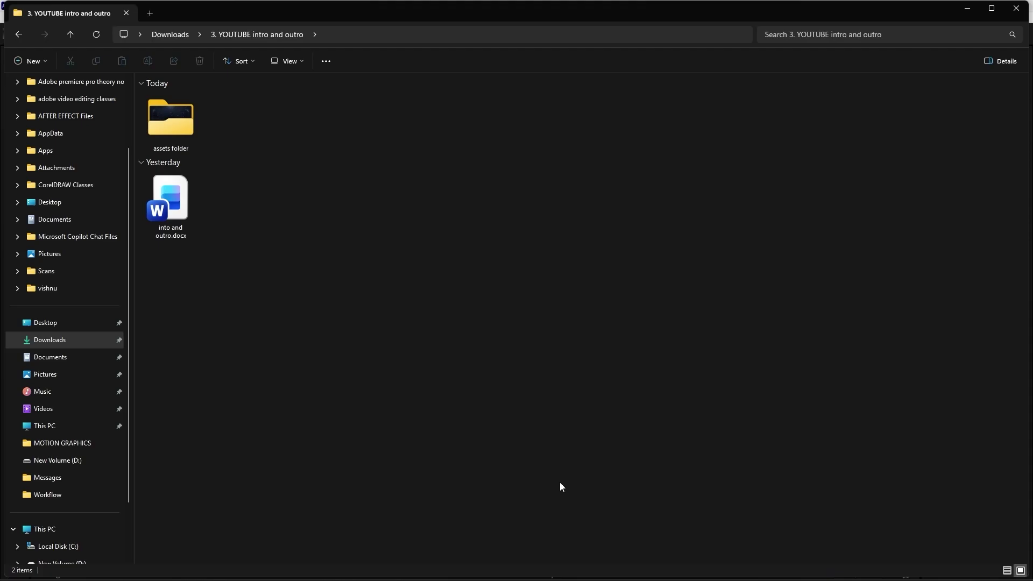
pyautogui.click(66, 342)
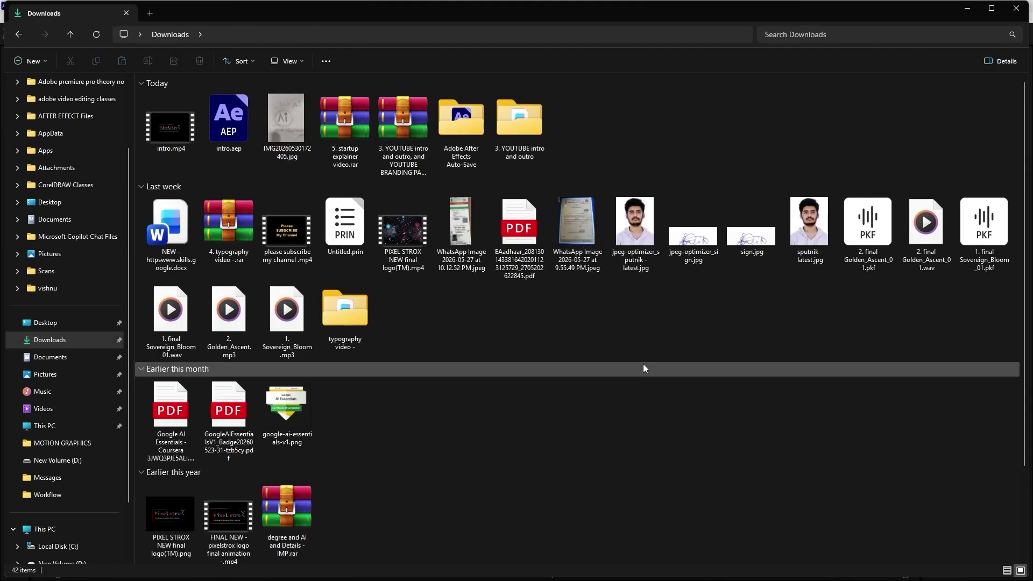
pyautogui.doubleClick(173, 133)
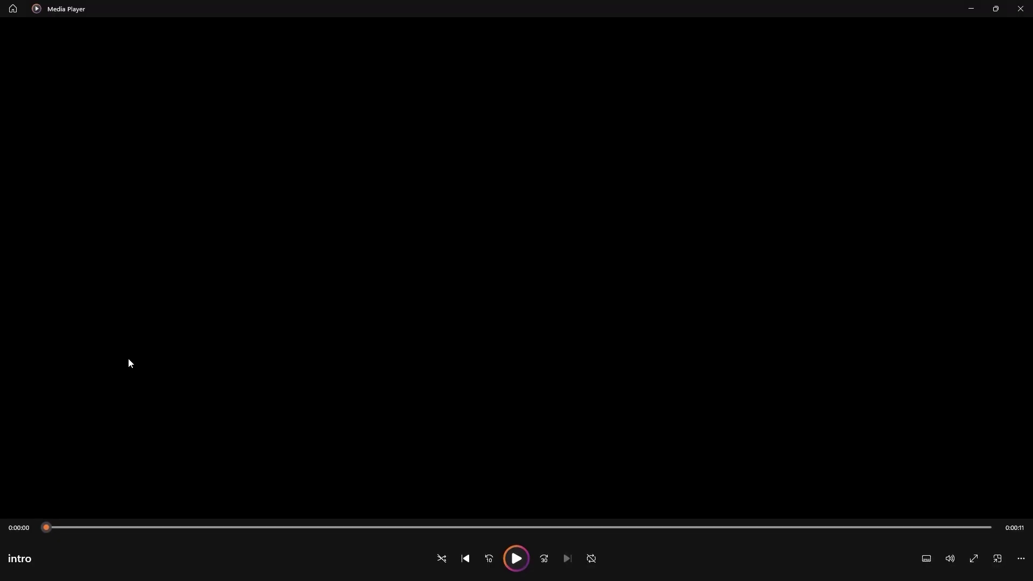
pyautogui.click(1021, 9)
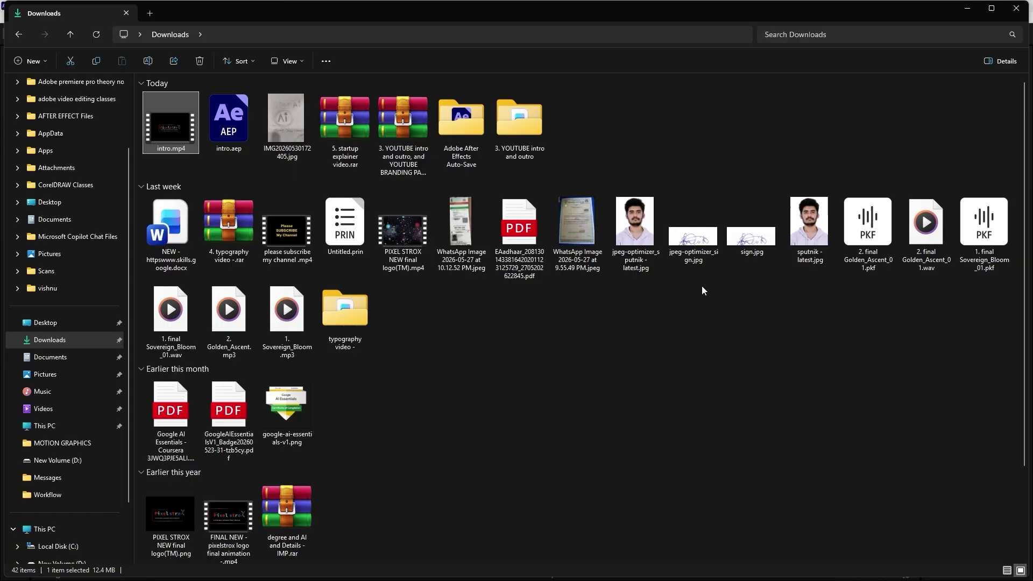
pyautogui.click(967, 9)
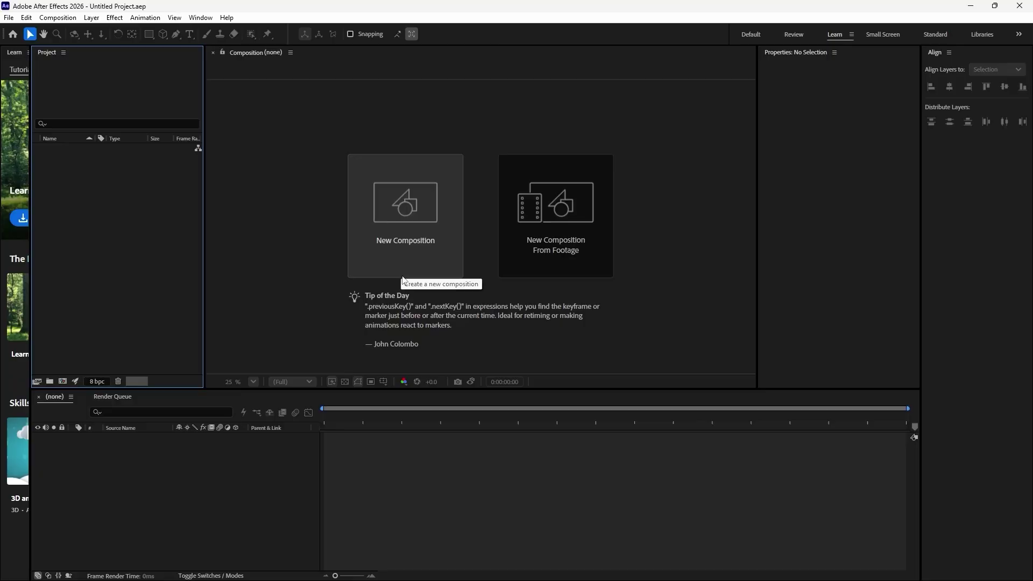
# - Create a composition named outro at 1920 x 1080 px, 60 frames per second and a duration of 0:00:30:00
pyautogui.click(404, 222)
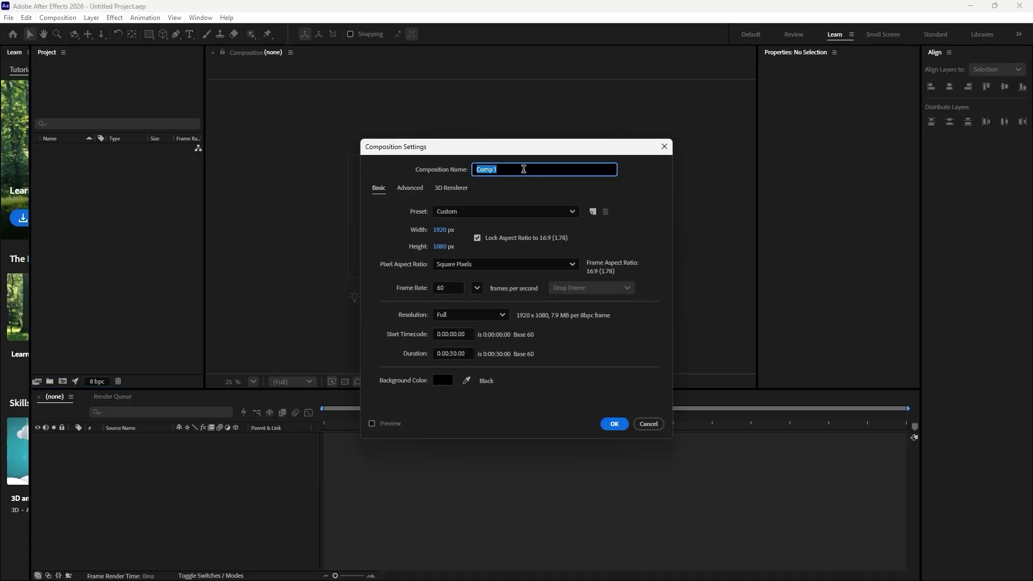
pyautogui.write('outro')
pyautogui.click(614, 424)
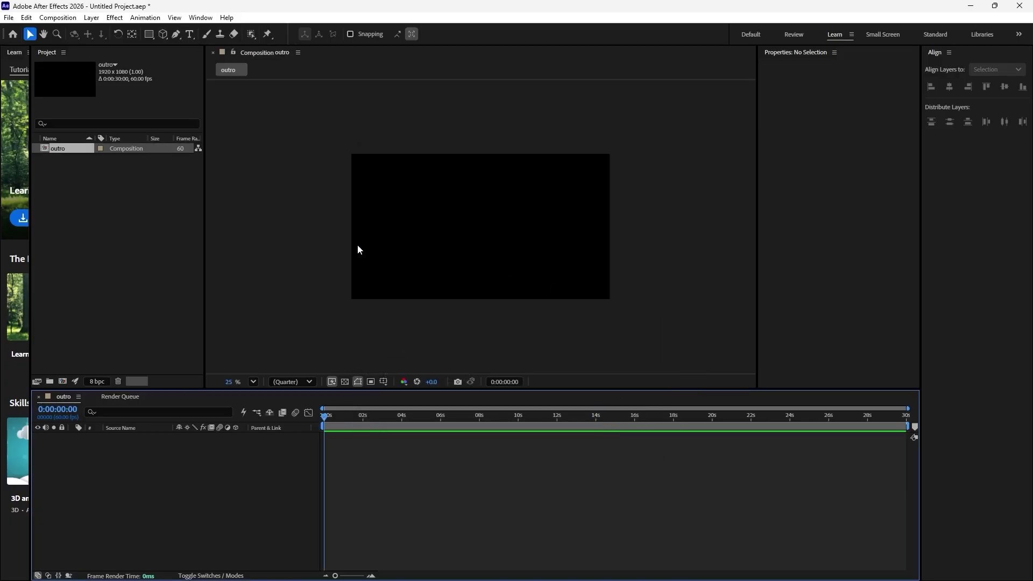
# - Import the Firefly Abstract futuristic background video and outro music - The_Daily_Climb_01.wav from the assets folder
pyautogui.click(108, 225)
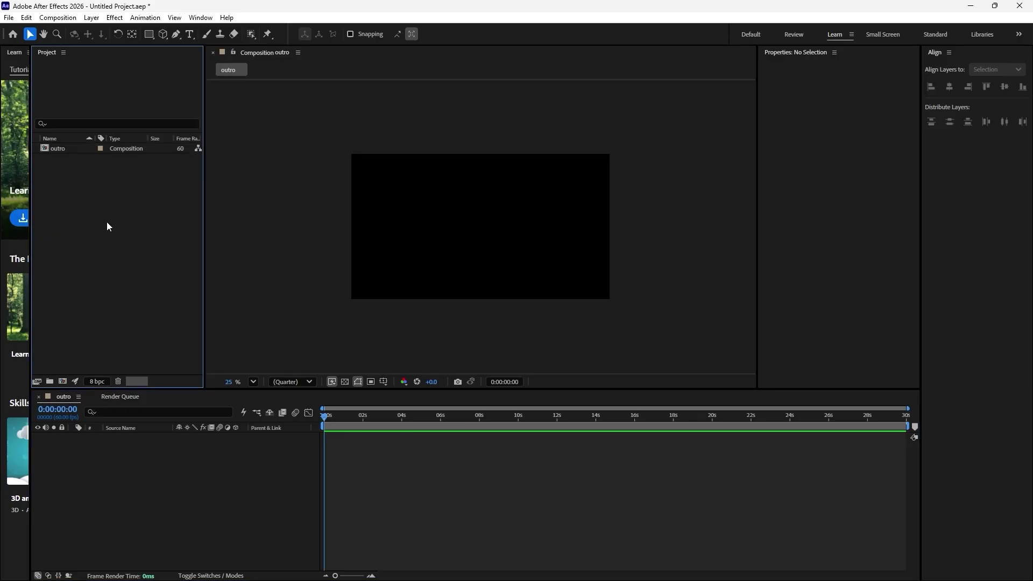
pyautogui.doubleClick(107, 222)
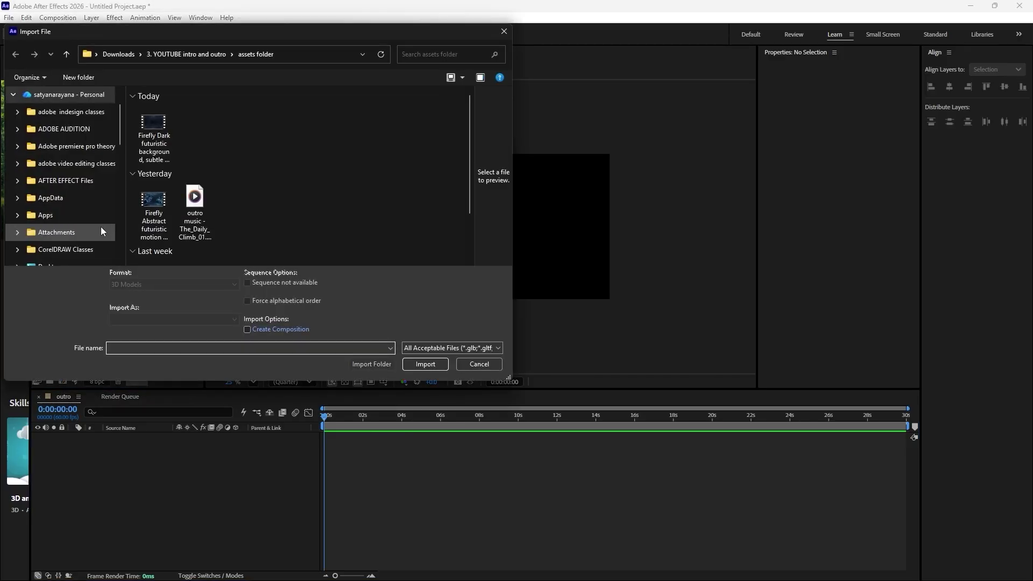
pyautogui.scroll(-2, 117, 147)
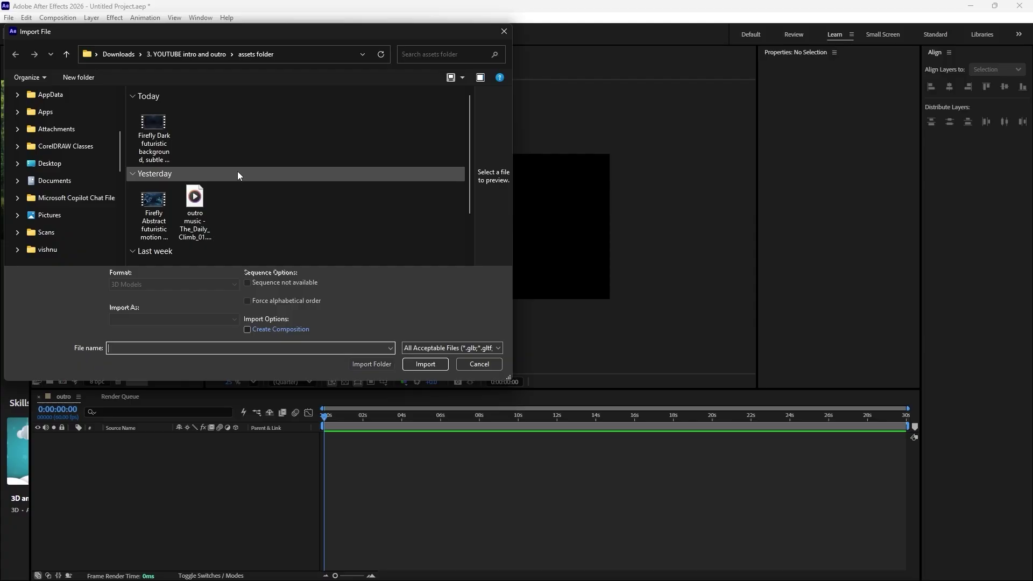
pyautogui.click(147, 216)
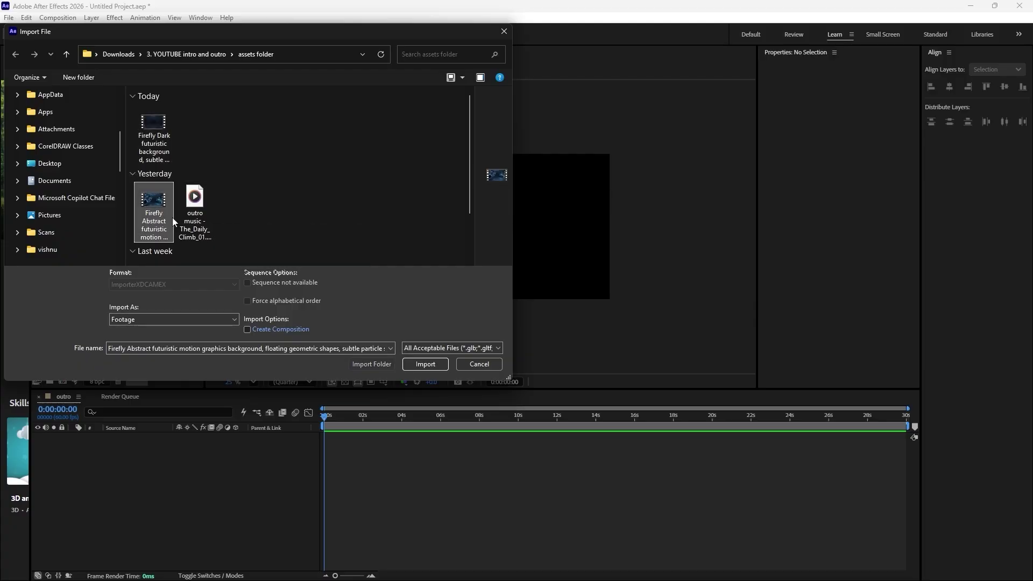
pyautogui.keyDown('ctrl'); pyautogui.click(197, 231); pyautogui.keyUp('ctrl')
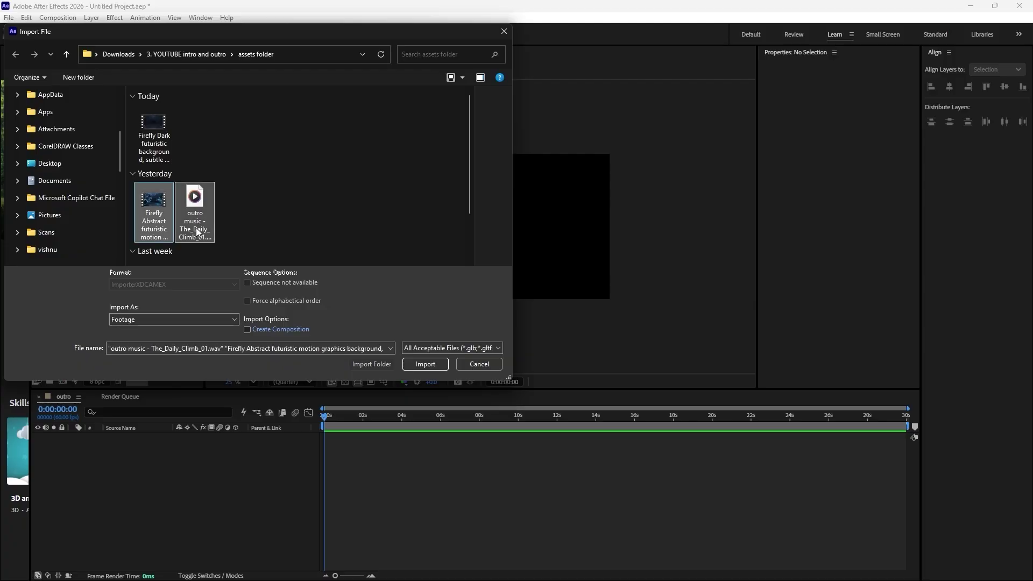
pyautogui.click(423, 366)
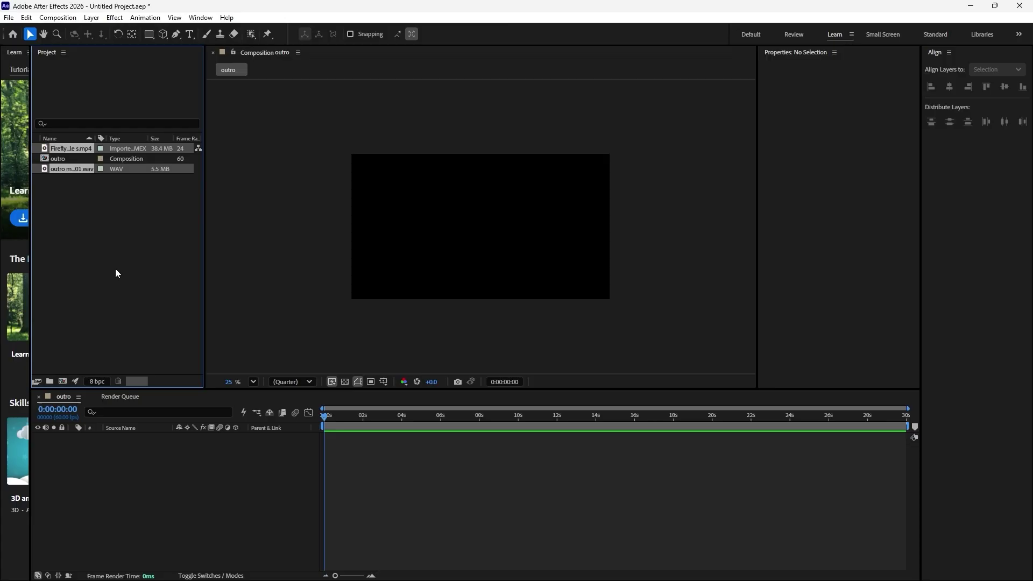
# - Add the outro music to the outro timeline and place the Firefly background video on the layer below it
pyautogui.click(69, 202)
pyautogui.click(78, 150)
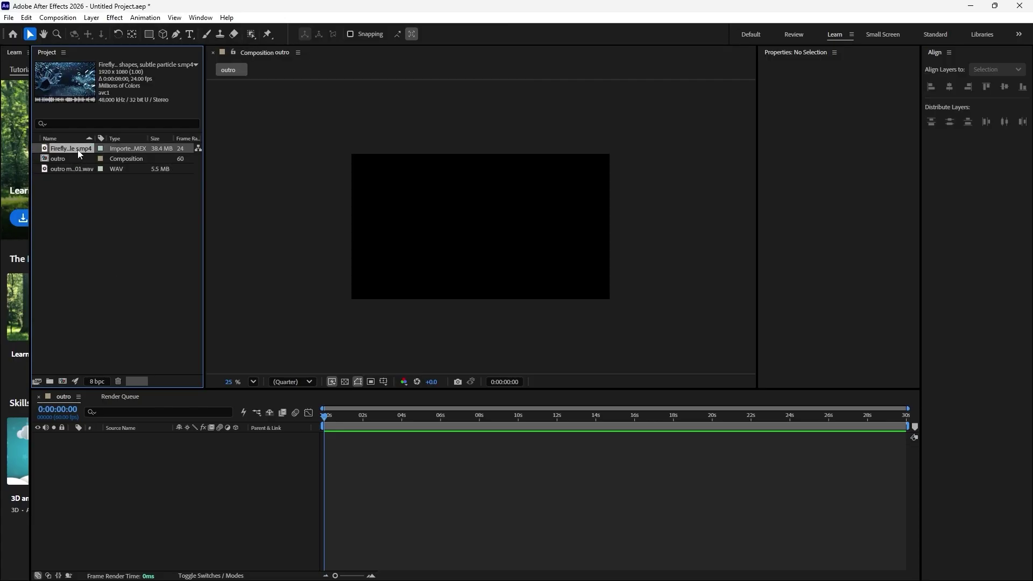
pyautogui.click(79, 172)
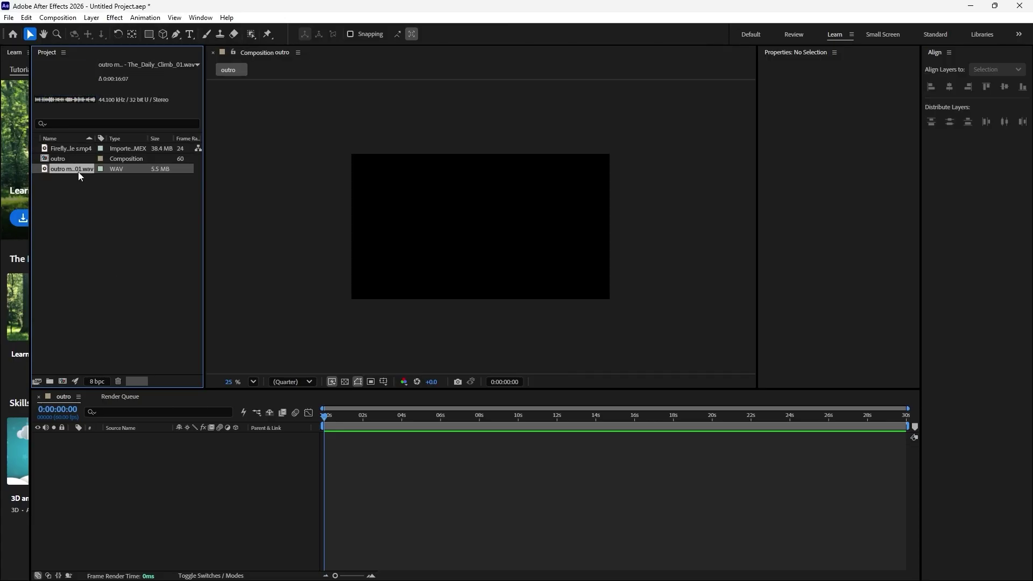
pyautogui.moveTo(78, 172); pyautogui.dragTo(114, 466)
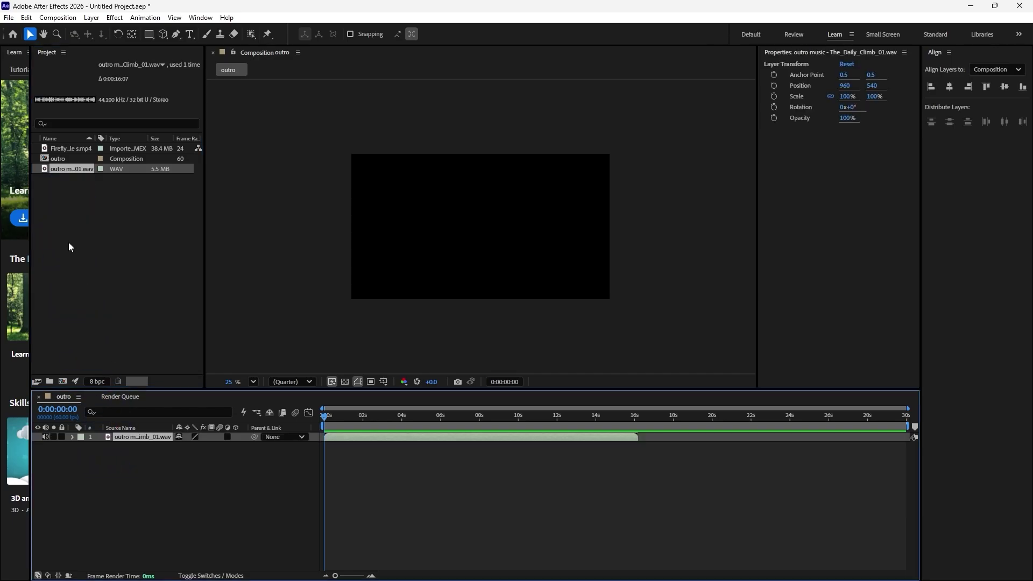
pyautogui.moveTo(65, 149); pyautogui.dragTo(101, 445)
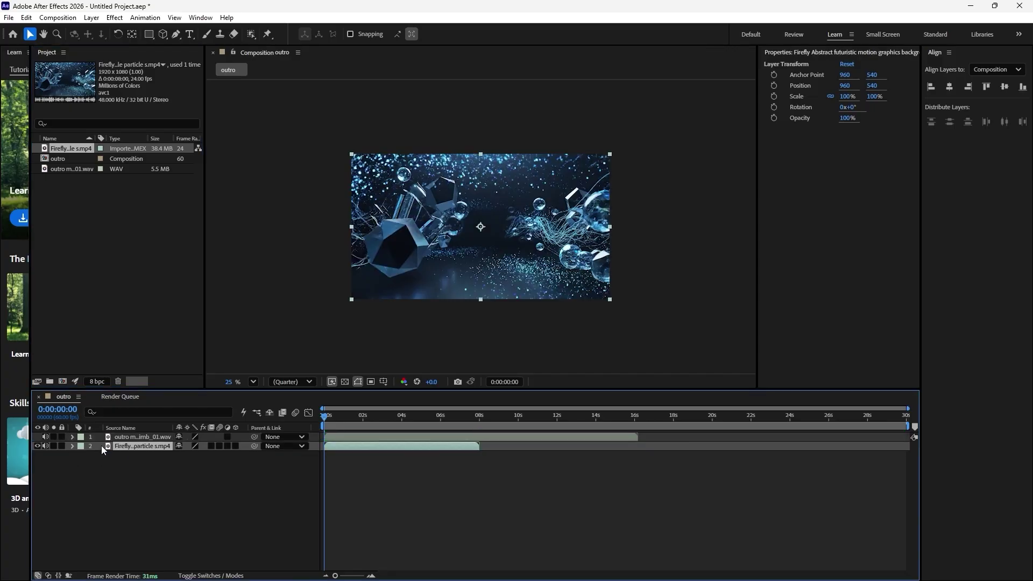
# - Preview the outro composition from the start with the background video and music
pyautogui.click(245, 262)
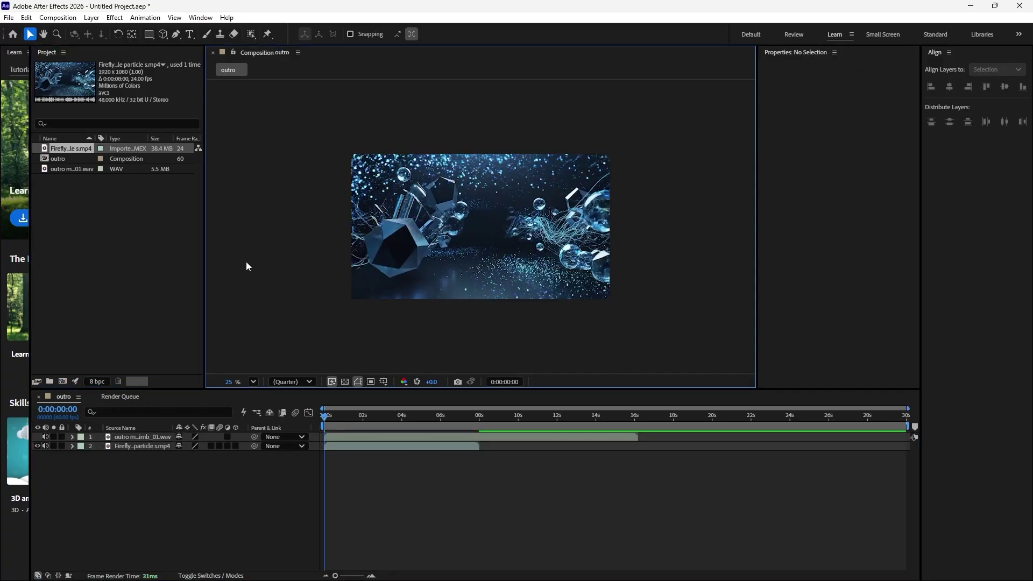
pyautogui.press('space')
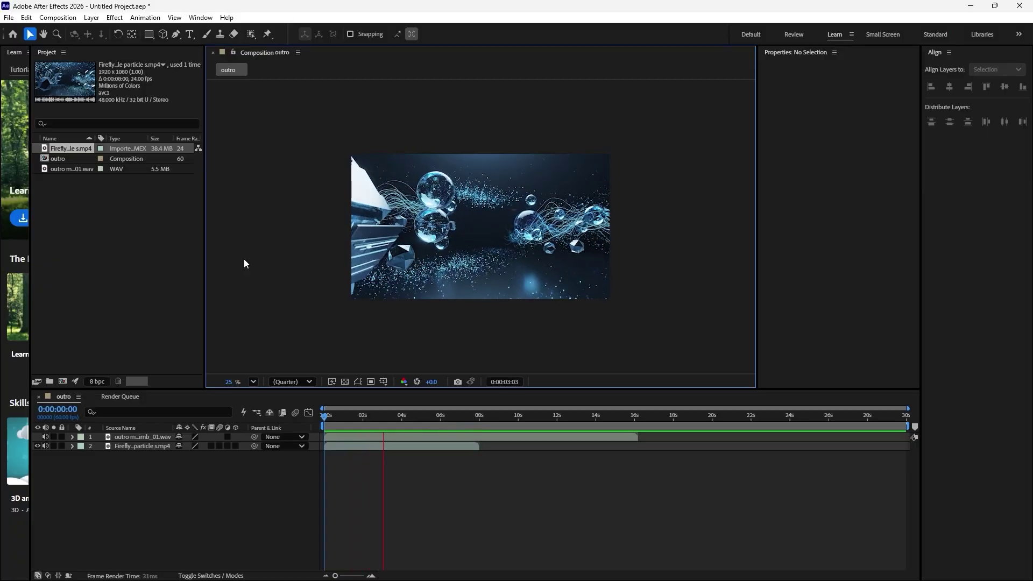
pyautogui.press('space')
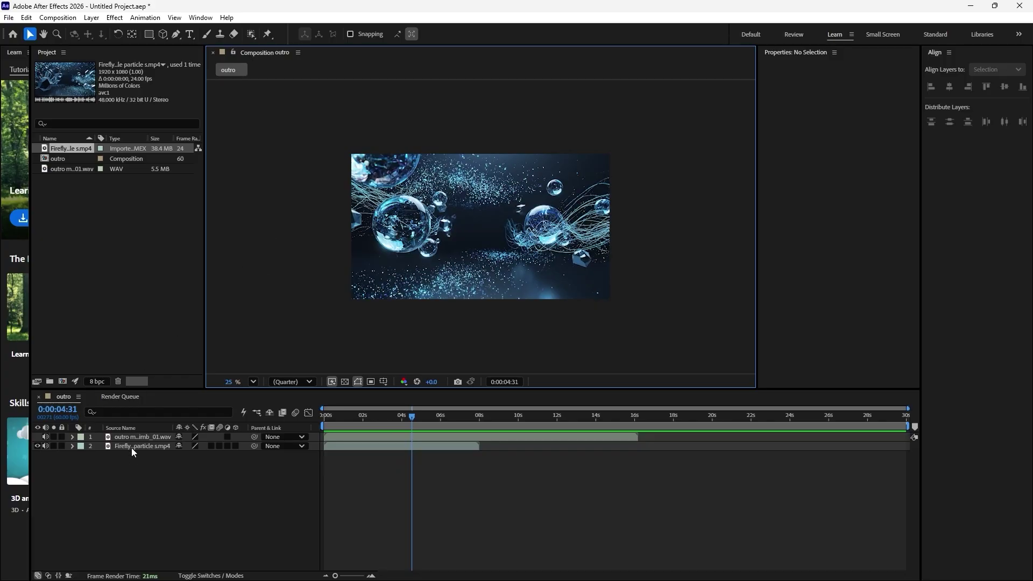
# - Expand the Firefly layer's Audio properties, mute the layer, and play back the outro music from 0:00:00:12
pyautogui.click(73, 446)
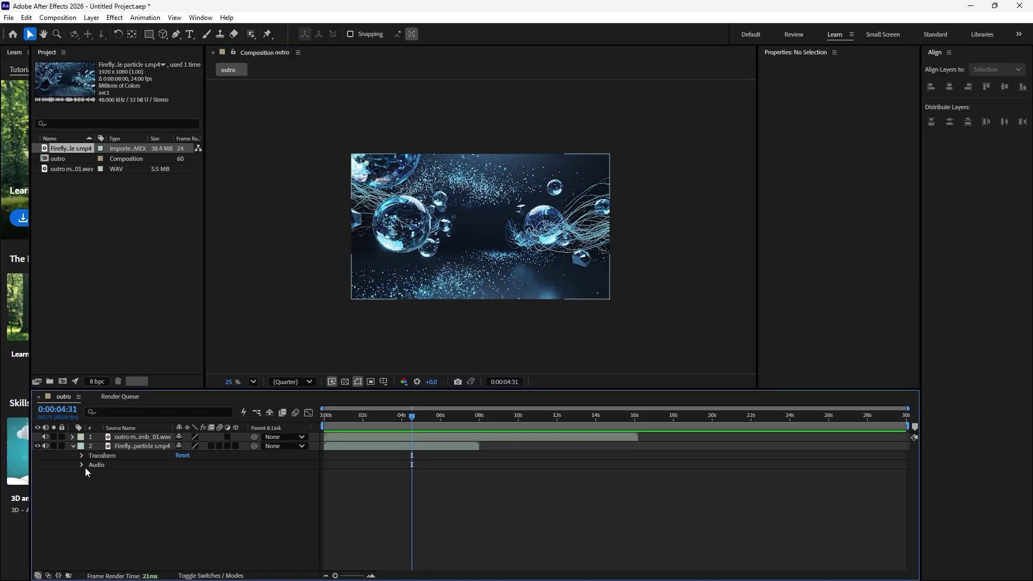
pyautogui.click(81, 465)
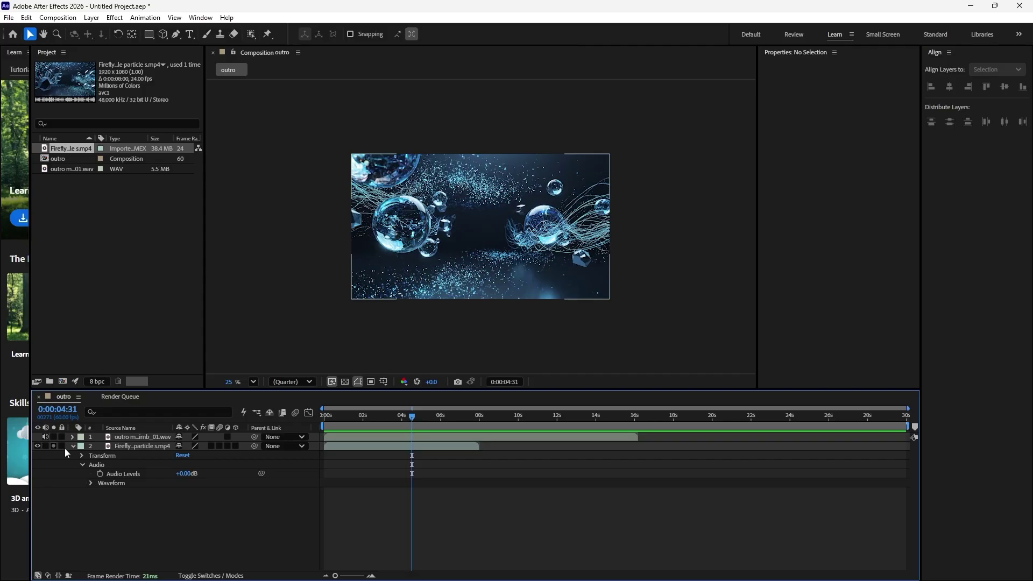
pyautogui.moveTo(412, 417); pyautogui.dragTo(328, 417)
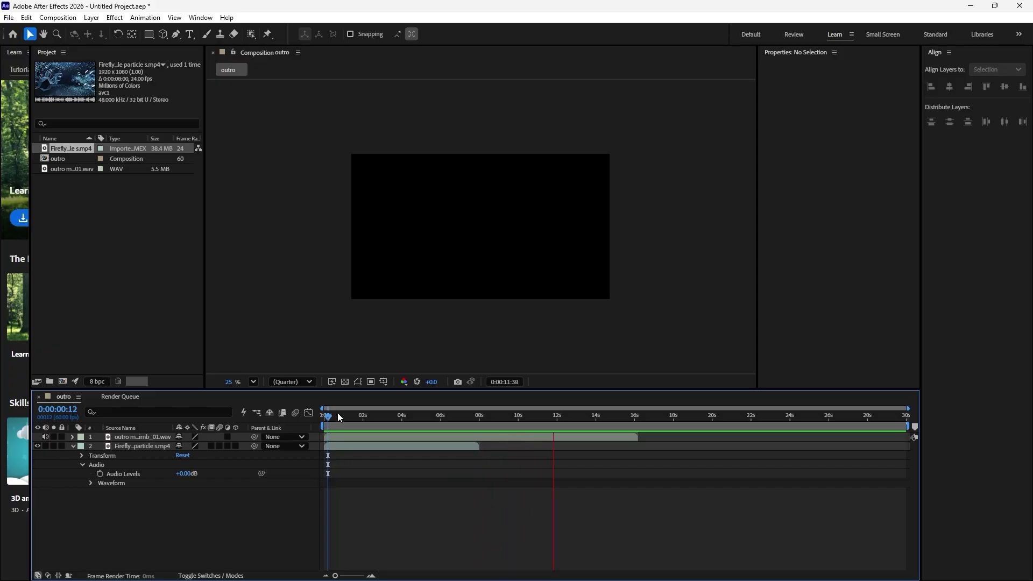
pyautogui.press('space')
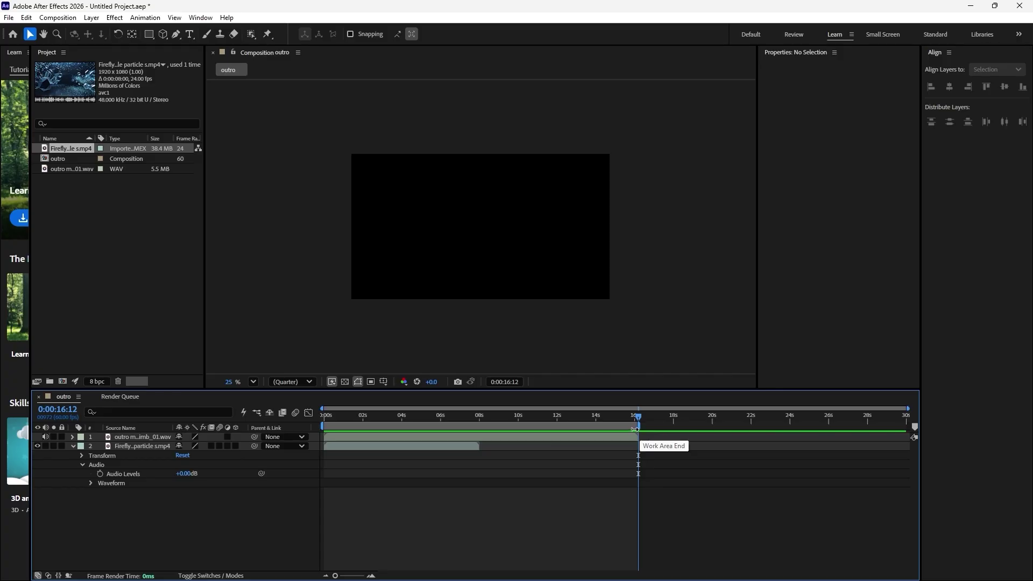
# - Set the work area end to 0:00:16:12, at the end of the music, and preview the outro from its beginning
pyautogui.moveTo(637, 429); pyautogui.dragTo(331, 431)
pyautogui.press('h')
pyautogui.press('space')
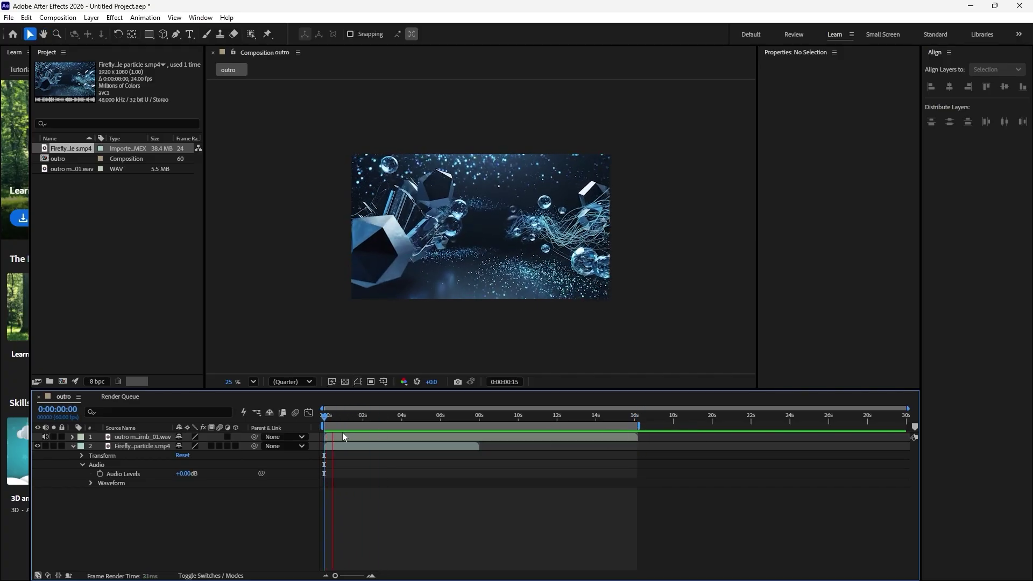
pyautogui.click(377, 446)
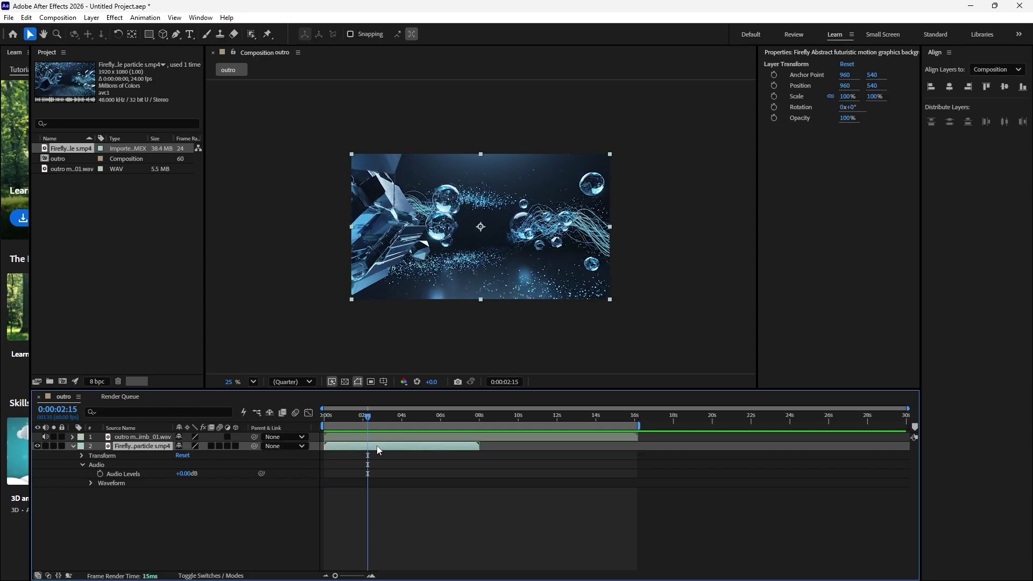
# - Hide the Firefly background video layer and preview the outro from 0:00:02:15
pyautogui.click(37, 447)
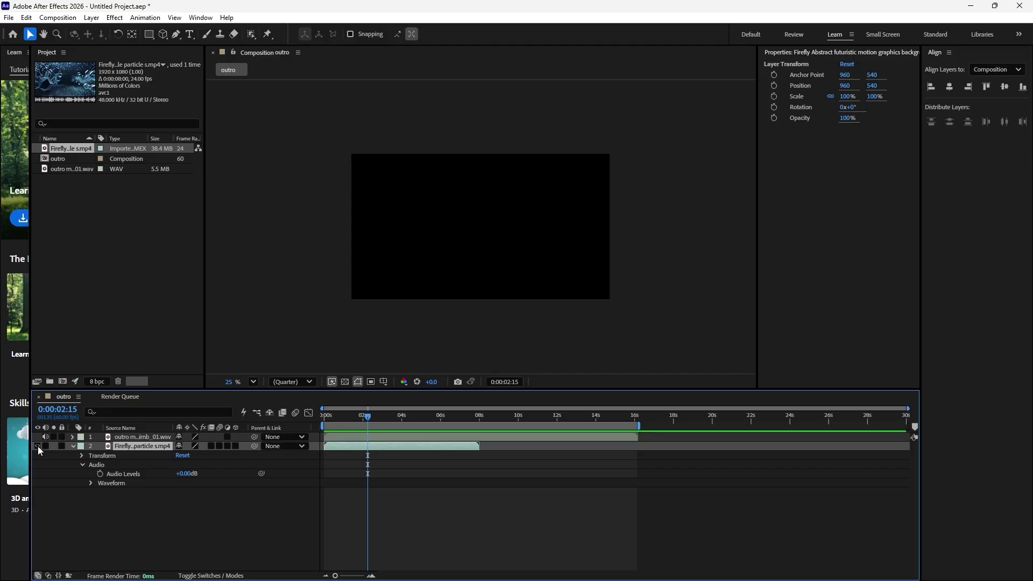
pyautogui.press('space')
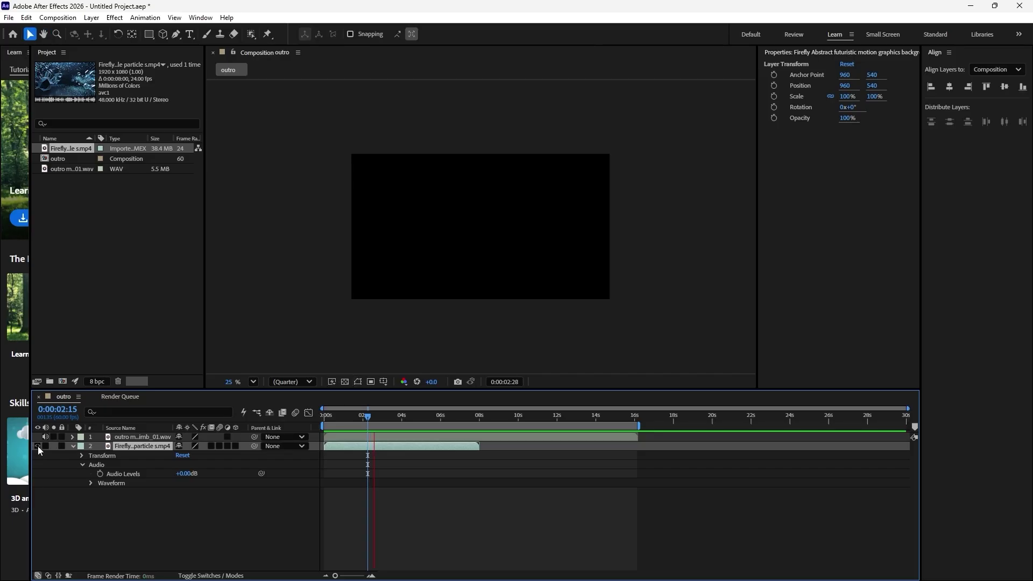
pyautogui.press('space')
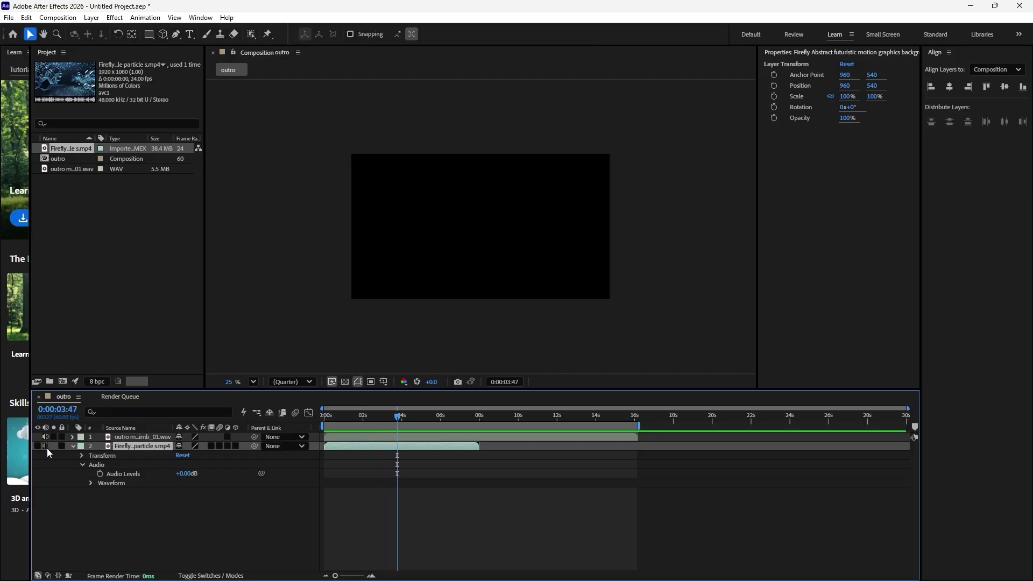
# - Show the Firefly background video layer again, preview the outro from its beginning, and return to 0:00:00:00
pyautogui.click(38, 447)
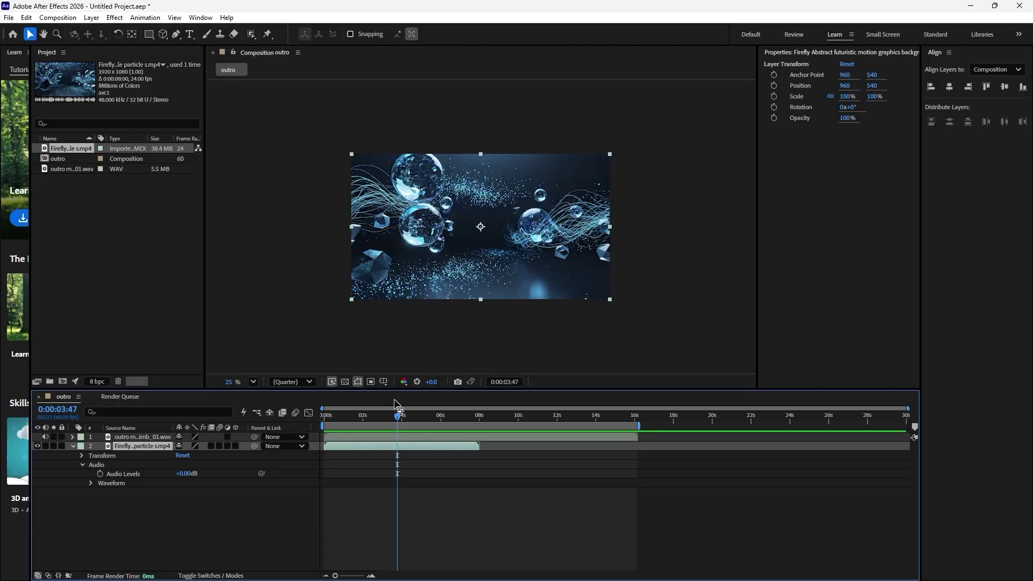
pyautogui.moveTo(397, 415); pyautogui.dragTo(319, 426)
pyautogui.press('space')
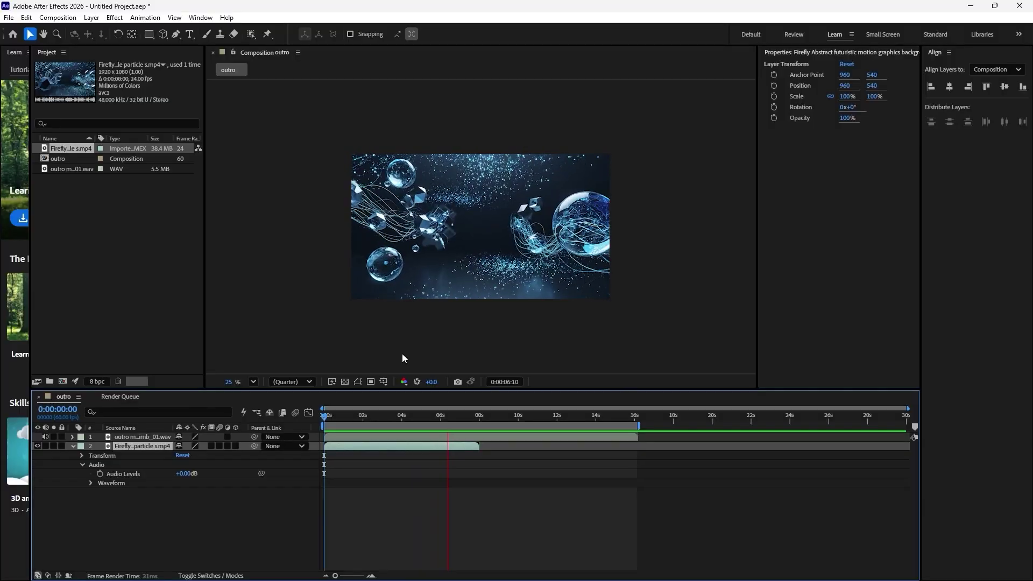
pyautogui.press('space')
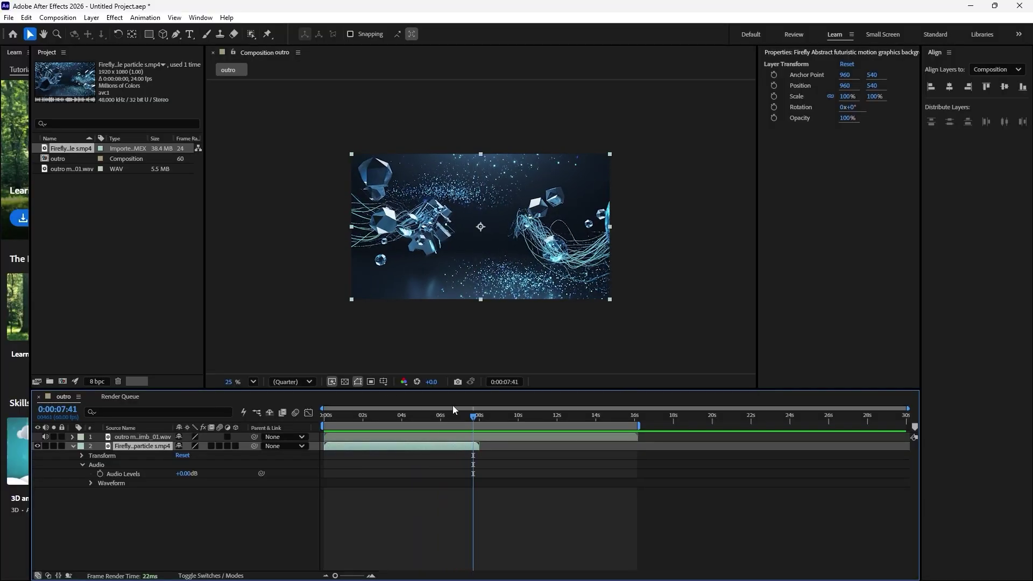
pyautogui.press('Home')
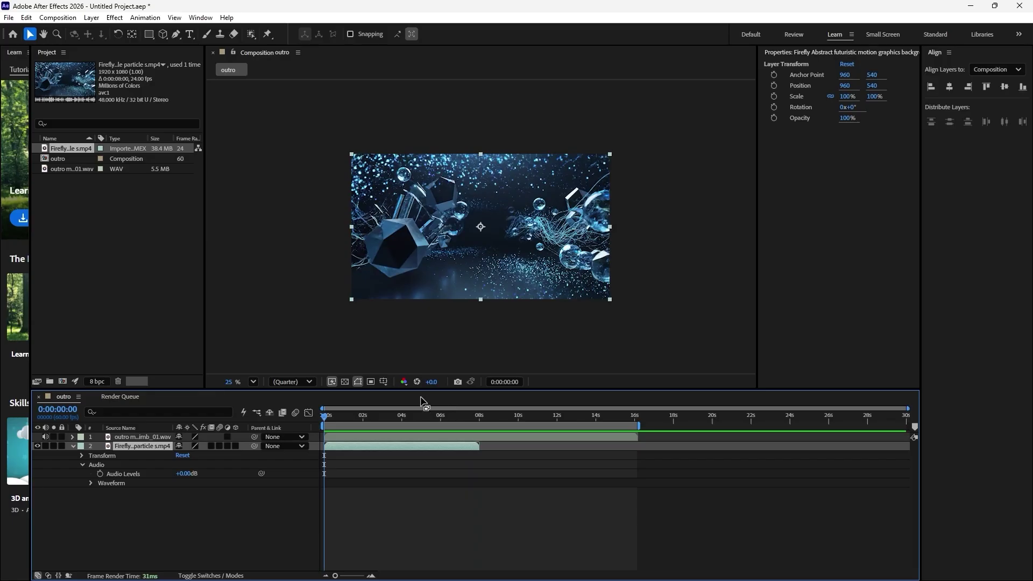
# - Try starting the Firefly background clip about 2.4 seconds in, then move it back to the composition's start and preview the outro
pyautogui.moveTo(415, 450); pyautogui.dragTo(459, 451)
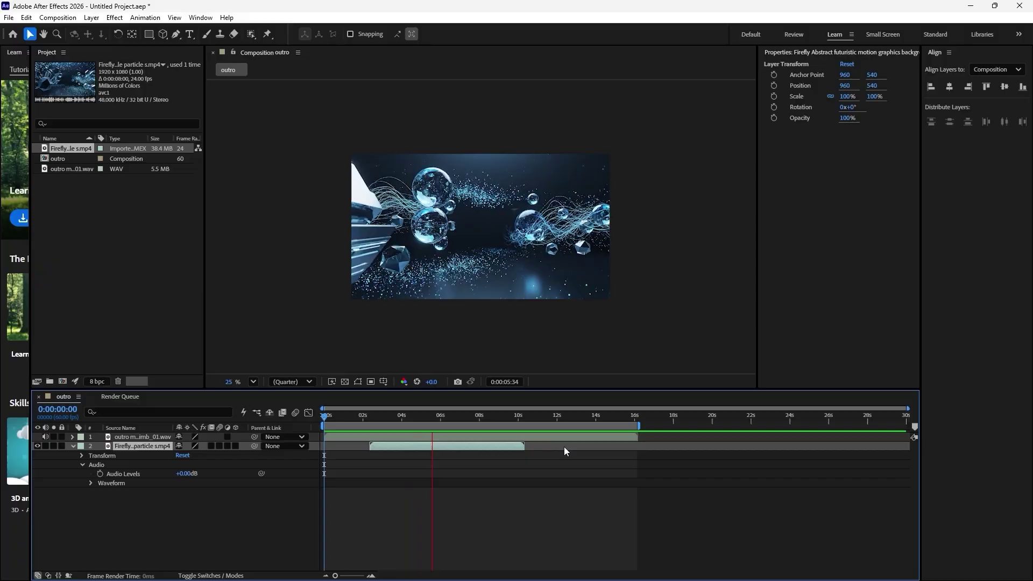
pyautogui.press('space')
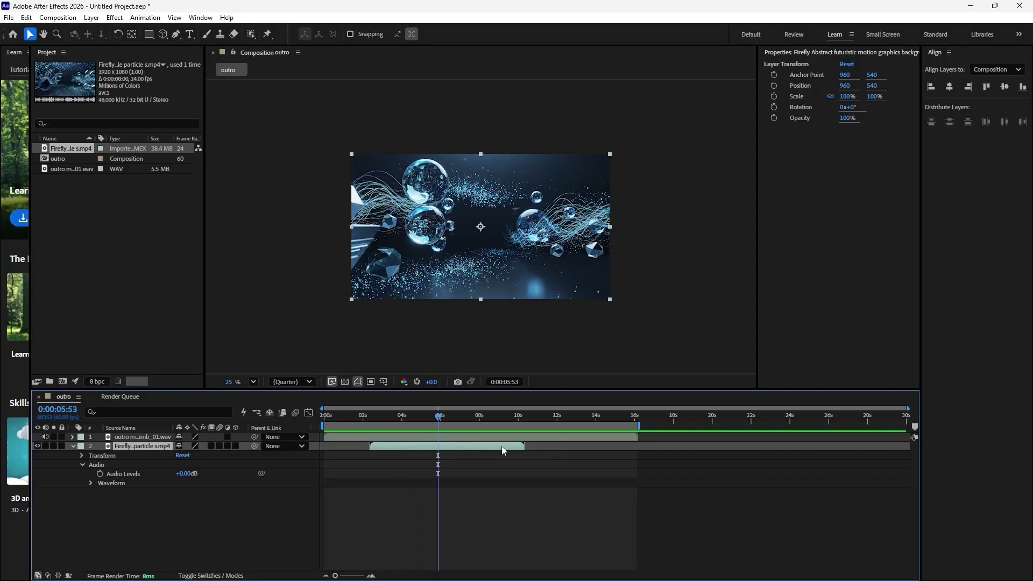
pyautogui.press('Home')
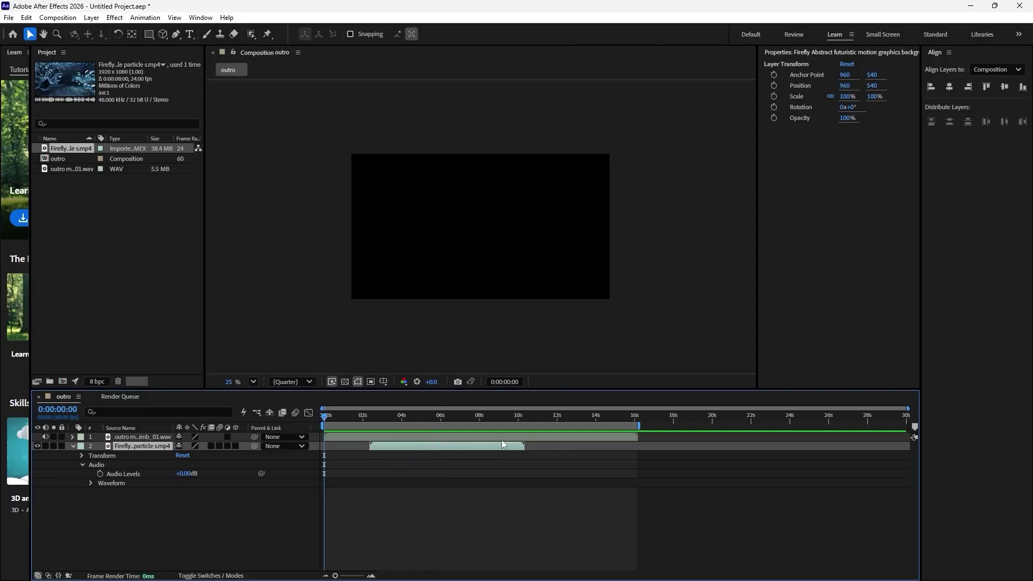
pyautogui.moveTo(453, 447); pyautogui.dragTo(405, 454)
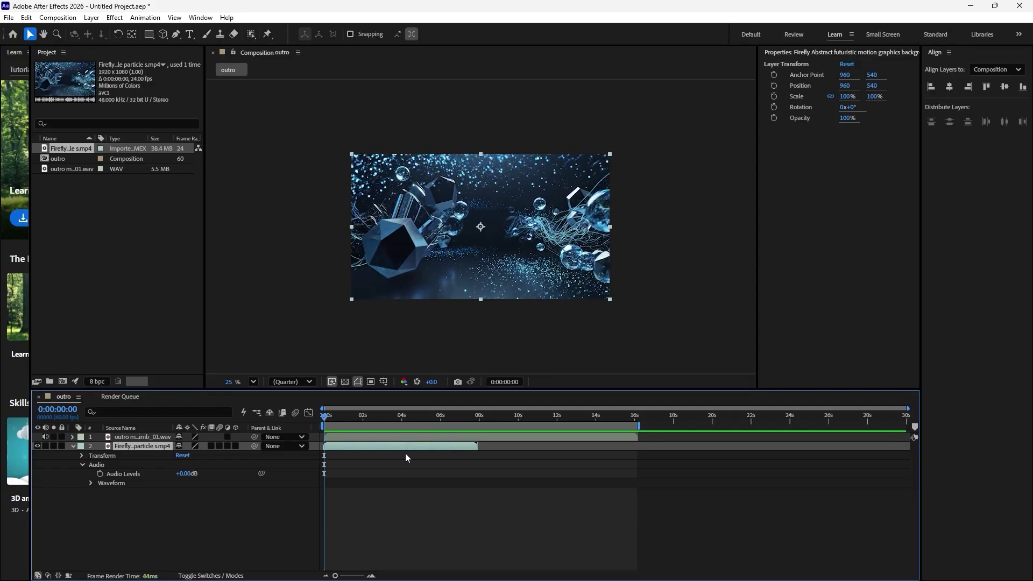
pyautogui.press('space')
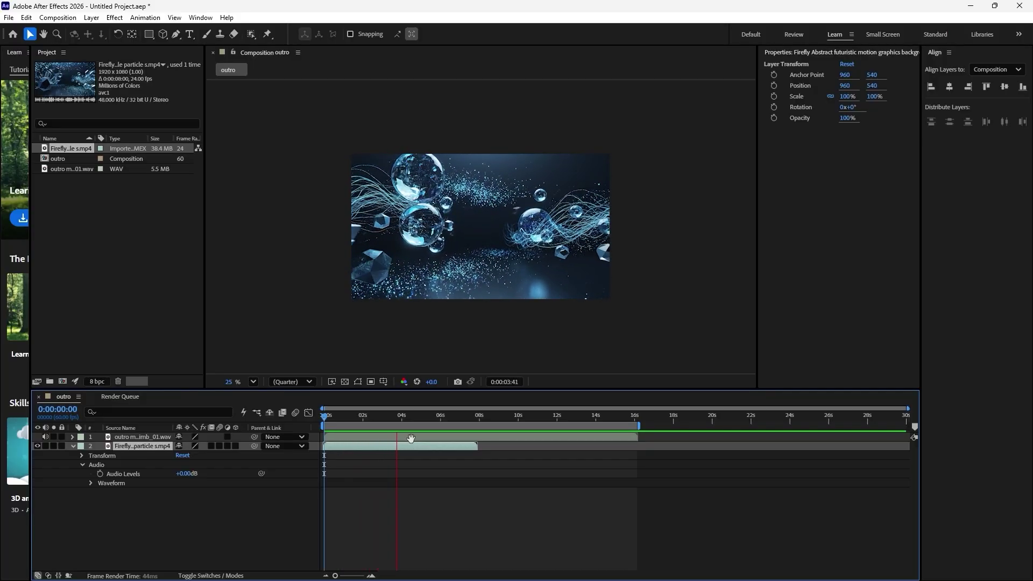
pyautogui.press('space')
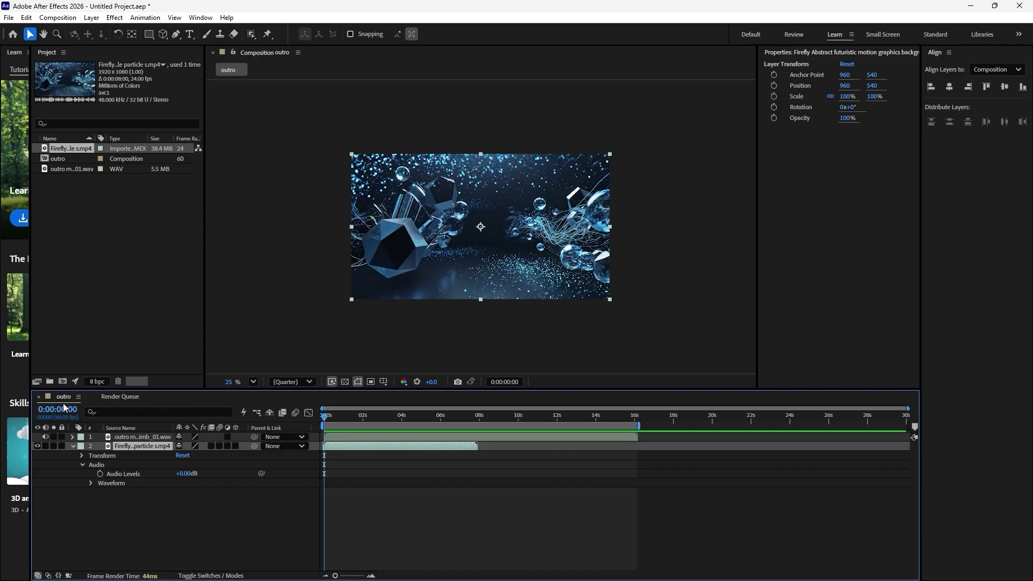
# - Lock the music and Firefly layers, and add the text SUBSCRIBE in Century Gothic Regular at 105 px near the middle of the frame
pyautogui.click(62, 445)
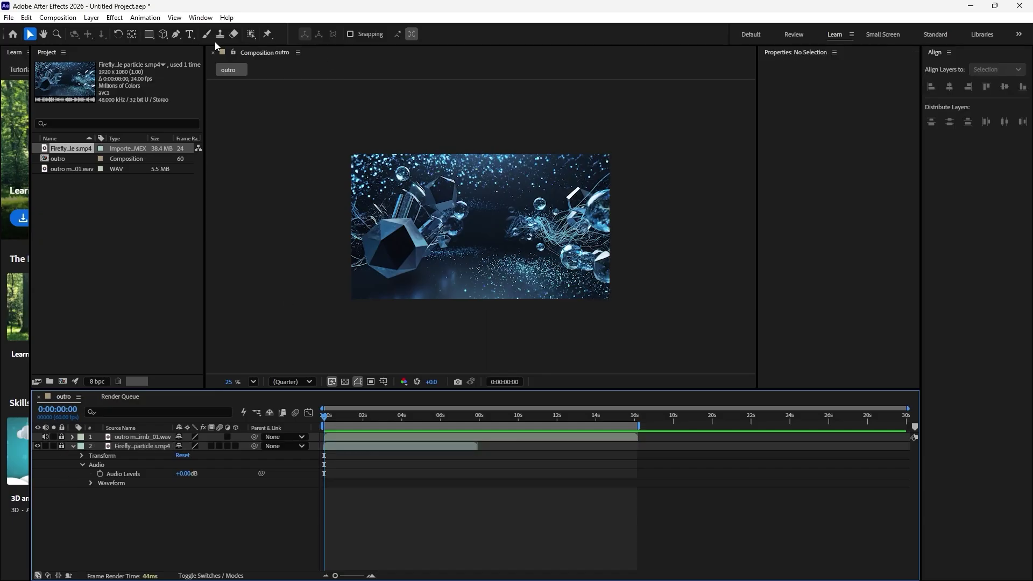
pyautogui.click(190, 35)
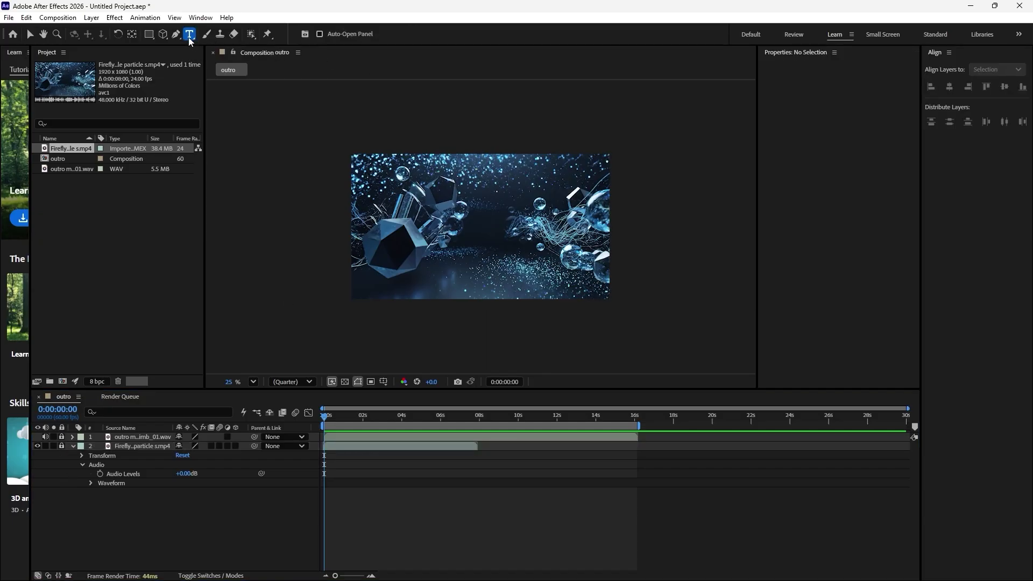
pyautogui.click(437, 235)
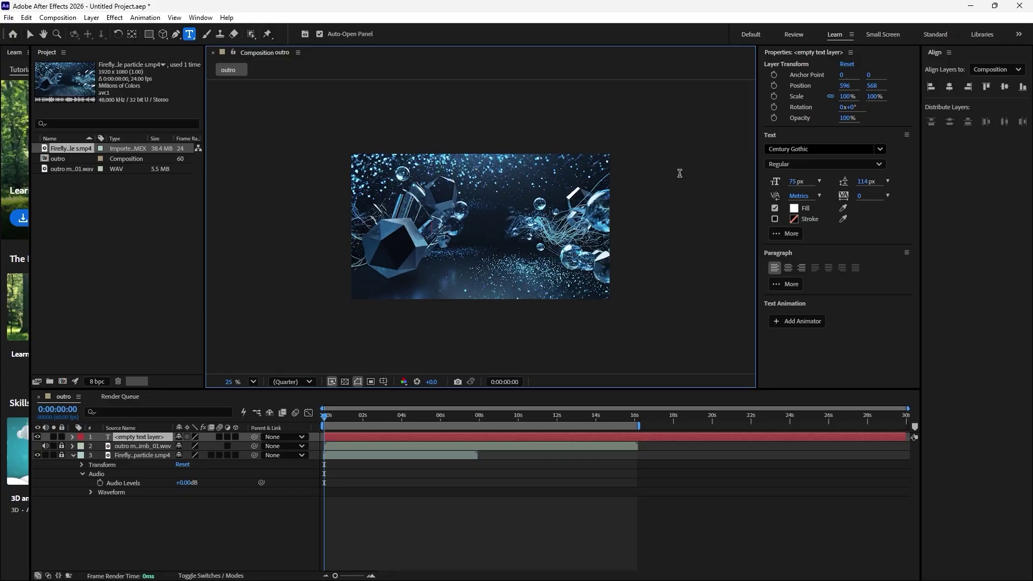
pyautogui.write('SUBSCRIBE')
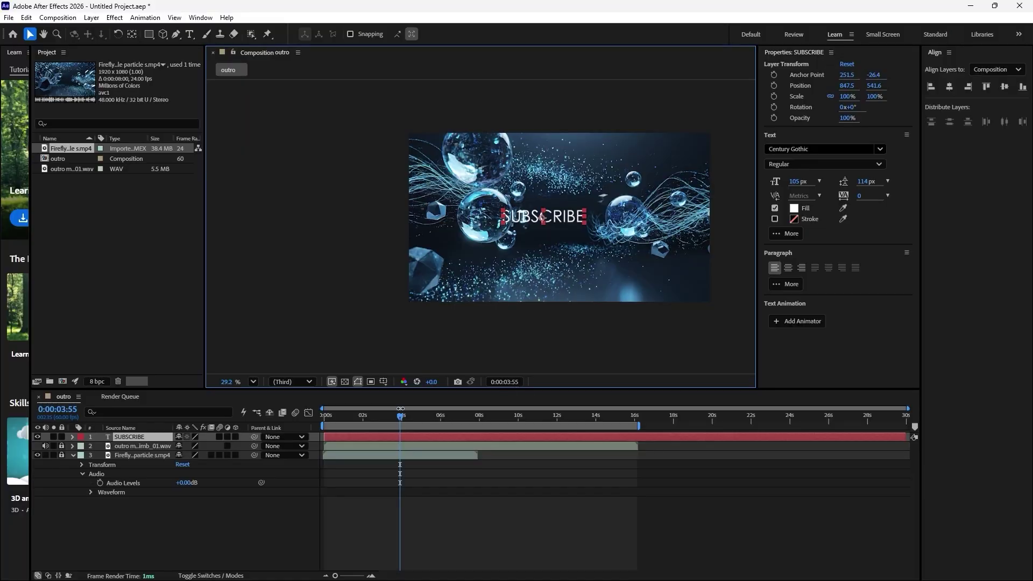
# - Preview the outro with the SUBSCRIBE text from the beginning
pyautogui.moveTo(401, 416); pyautogui.dragTo(315, 416)
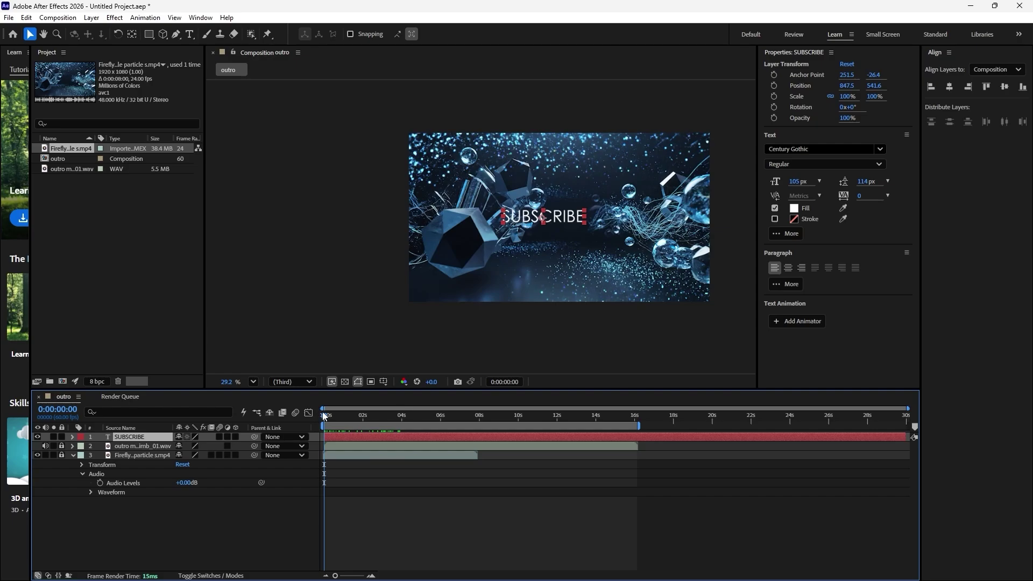
pyautogui.press('space')
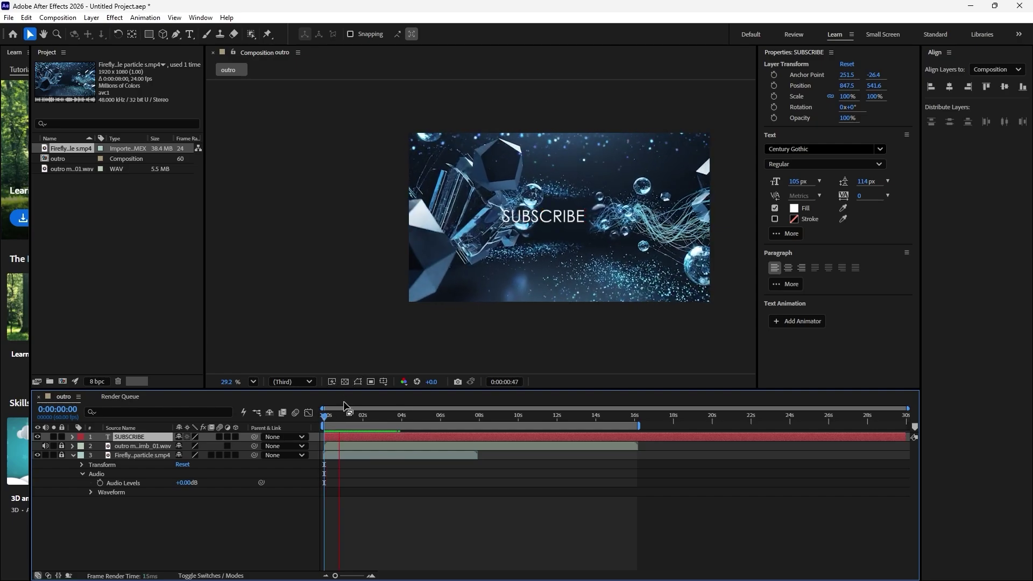
pyautogui.press('space')
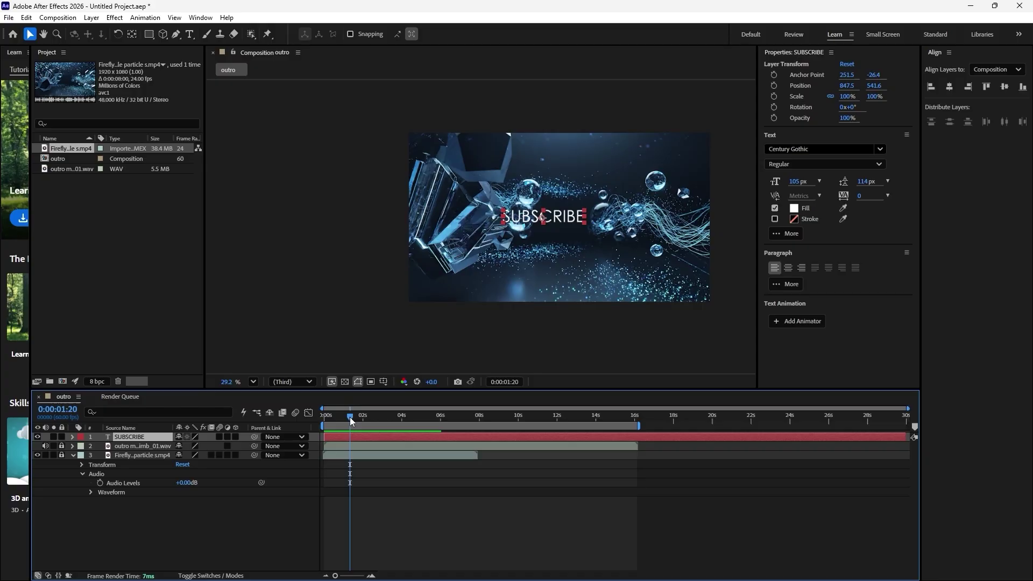
# - Set the current time to 0:00:01:08, collapse the Firefly layer, and expand the SUBSCRIBE layer's Transform properties
pyautogui.moveTo(350, 416); pyautogui.dragTo(345, 413)
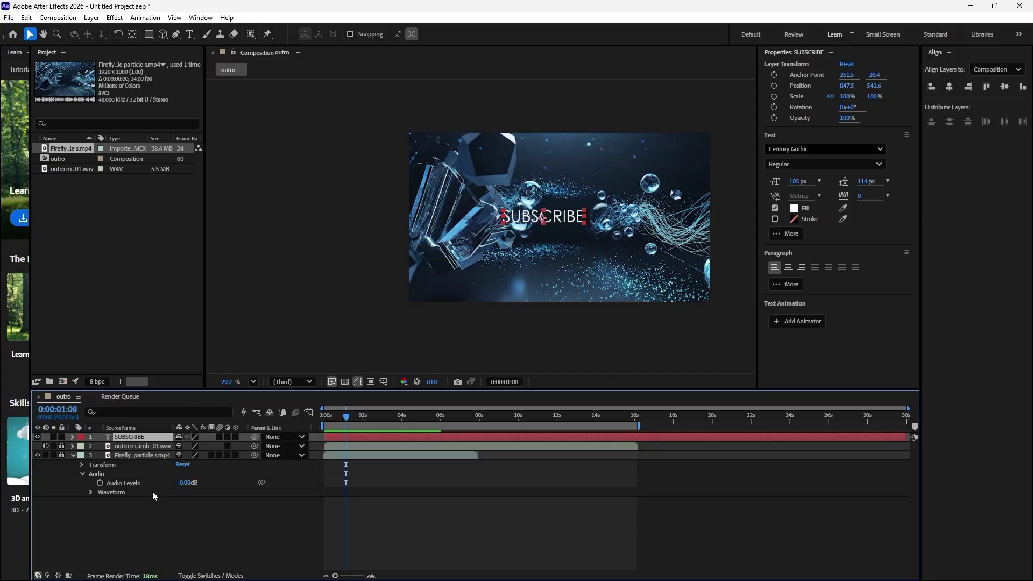
pyautogui.click(81, 471)
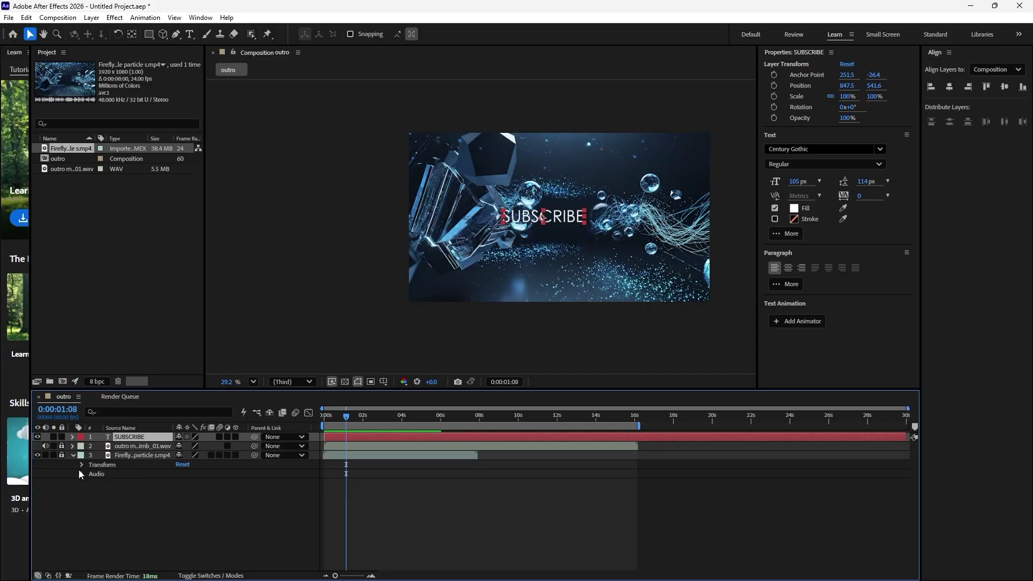
pyautogui.click(73, 456)
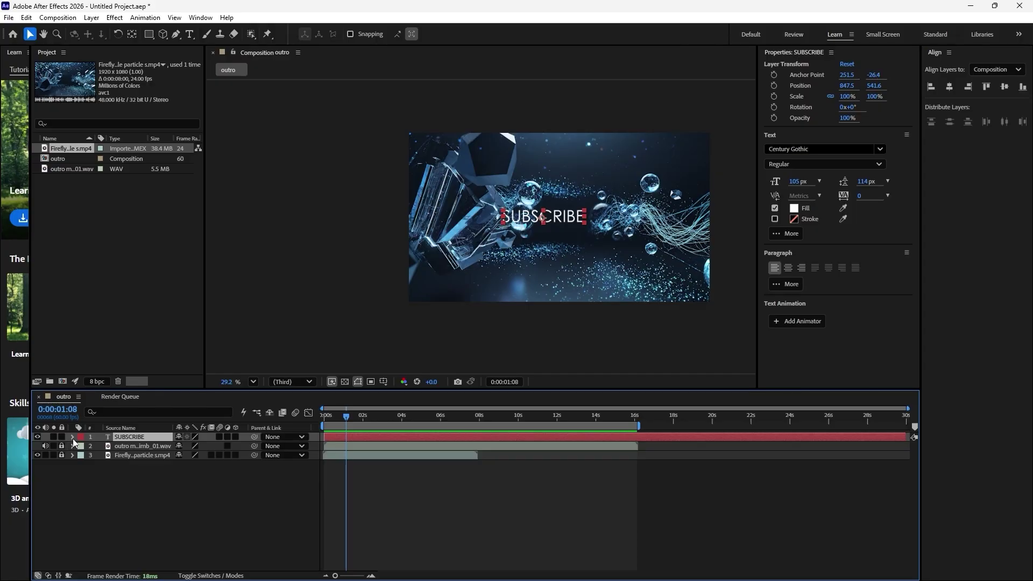
pyautogui.click(73, 438)
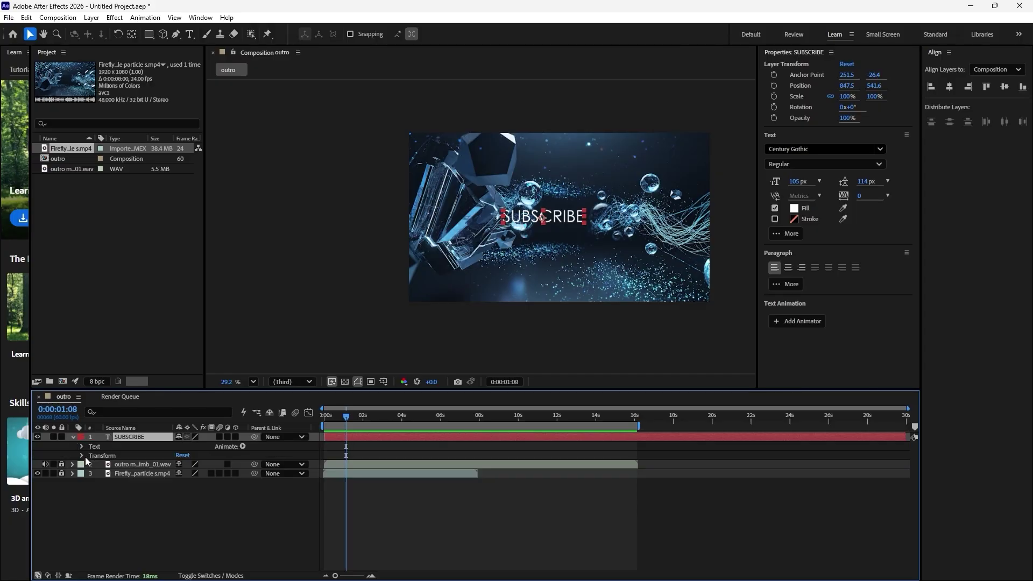
pyautogui.click(82, 455)
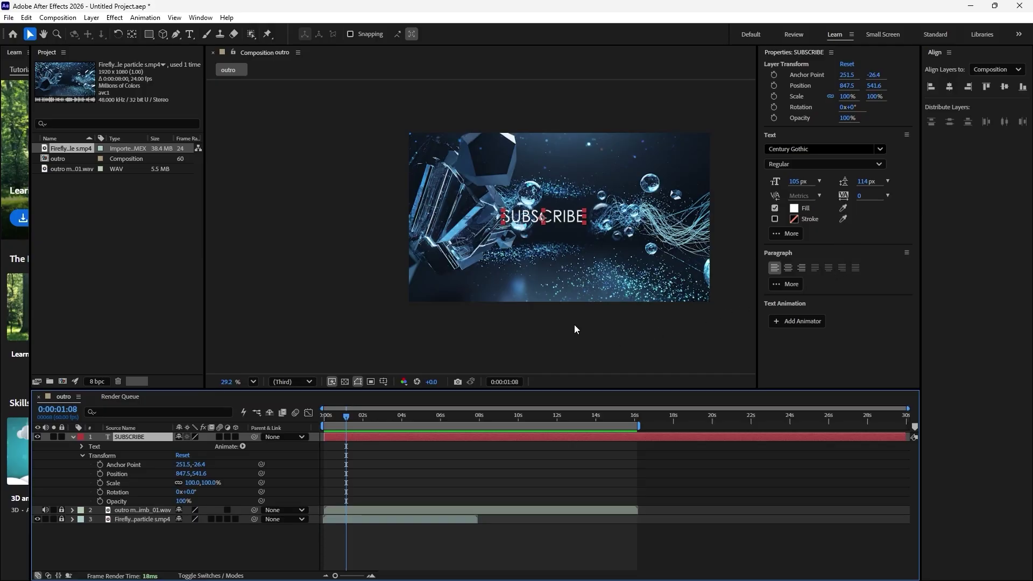
# - Set the SUBSCRIBE text size to 150 px, centre its anchor point on the text, and deselect the layer
pyautogui.click(796, 182)
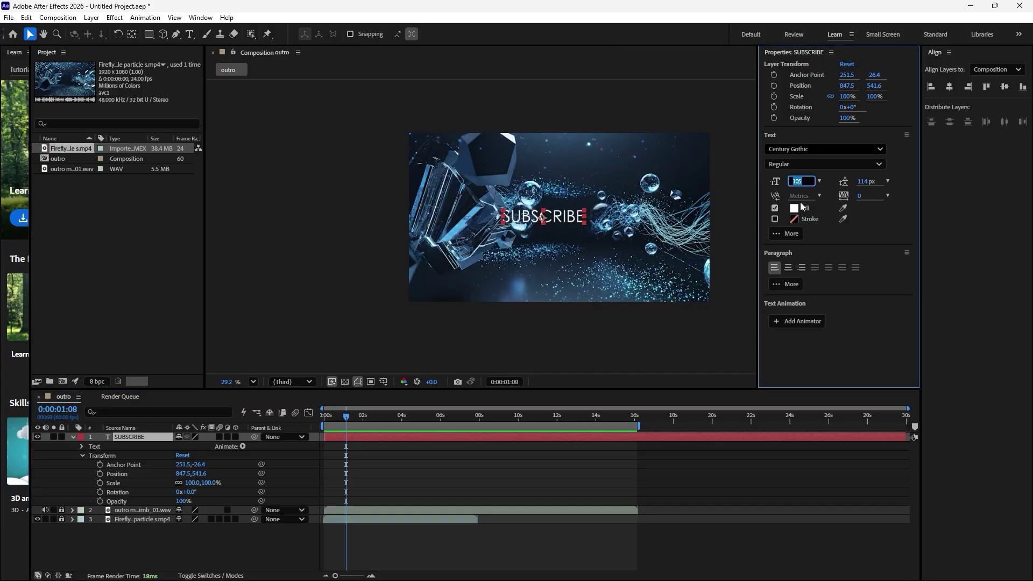
pyautogui.write('150')
pyautogui.press('Return')
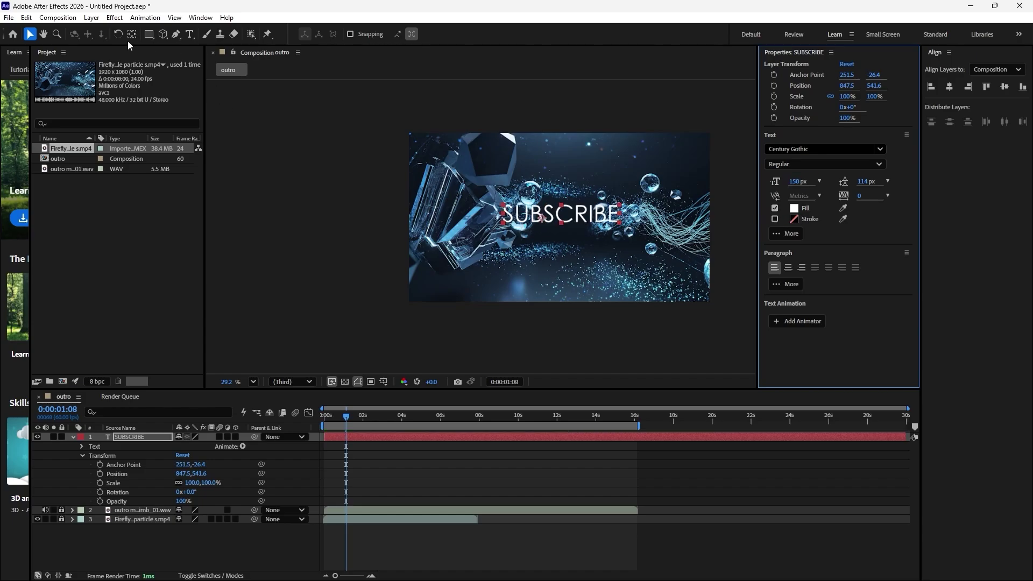
pyautogui.click(346, 224)
# - Save the project as outro.aep in the Downloads folder
pyautogui.hotkey('ctrl', 's')
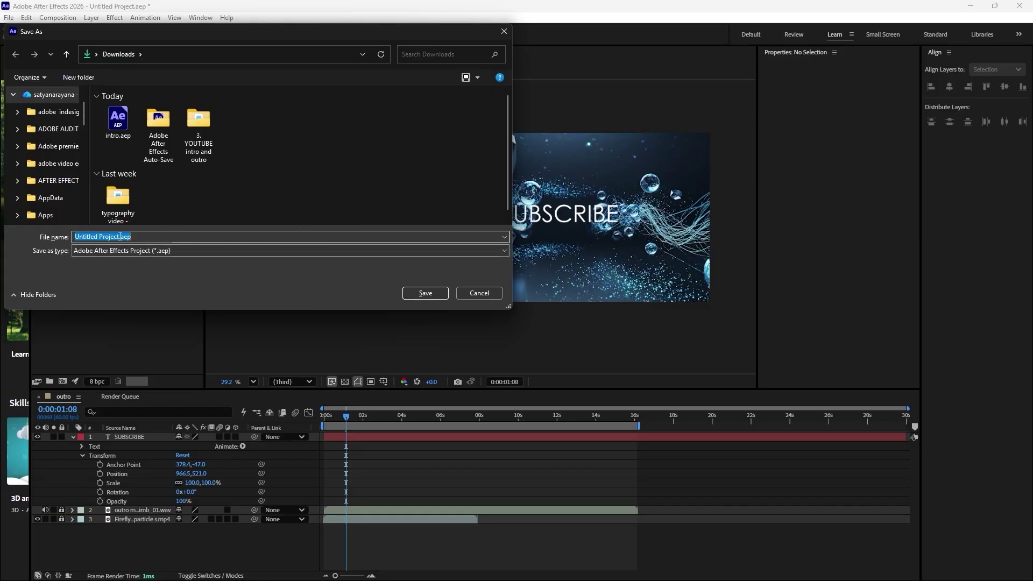
pyautogui.moveTo(120, 236); pyautogui.dragTo(43, 237)
pyautogui.write('out')
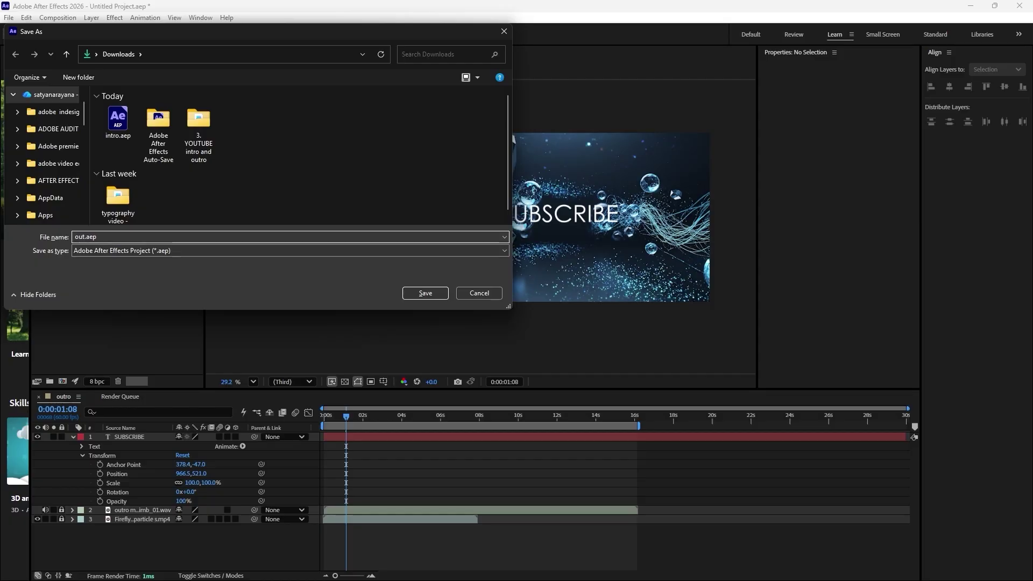
pyautogui.write('ro')
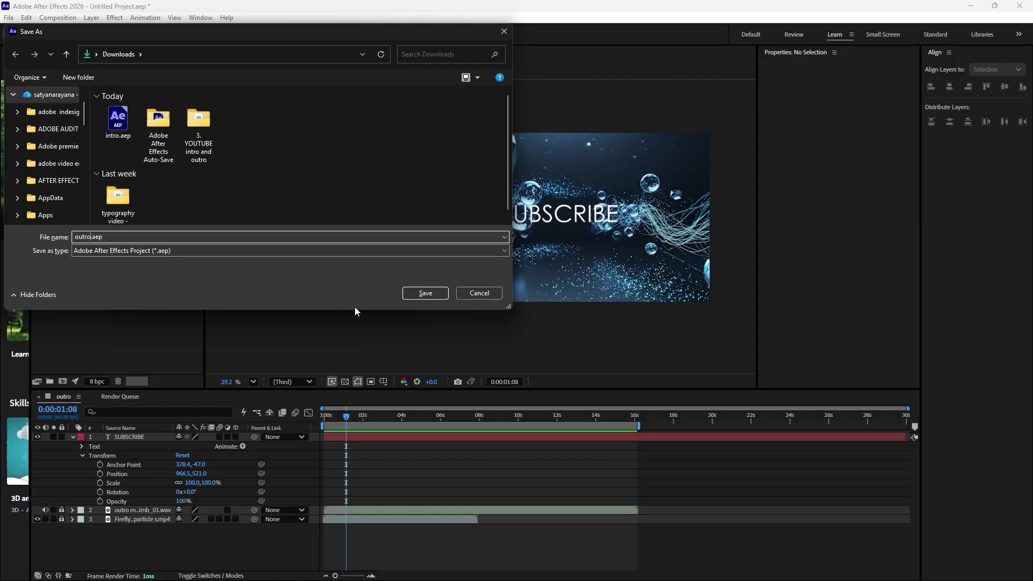
pyautogui.click(425, 293)
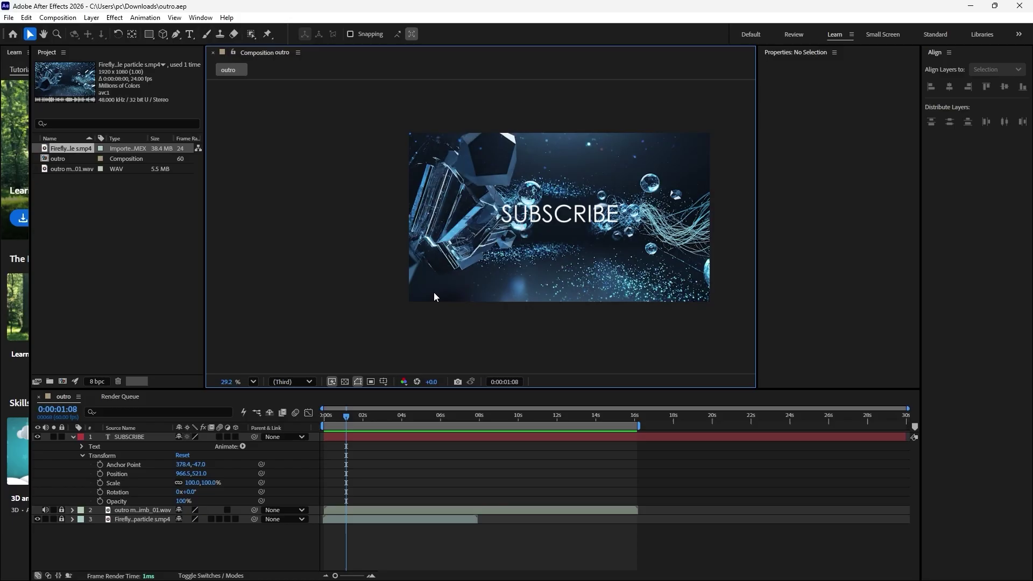
# - Change the SUBSCRIBE text's font style to Bold and deselect the layer
pyautogui.click(613, 223)
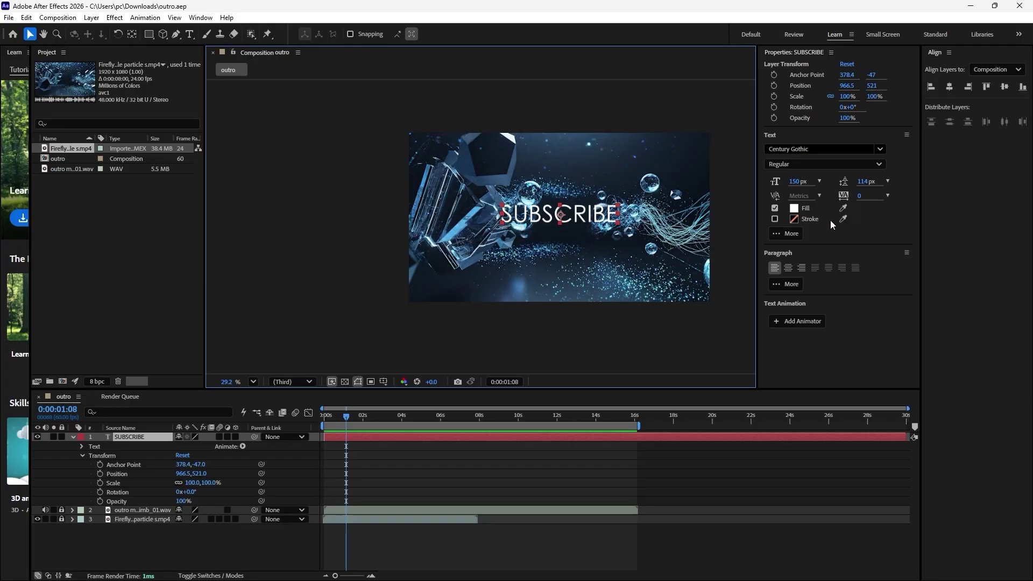
pyautogui.click(880, 164)
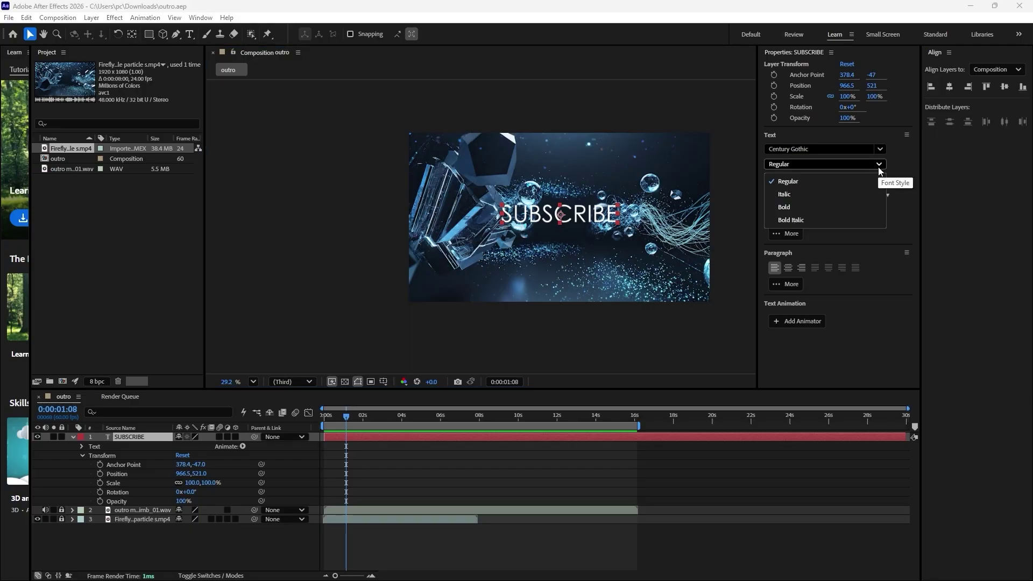
pyautogui.click(784, 207)
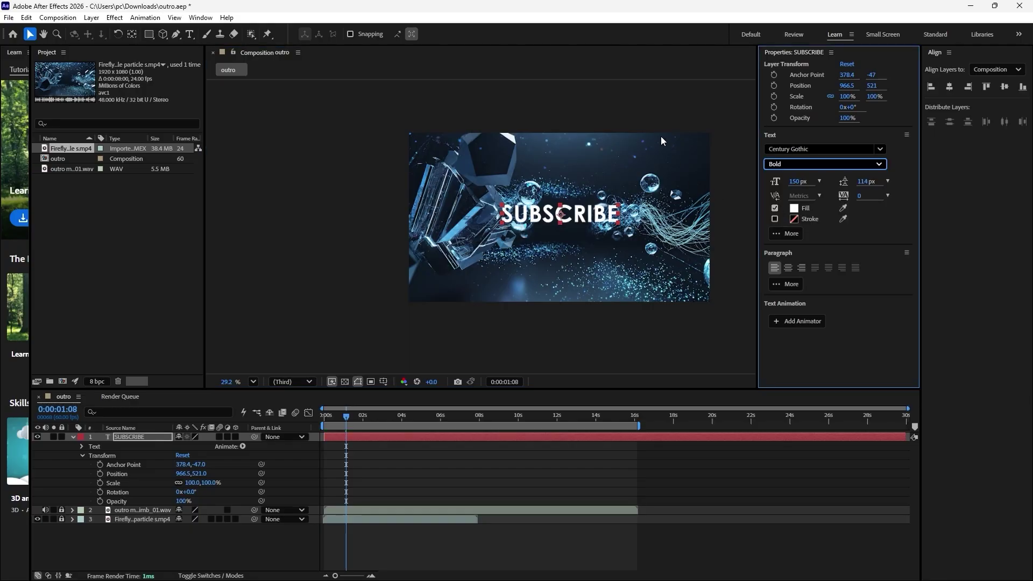
pyautogui.click(661, 110)
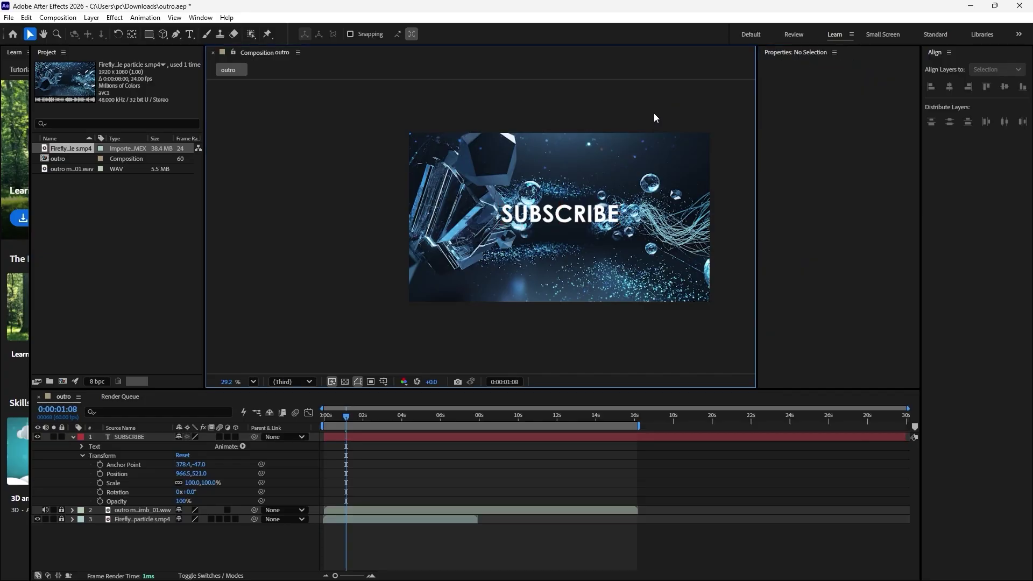